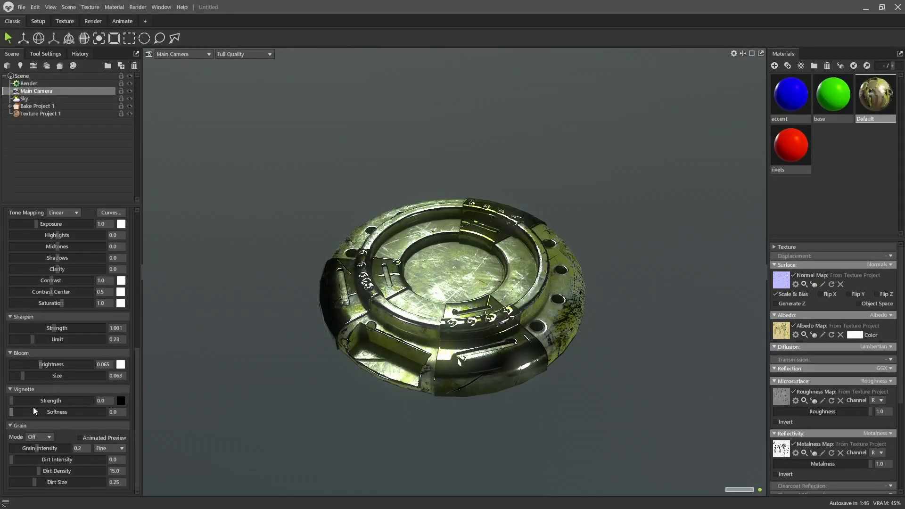
left_click_drag(12, 401, 147, 412)
left_click_drag(236, 366, 420, 292)
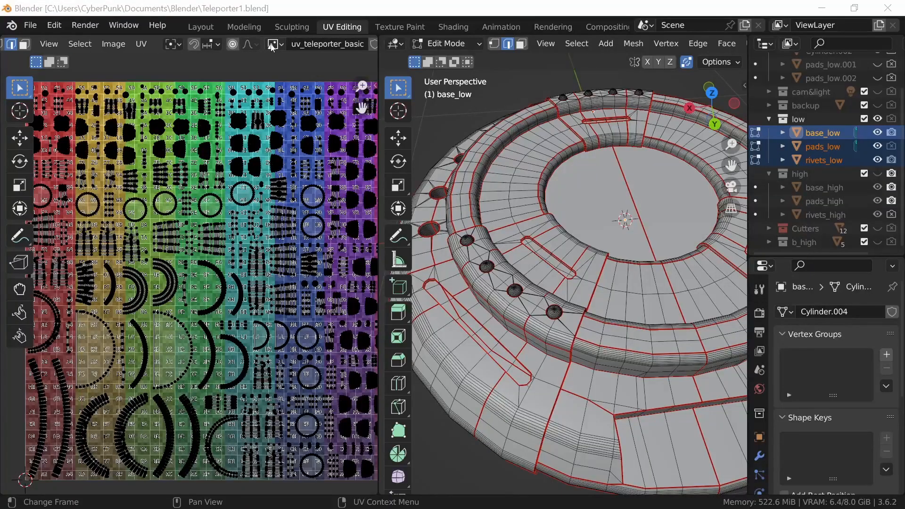
left_click(272, 43)
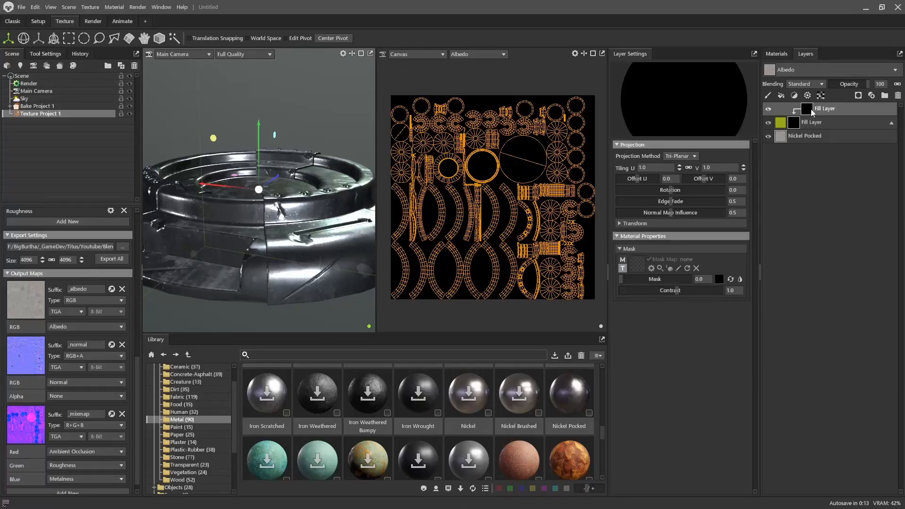
right_click(812, 112)
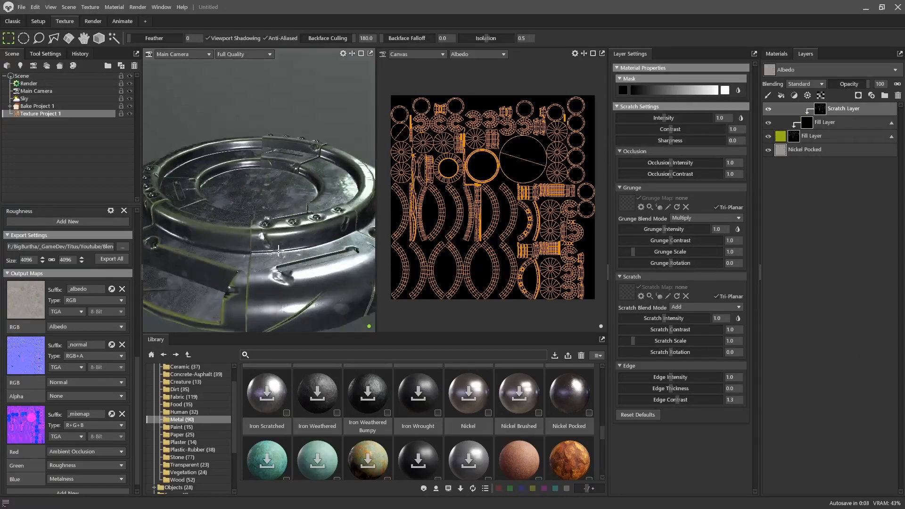
left_click_drag(278, 250, 261, 177)
left_click(739, 91)
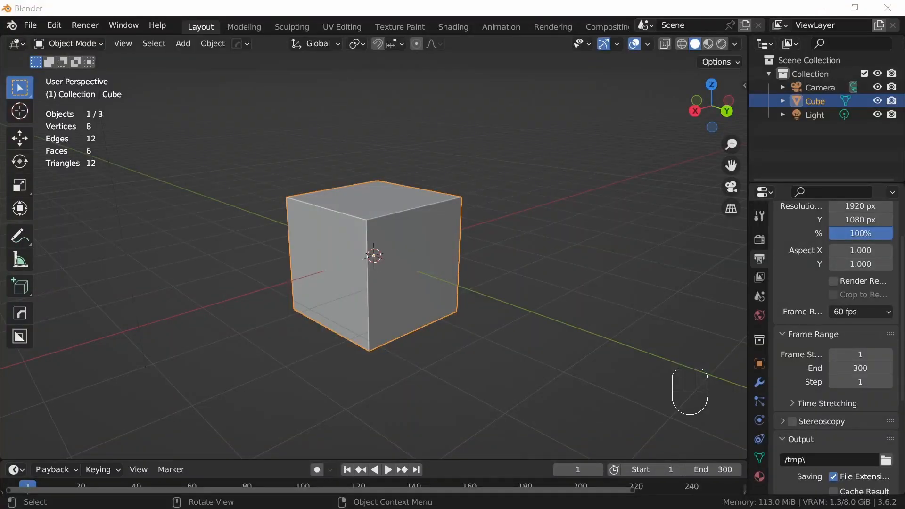
Step: Delete the default cube, add a mesh cylinder in its place and expand its creation settings
middle_click_drag(453, 337, 498, 296)
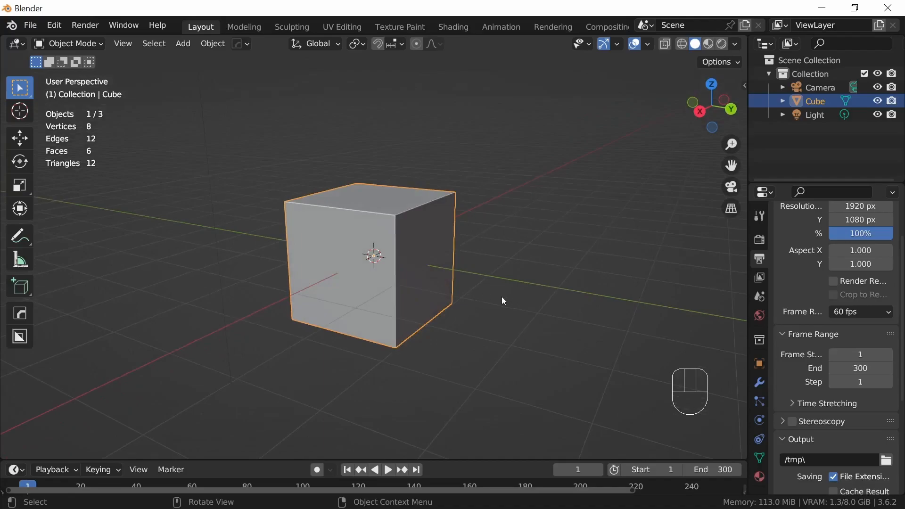
key("x")
left_click(454, 280)
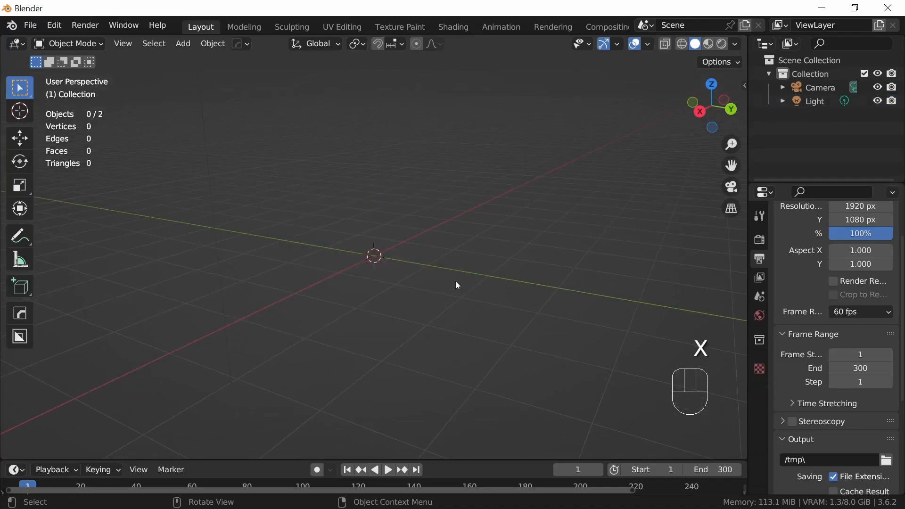
key("shift+a")
mouse_move(424, 219)
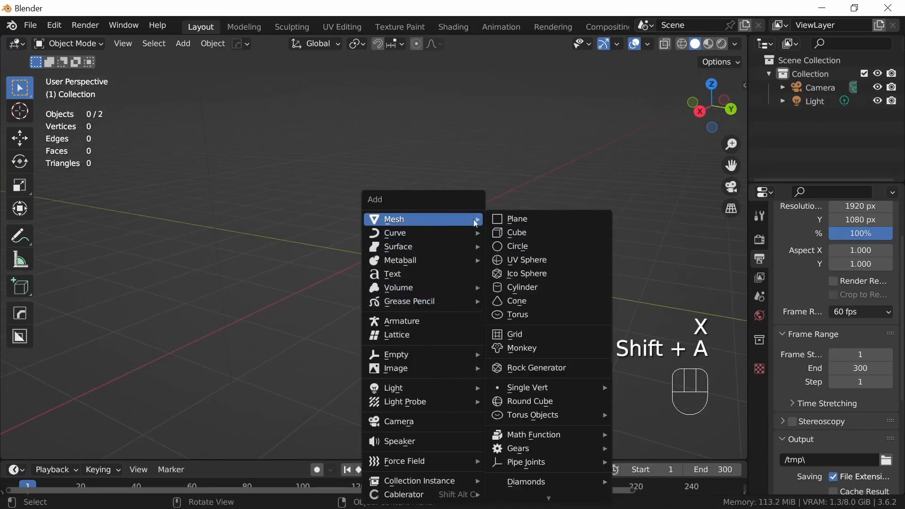
left_click(544, 289)
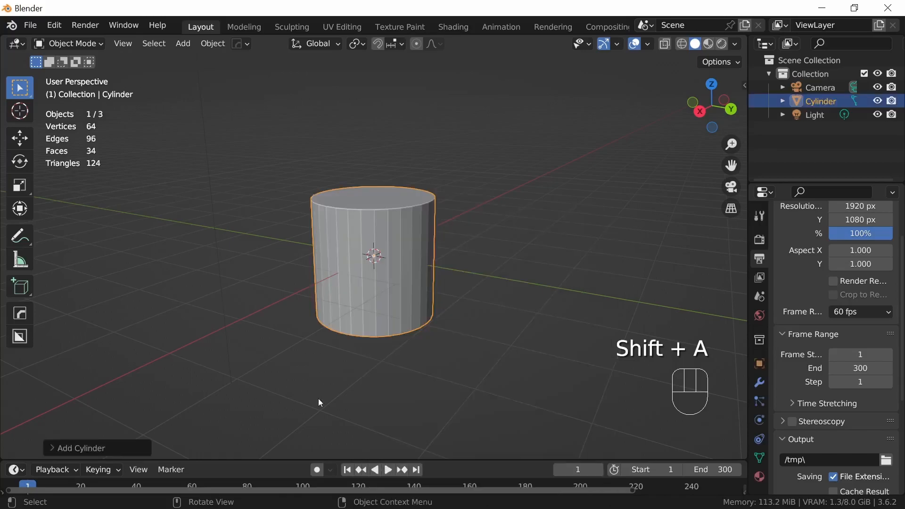
left_click(53, 446)
Step: Flatten the cylinder along the Z axis to a scale of about 0.2
middle_click_drag(356, 361, 504, 301)
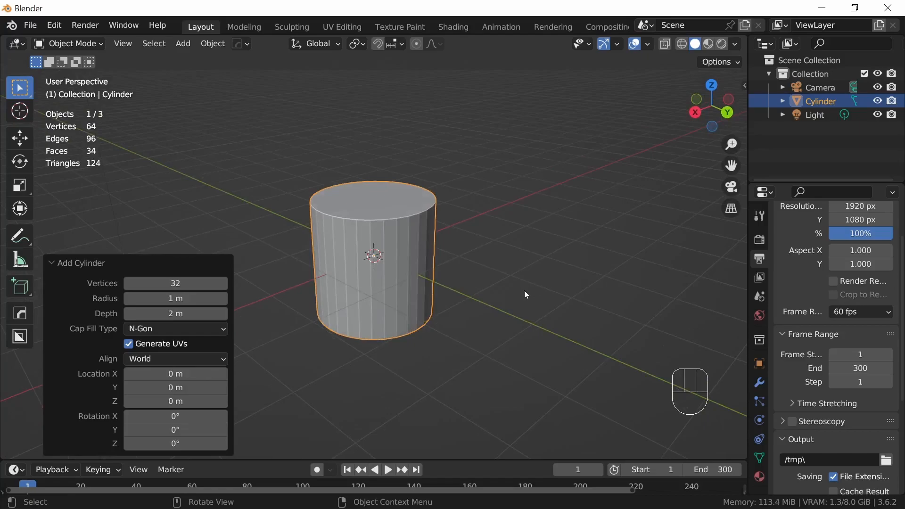
key("s")
key("z")
key("ctrl")
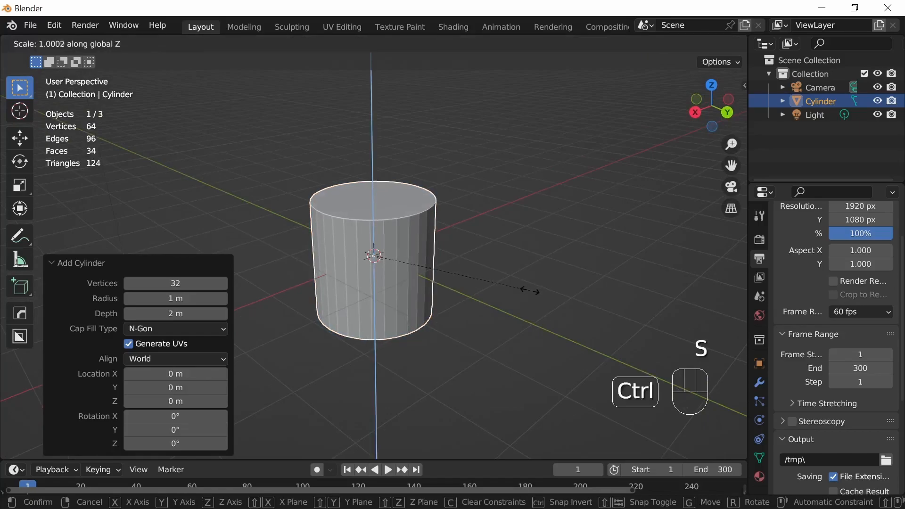
left_click(406, 259)
Step: From the top view, scale the cylinder by 2.0 in X and Y with the Z axis excluded
key("KP_7")
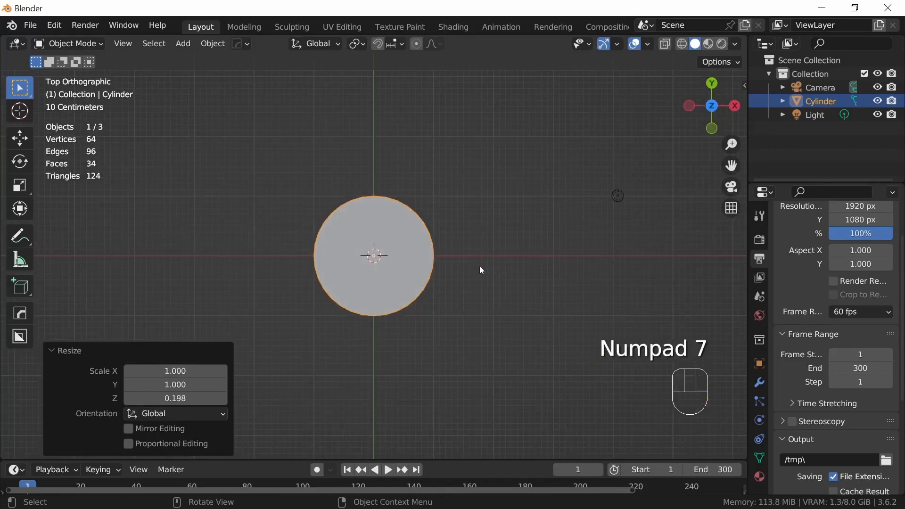
key("s")
key("shift+z")
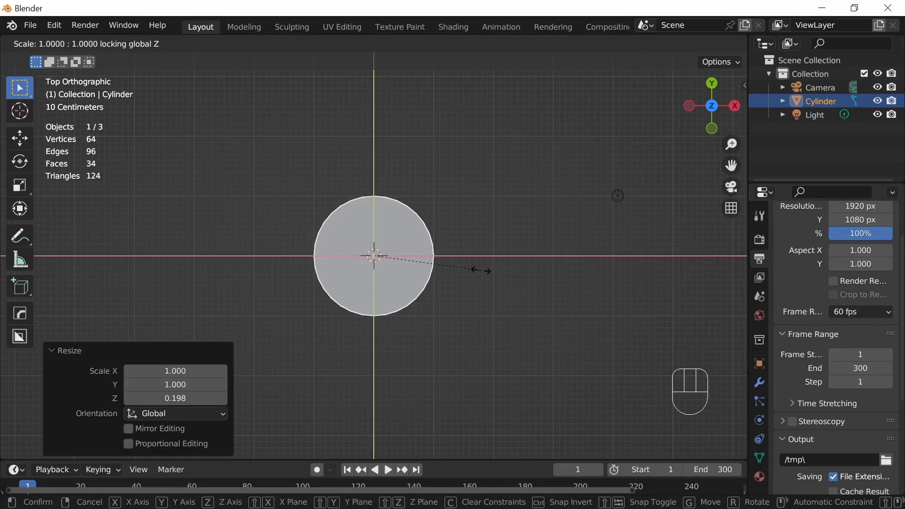
key("ctrl")
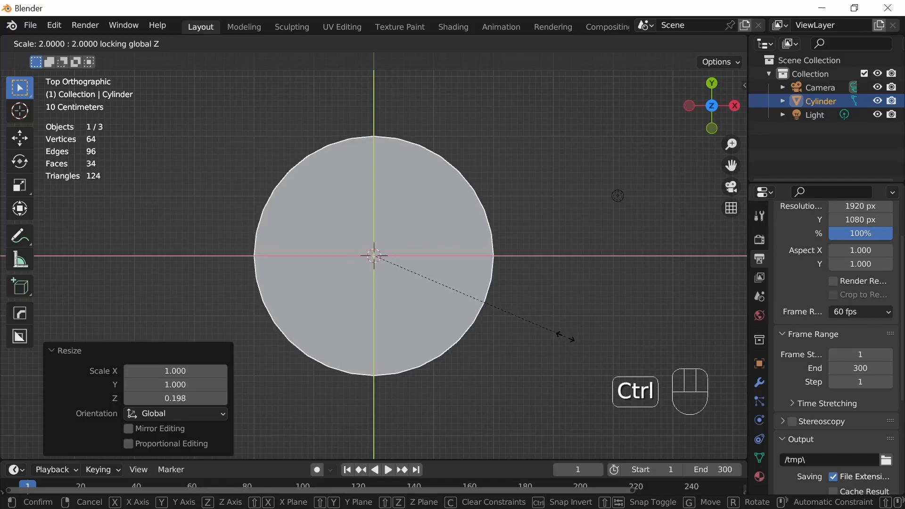
left_click(566, 335)
middle_click_drag(567, 334, 502, 266)
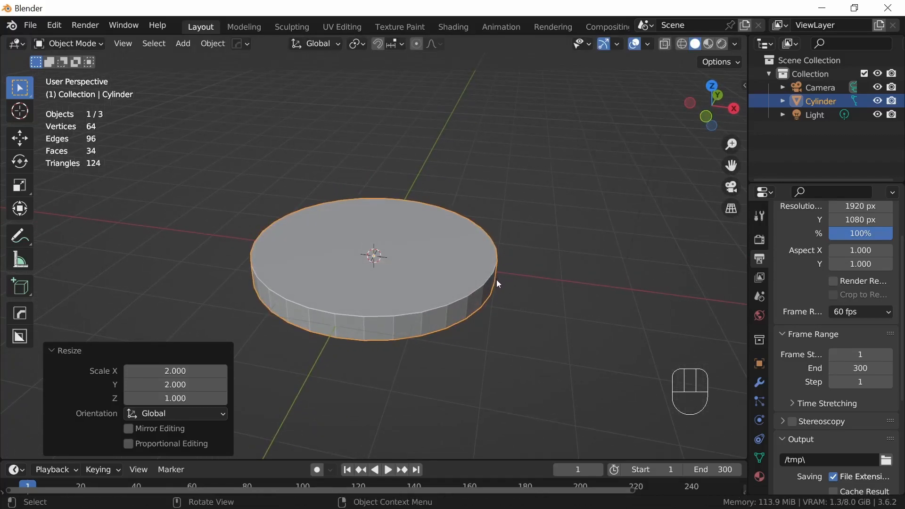
Step: Apply the cylinder's scale and check its transform values
key("n")
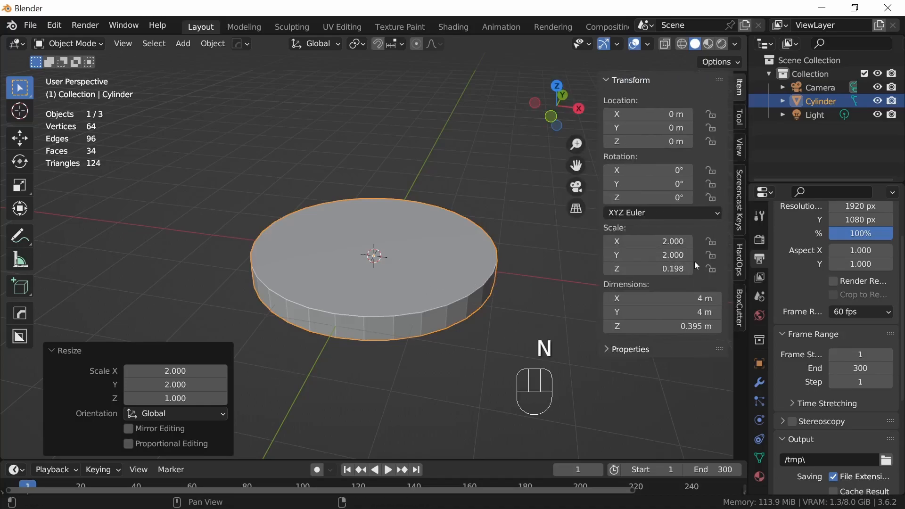
key("n")
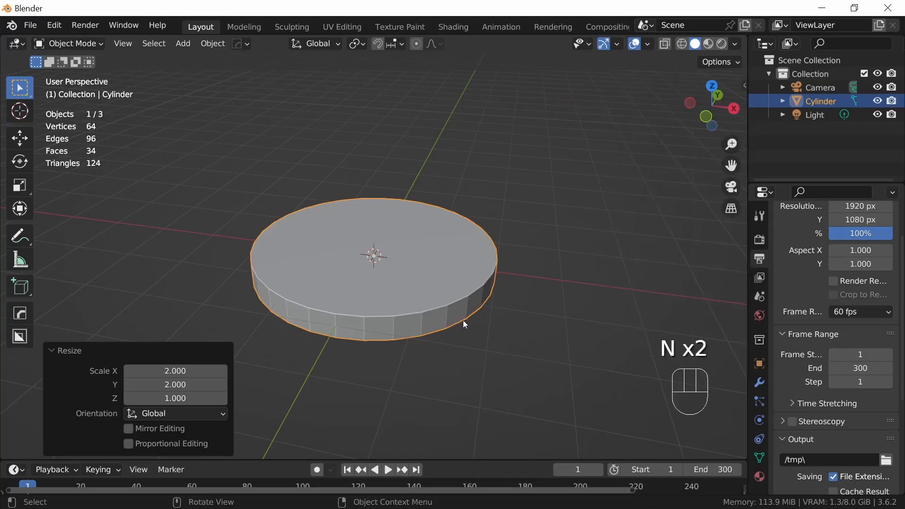
key("n")
key("ctrl+a")
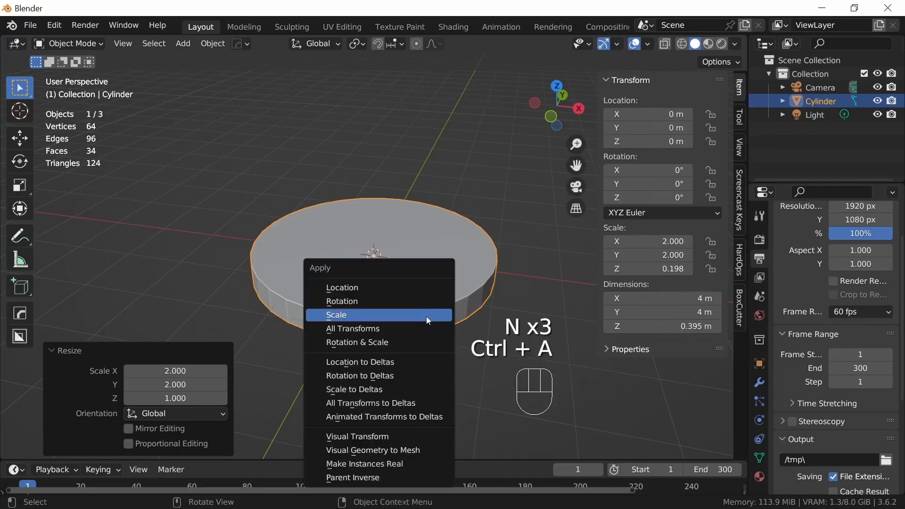
left_click(344, 315)
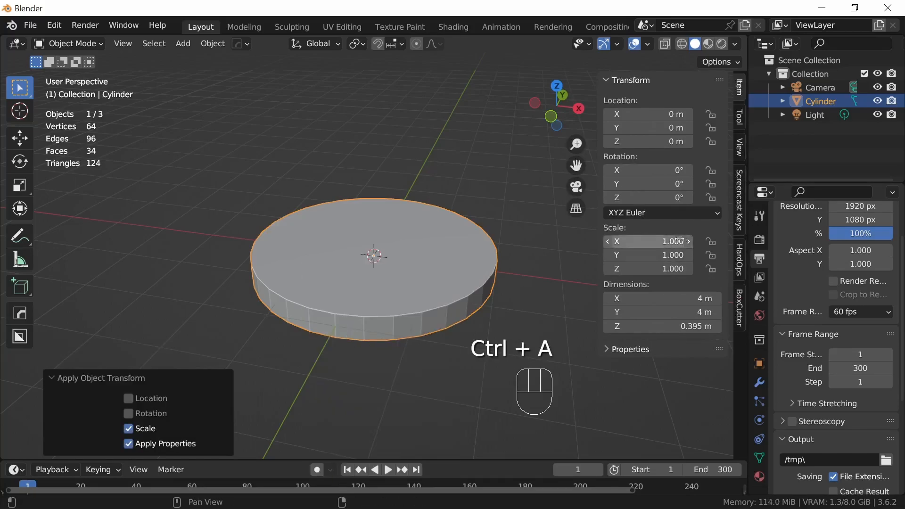
key("n")
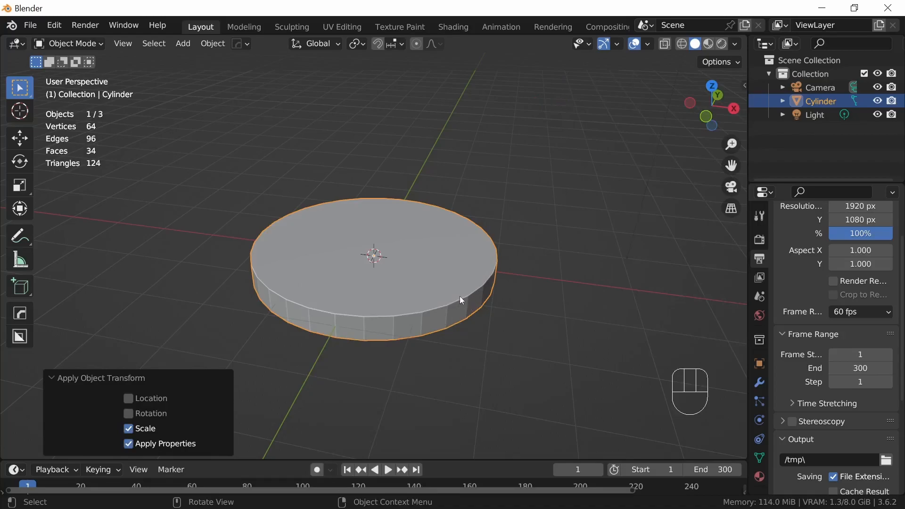
Step: In Edit Mode with face selection, inset the top face of the disc by about 0.57 m
key("Tab")
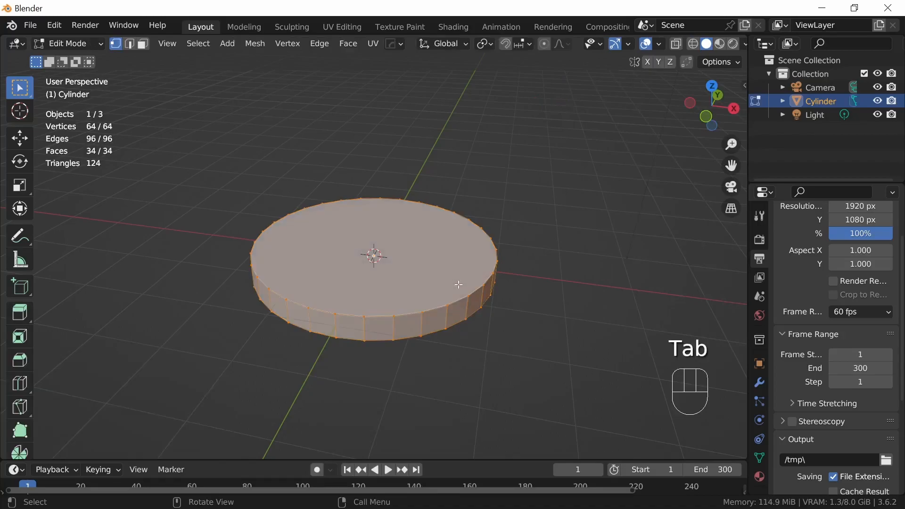
left_click(143, 44)
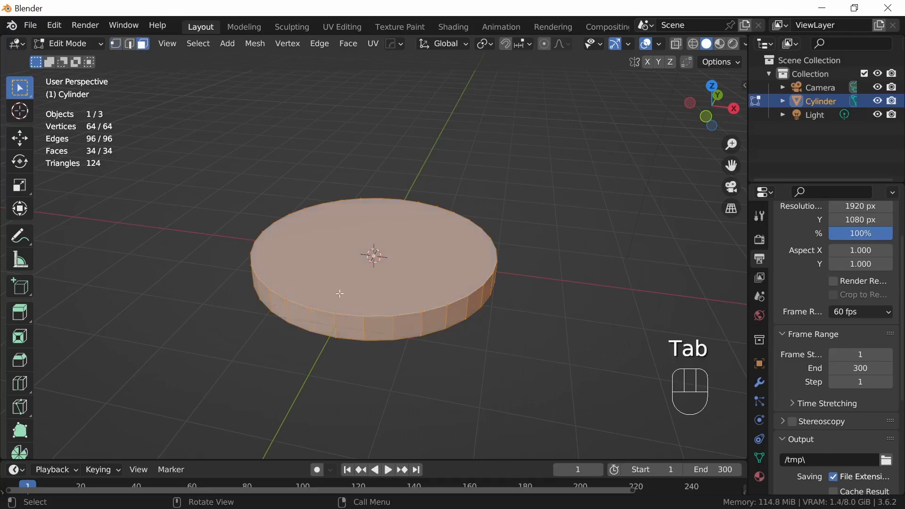
left_click(435, 263)
middle_click_drag(475, 272, 469, 295)
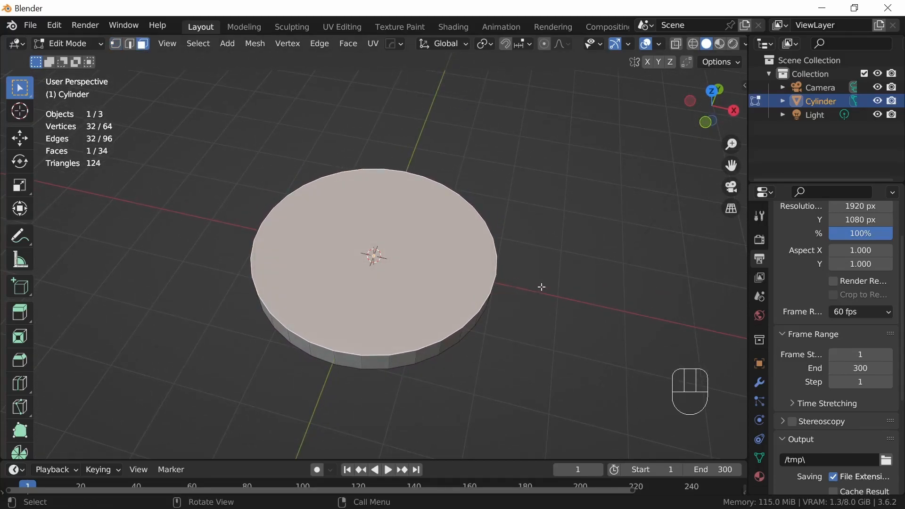
key("i")
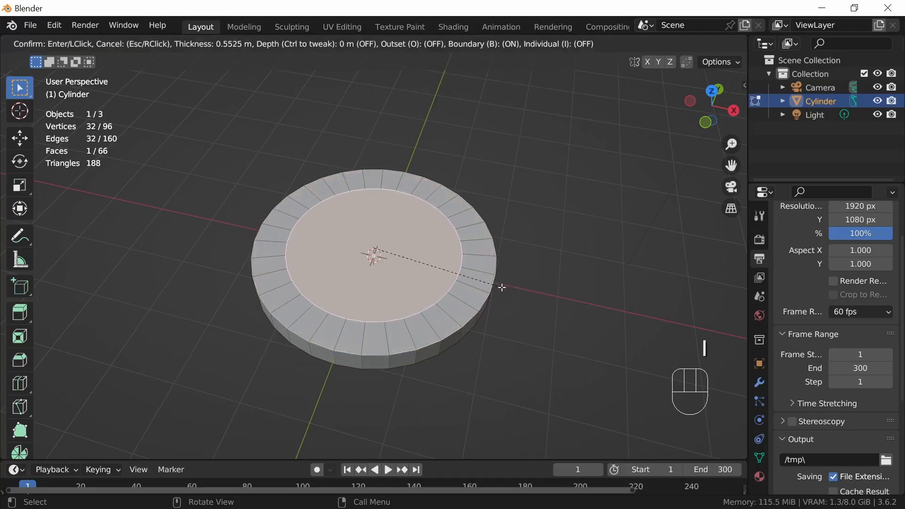
key("shift")
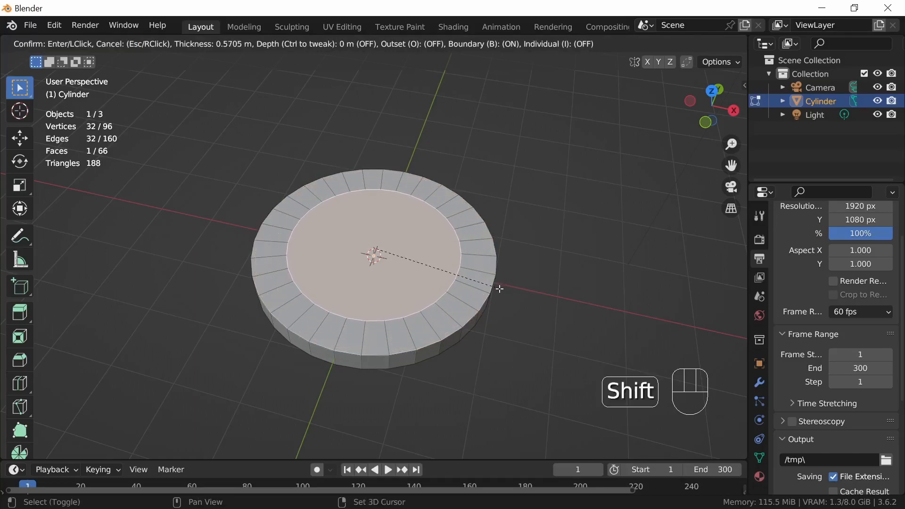
left_click(500, 288)
Step: Extrude the inset top face upward by about 0.24 m to form a raised tier
middle_click_drag(479, 320, 506, 265)
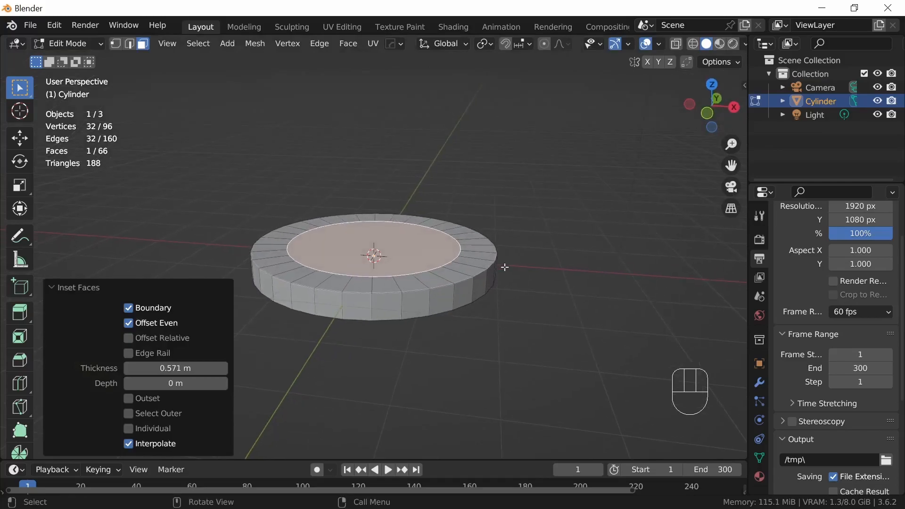
key("e")
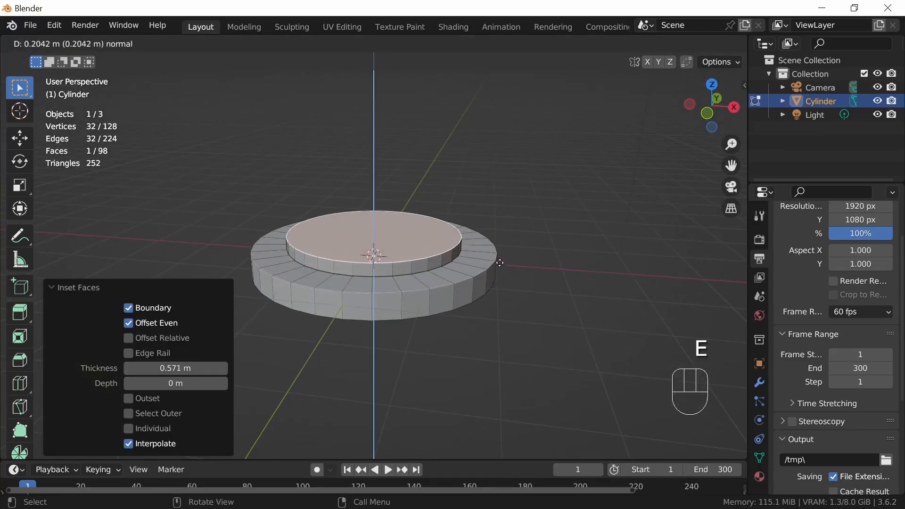
key("shift")
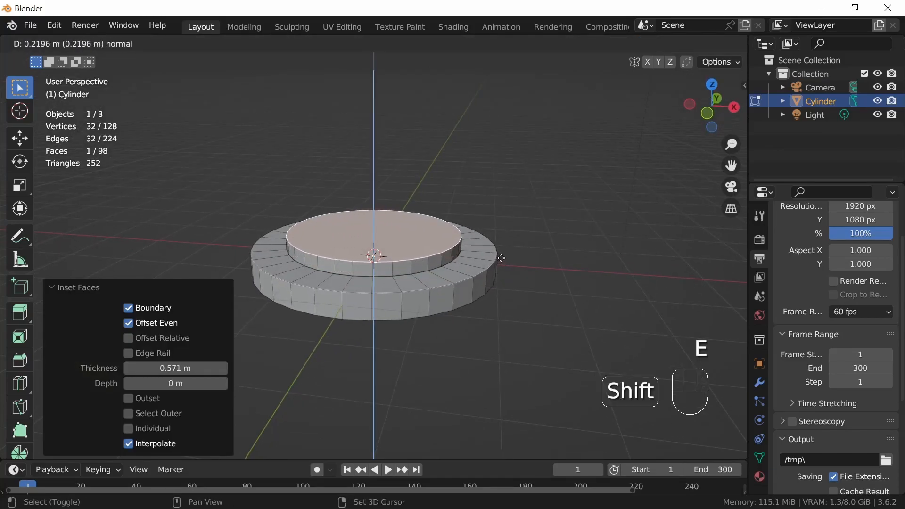
left_click(504, 248, "shift")
Step: Inset the raised tier's top face by about 0.17 m and extrude it down about 0.17 m to leave a rim
middle_click_drag(504, 248, 500, 289)
key("i")
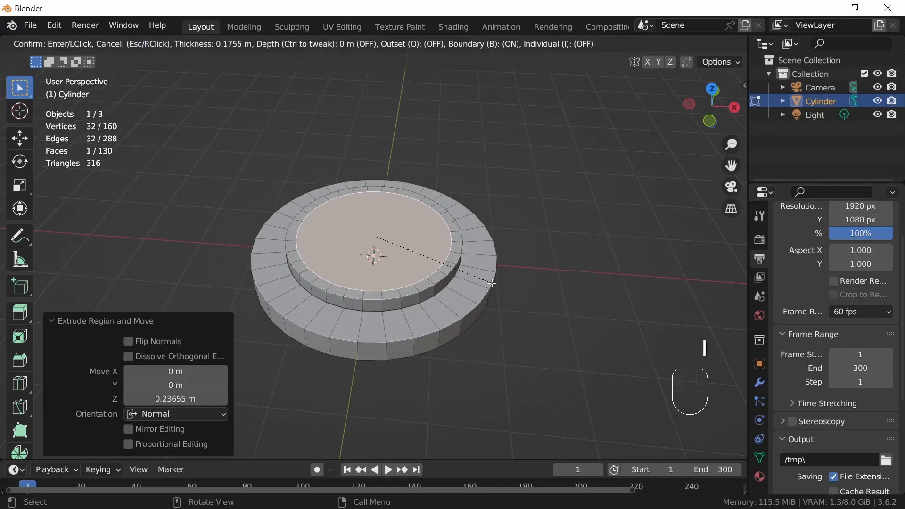
left_click(499, 272, "shift")
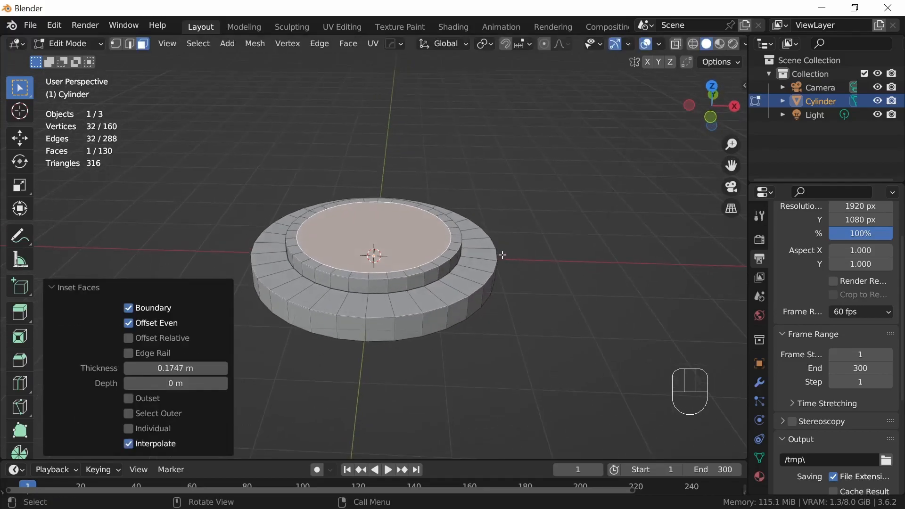
key("e")
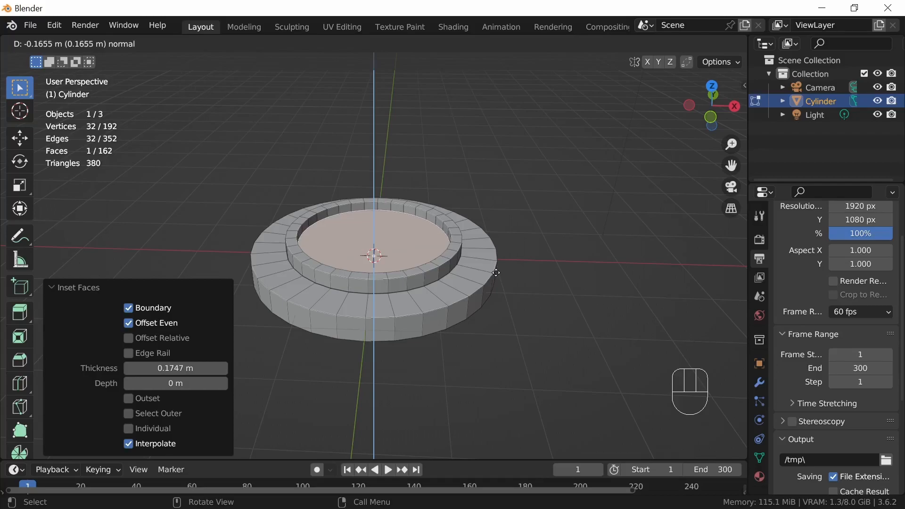
left_click(496, 272)
Step: Inset the recessed face by about 0.47 m and extrude the inner circle down about 0.13 m
mouse_move(494, 269)
middle_mouse_down()
mouse_move(495, 312)
mouse_move(496, 284)
middle_mouse_up()
key("i")
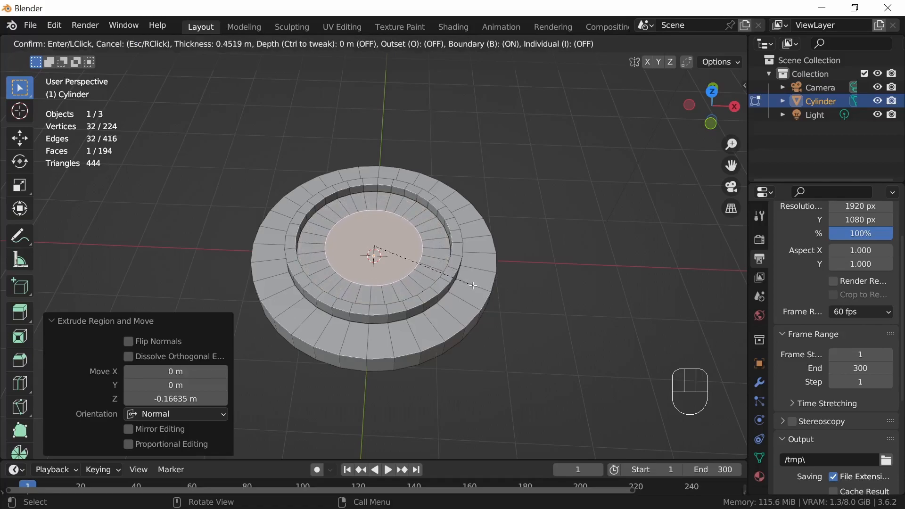
left_click(473, 282)
middle_click_drag(472, 281, 474, 261)
key("e")
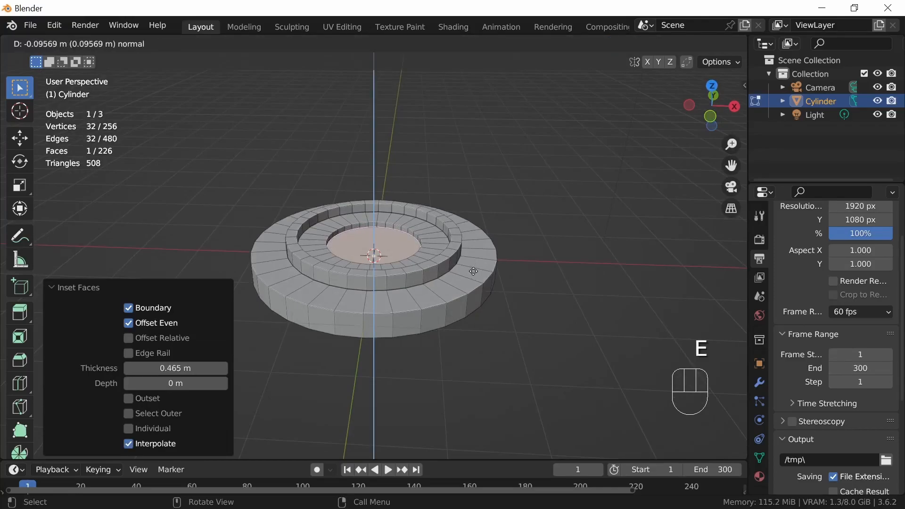
key("shift")
left_click(472, 272)
Step: Bevel the disc's outer top edge loop by 0.22 m with 4 segments
middle_click_drag(473, 273, 462, 301)
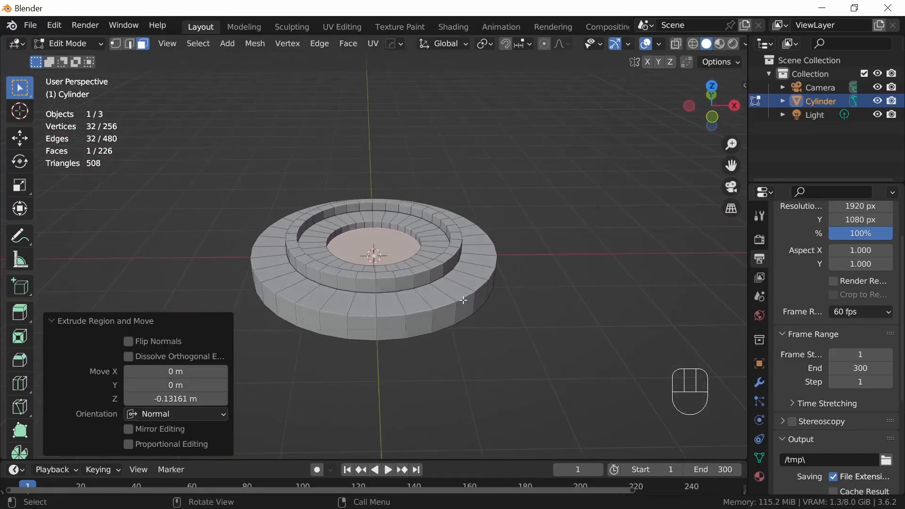
left_click(130, 43)
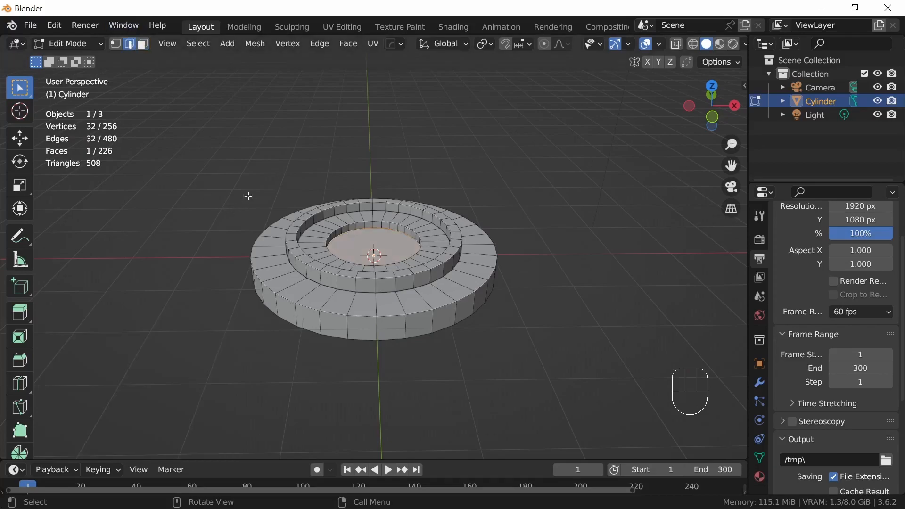
middle_click_drag(433, 329, 392, 332)
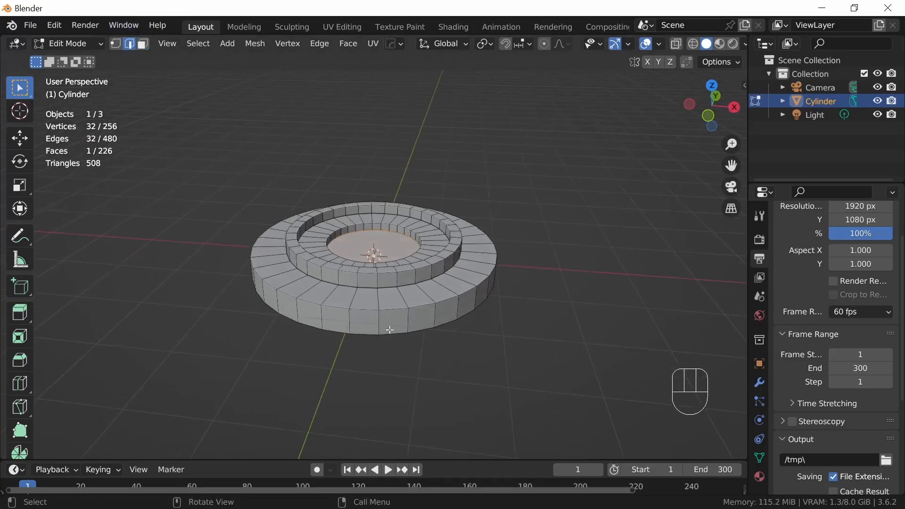
left_click(423, 307, "alt")
middle_click_drag(475, 378, 483, 316, "ctrl")
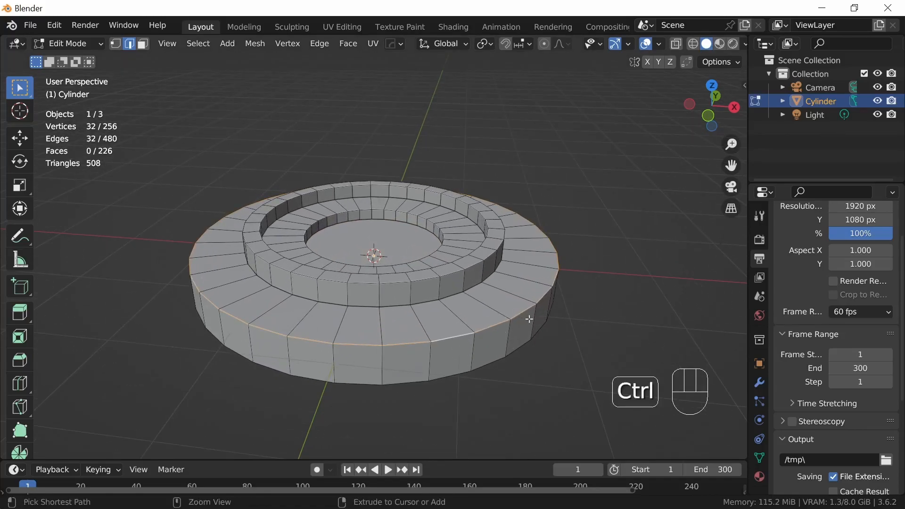
key("ctrl+b")
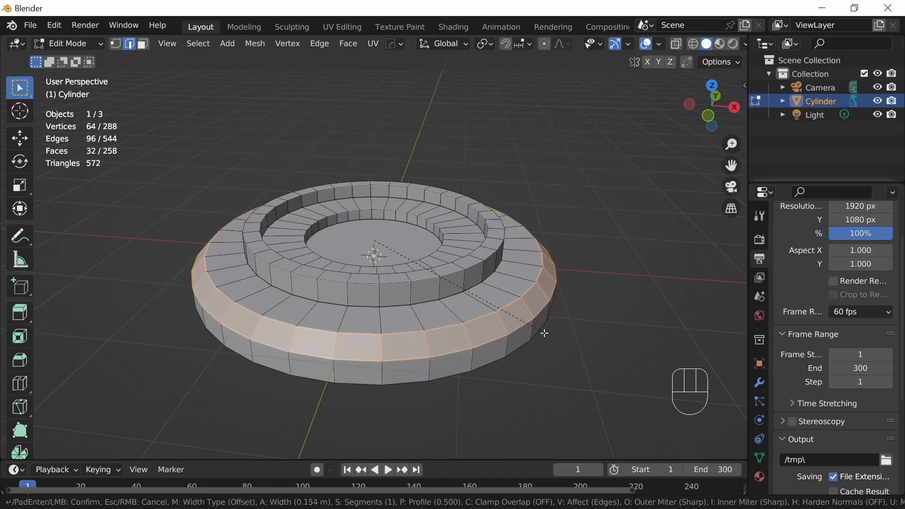
scroll(544, 333, "up", 1)
scroll(544, 333, "up", 1)
scroll(546, 334, "up", 1)
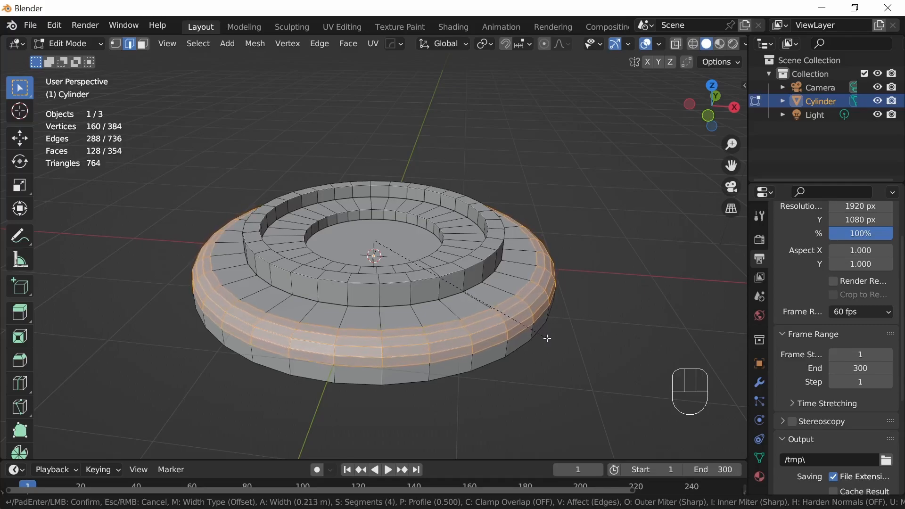
left_click(544, 336, "shift")
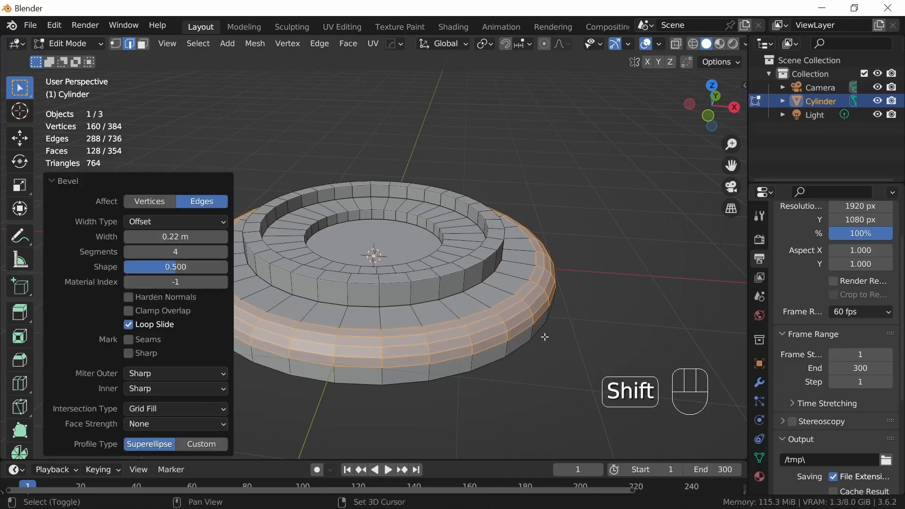
key("Tab")
middle_click_drag(588, 271, 553, 268)
middle_click_drag(455, 292, 538, 330)
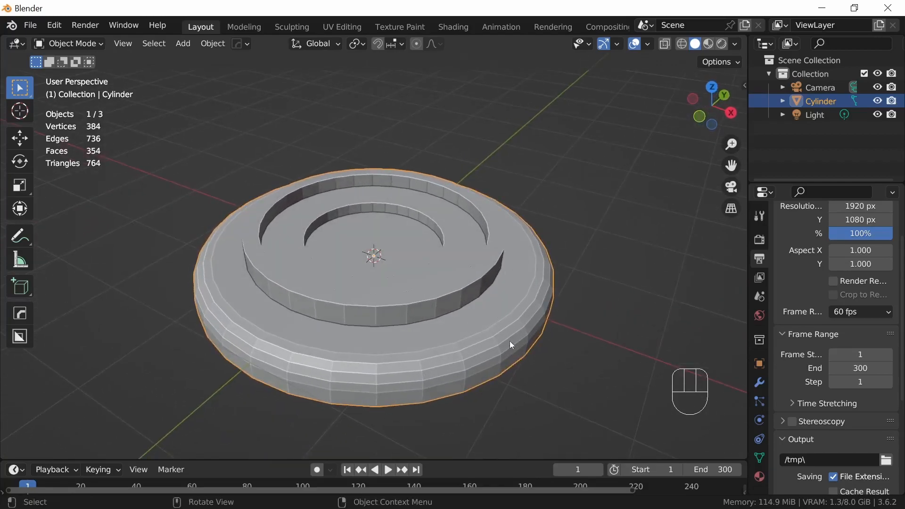
Step: Bevel the raised tier's bottom edge, both top rim edges and the inner recess edge by about 0.05 m with 3 segments
key("Tab")
middle_click_drag(541, 311, 547, 340)
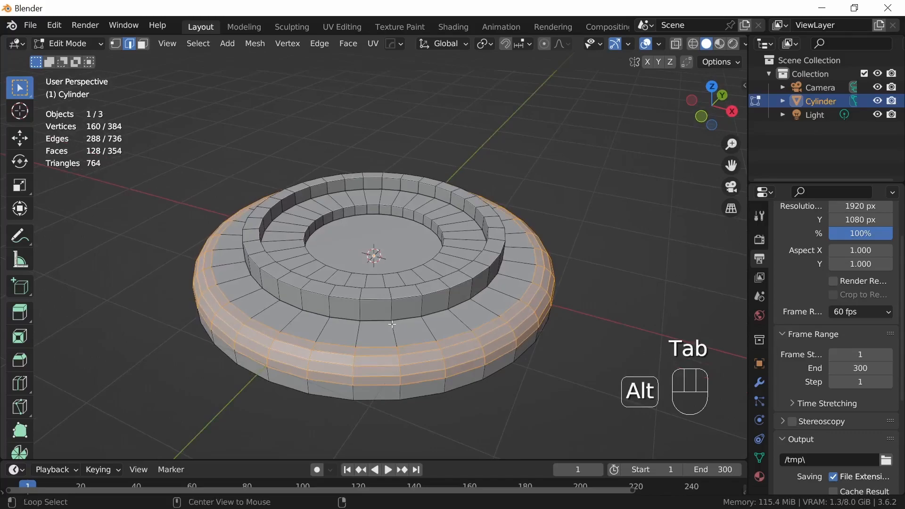
left_click(422, 358, "alt")
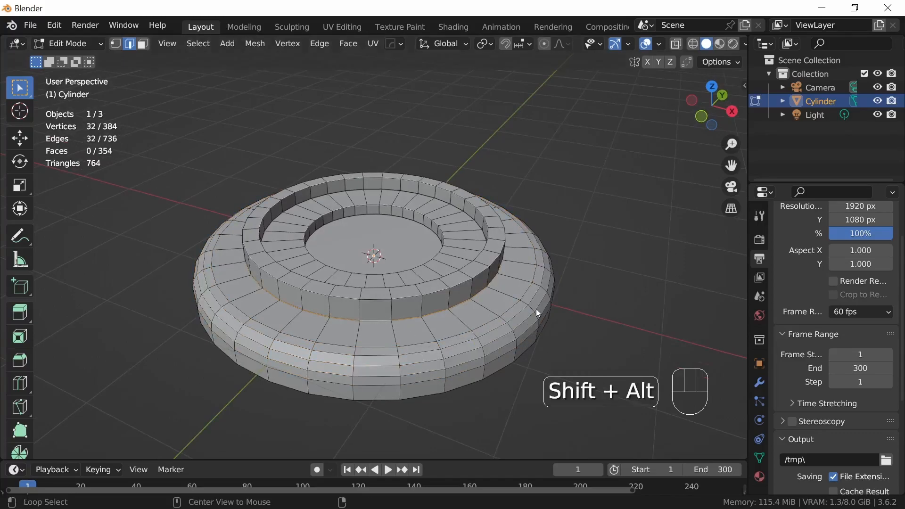
left_click(412, 300, "alt+shift")
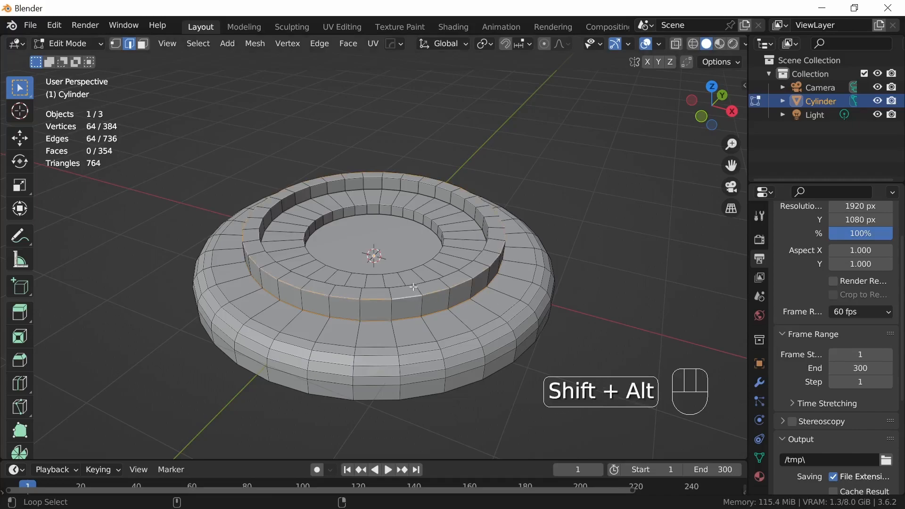
left_click(430, 279, "alt+shift")
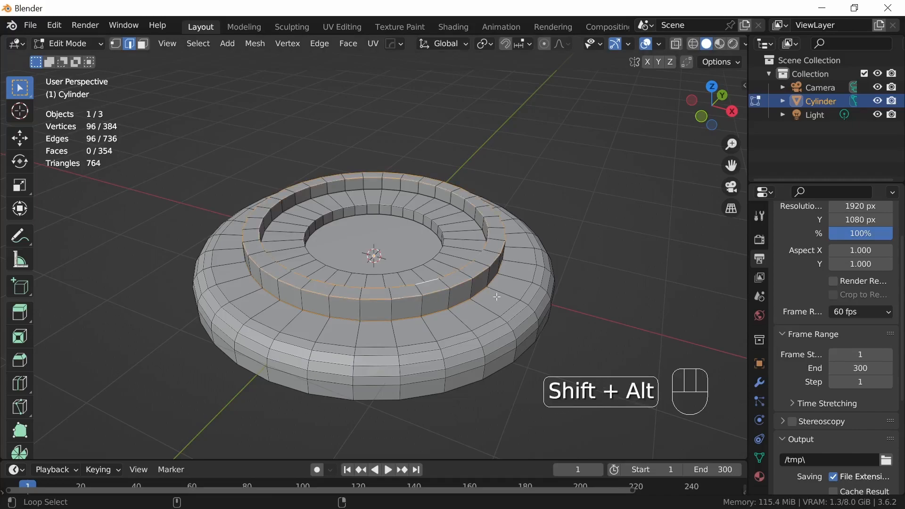
left_click(437, 255, "alt+shift")
middle_click_drag(496, 289, 453, 241)
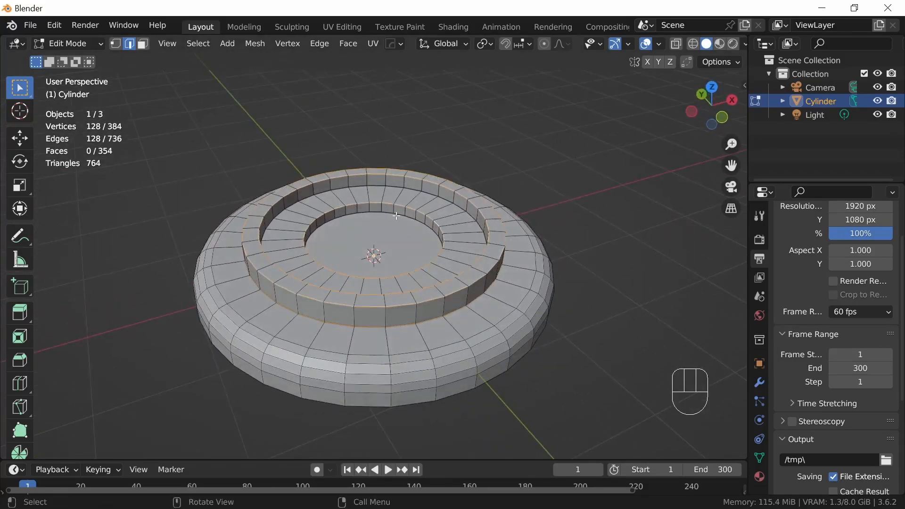
middle_click_drag(541, 282, 507, 282)
key("ctrl")
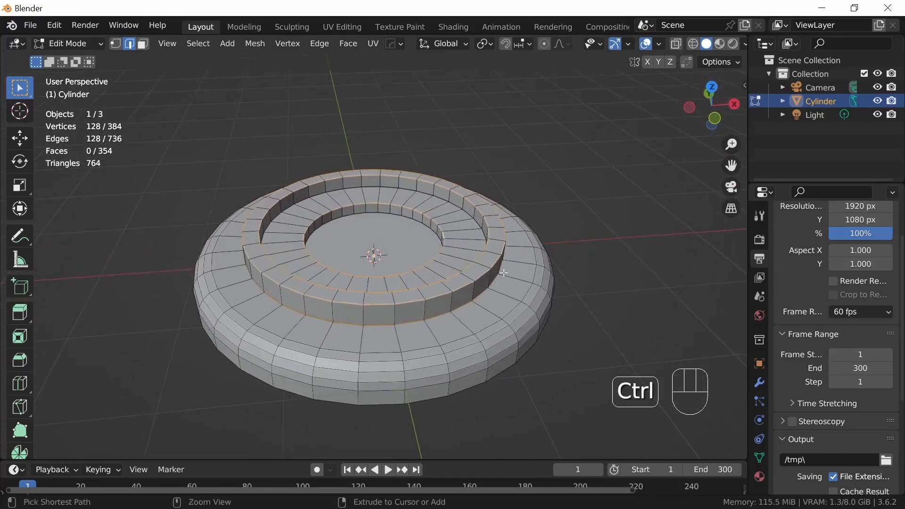
key("ctrl+b")
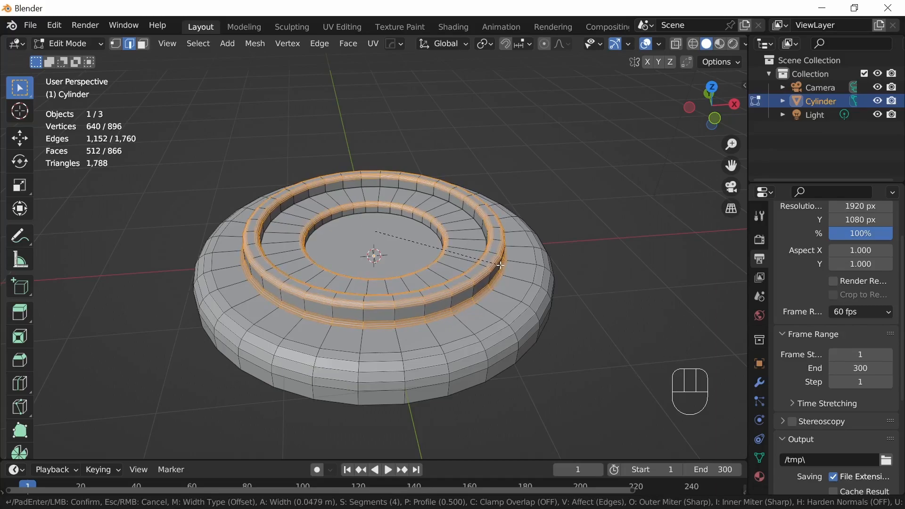
key("shift")
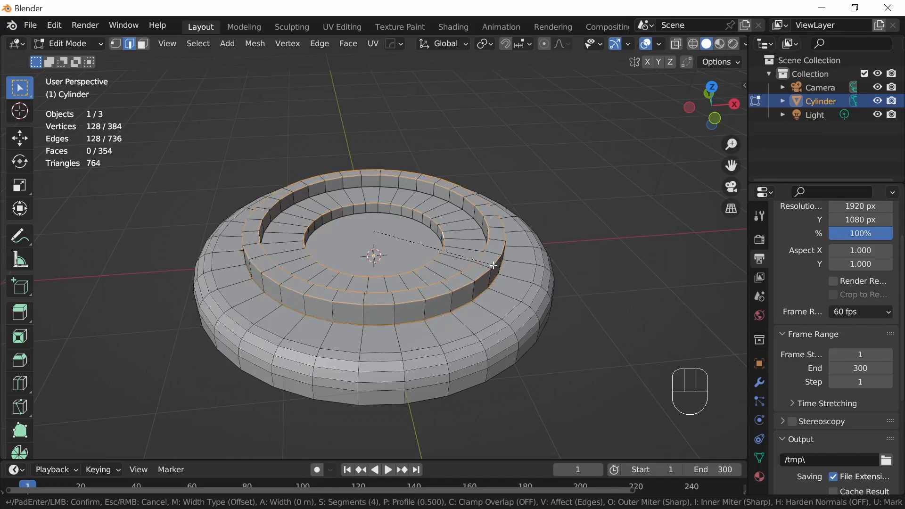
scroll(495, 266, "down", 2)
scroll(498, 268, "down", 1)
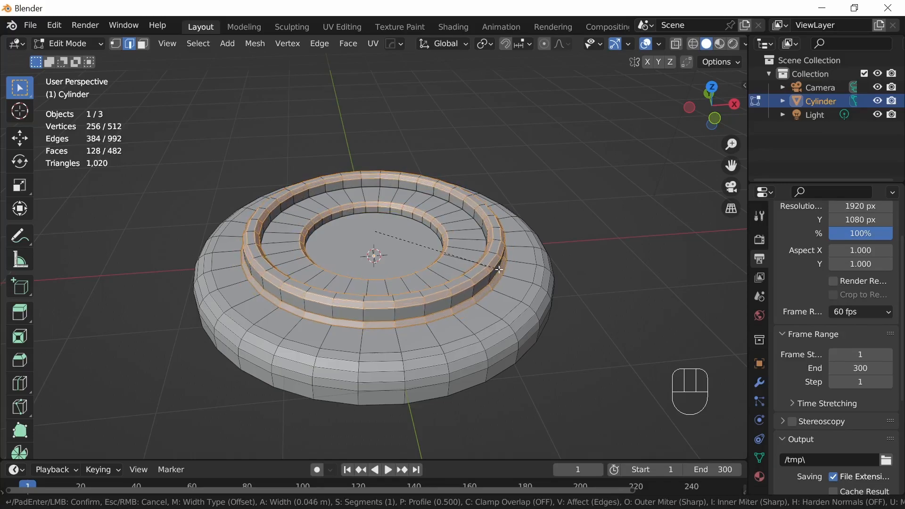
scroll(499, 269, "up", 1)
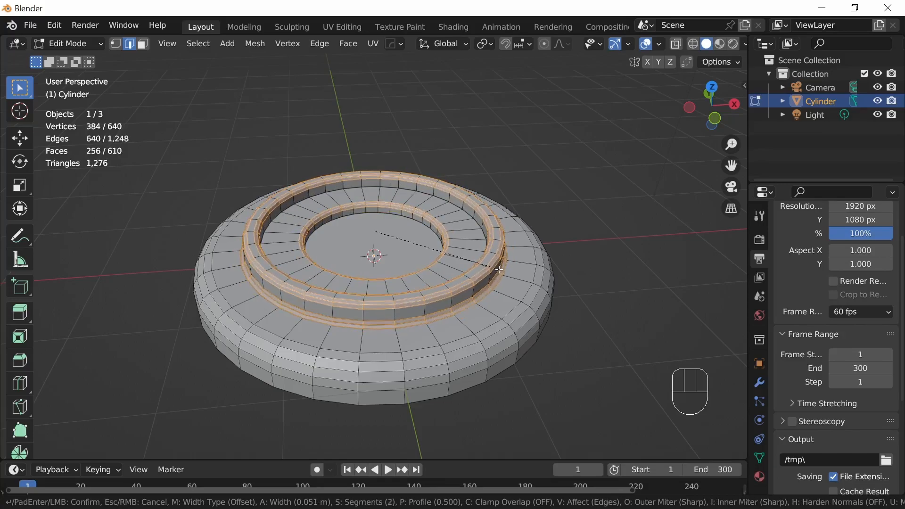
scroll(499, 269, "down", 1)
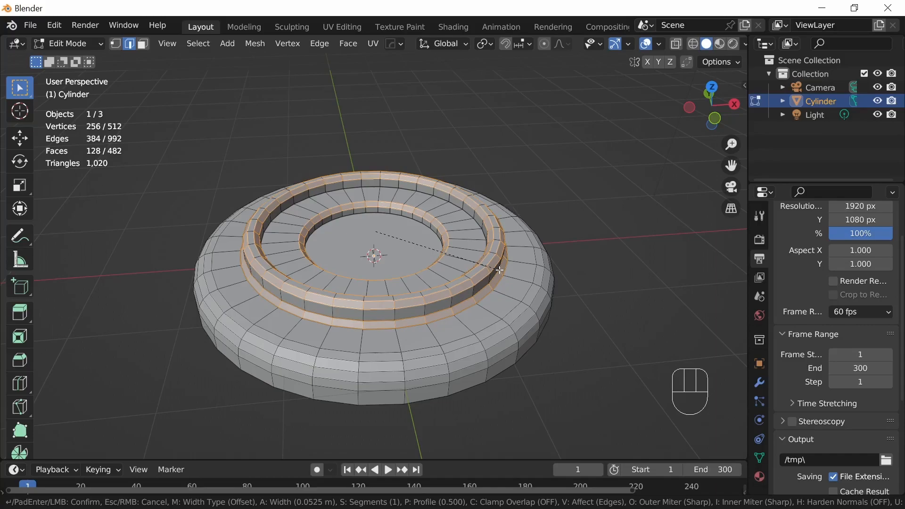
scroll(499, 270, "up", 1)
scroll(499, 269, "up", 1)
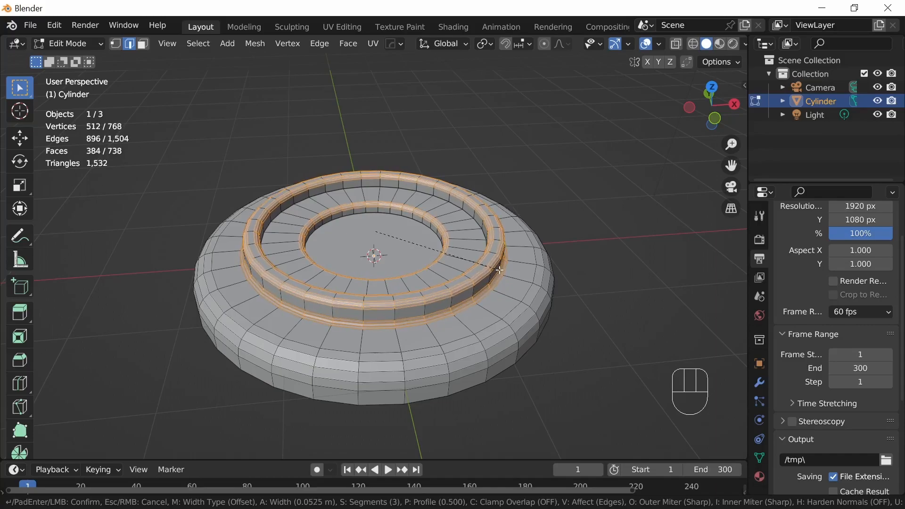
key("shift")
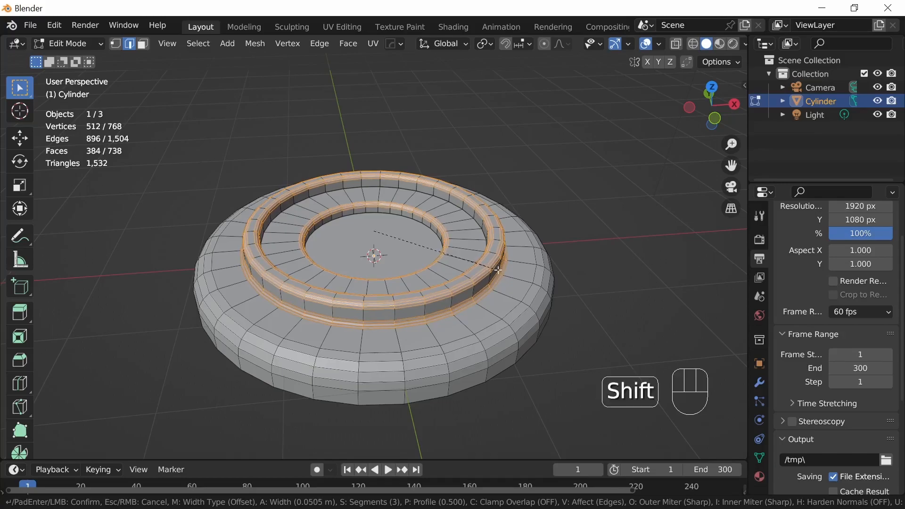
left_click(497, 269)
middle_click_drag(497, 269, 514, 307)
key("Tab")
middle_click_drag(505, 340, 509, 296)
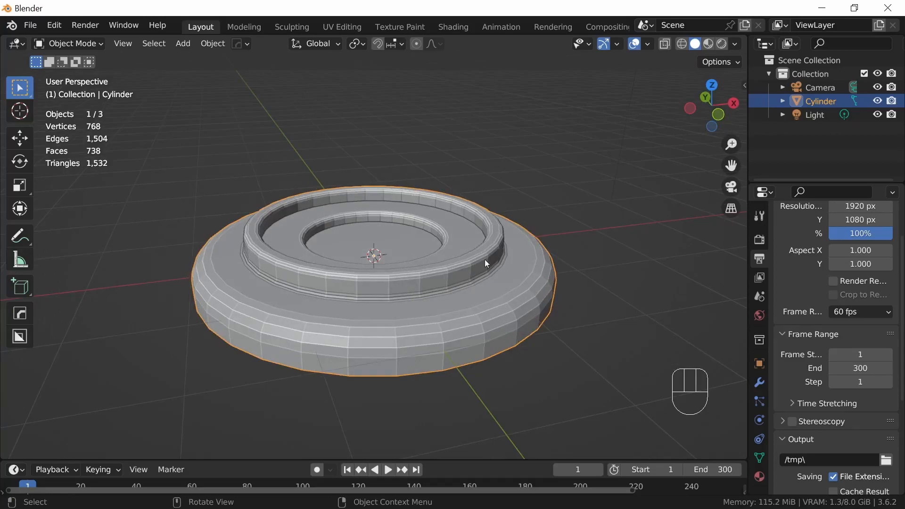
mouse_move(489, 302)
middle_mouse_down()
mouse_move(509, 360)
mouse_move(490, 311)
middle_mouse_up()
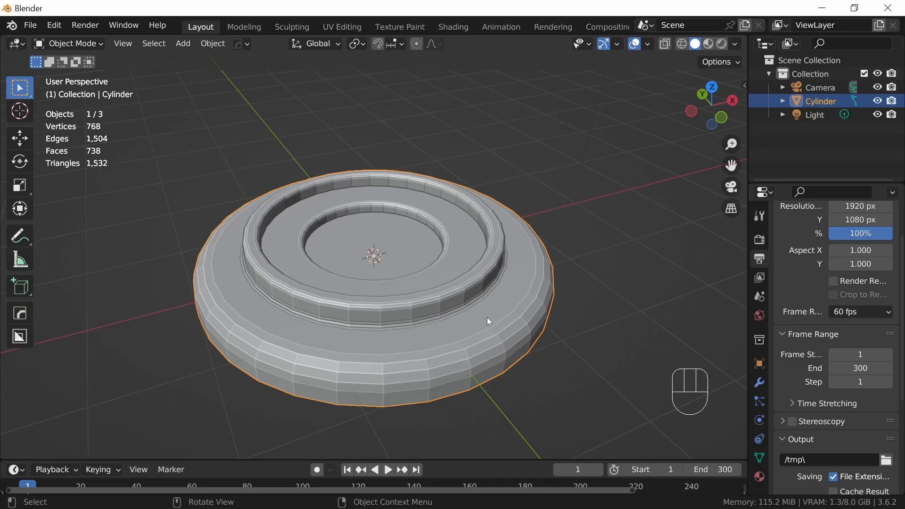
Step: In Edit Mode with face selection, from the top view, select four adjacent faces of the recessed ring centred on the negative Y axis
key("Tab")
middle_click_drag(488, 318, 483, 324)
key("KP_7")
left_click(144, 44)
left_click(374, 346)
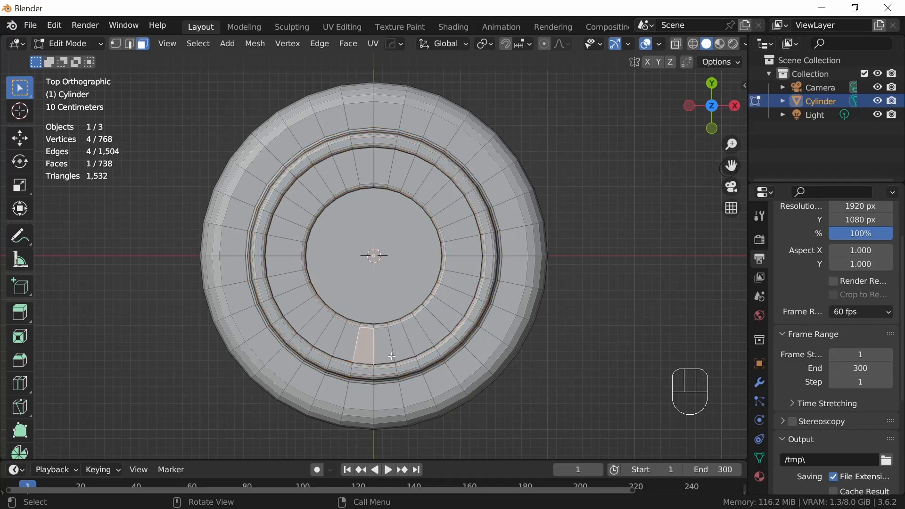
left_click(397, 347, "shift")
left_click(404, 346, "shift")
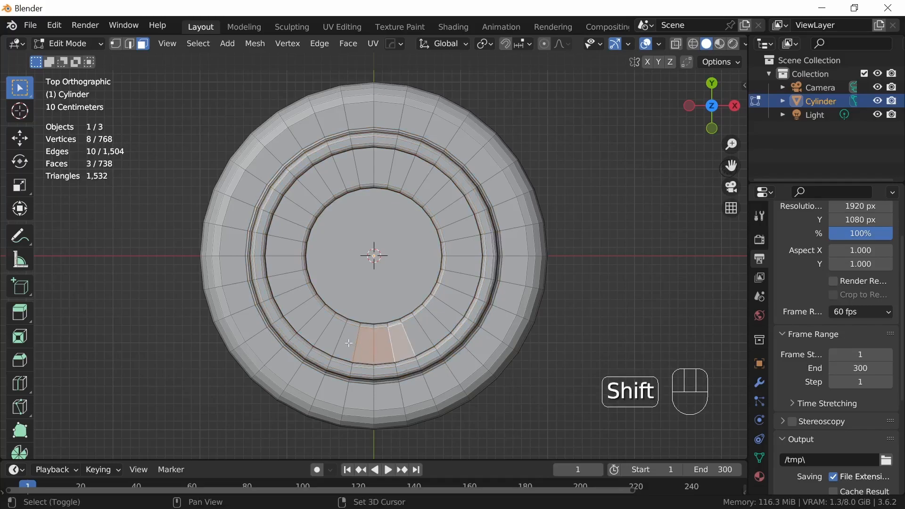
left_click(343, 343, "shift")
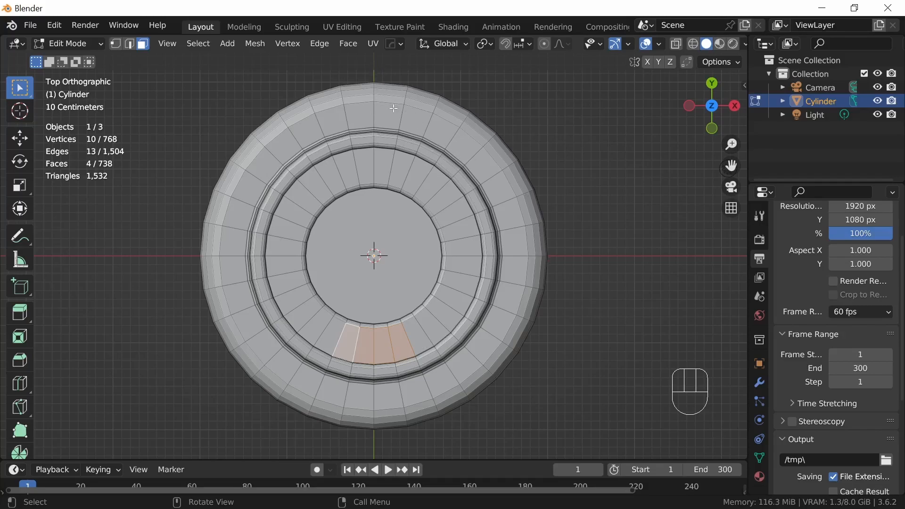
Step: Add four adjacent faces of the outer tier in the +X/+Y quadrant and four matching ones in the -X/+Y quadrant to the selection
left_click(443, 131, "shift")
left_click(466, 144, "shift")
left_click(487, 165, "shift")
left_click(501, 188, "shift")
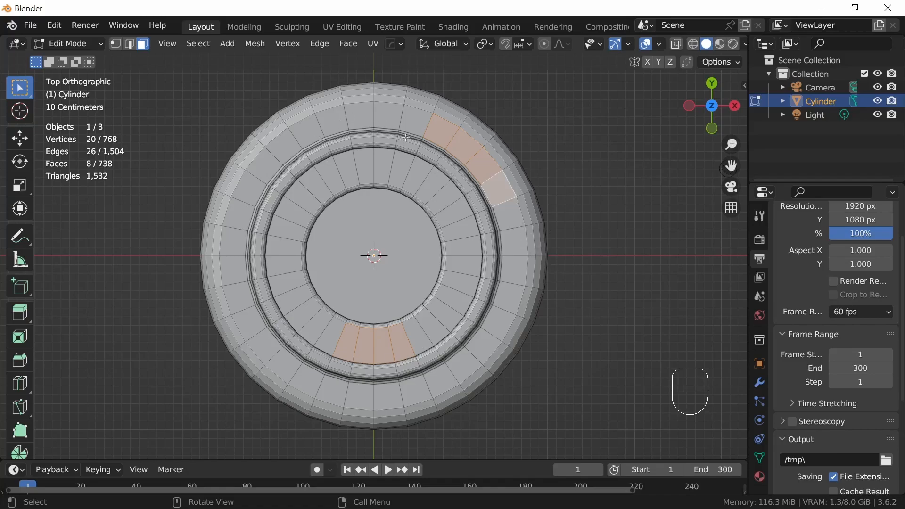
left_click(307, 130, "shift")
left_click(283, 144, "shift")
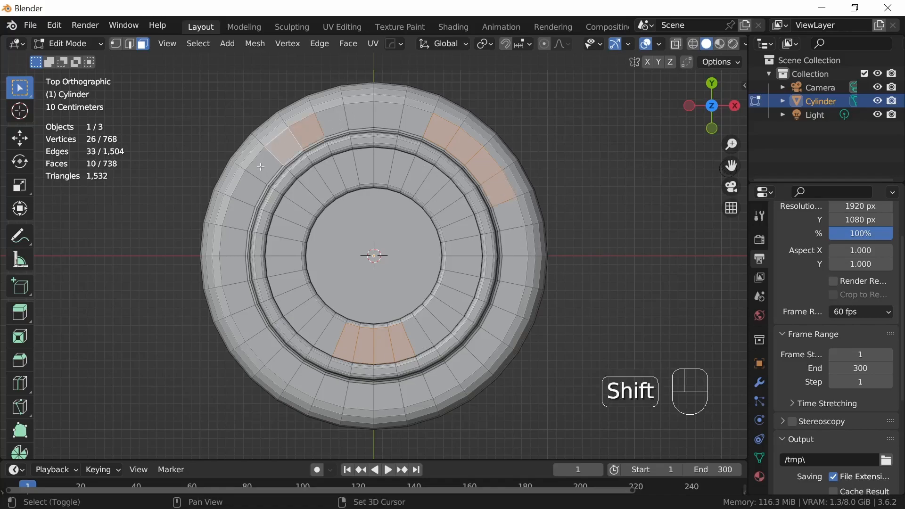
left_click(262, 166, "shift")
left_click(248, 189, "shift")
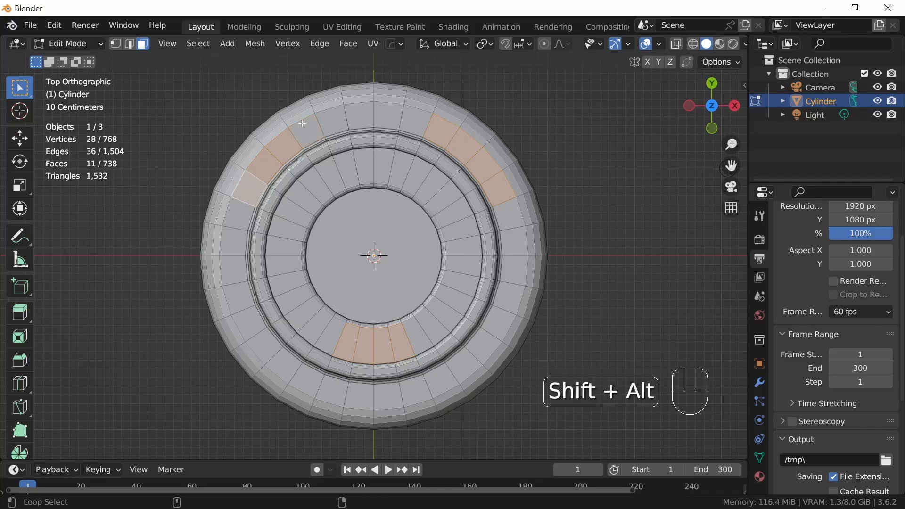
Step: Extend the marked -X/+Y and negative Y sectors into full radial strips by adding four neighbouring face loops in each
left_click(316, 128, "alt+shift")
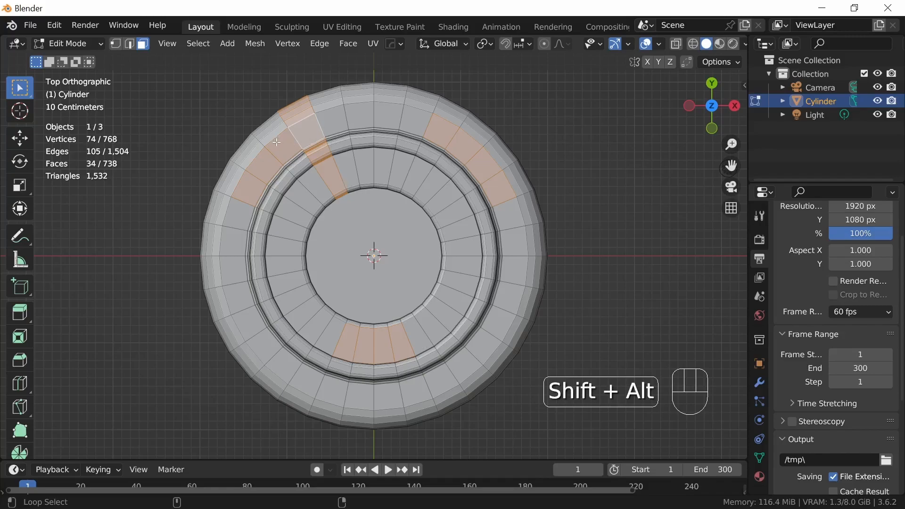
left_click(293, 159, "alt+shift")
left_click(273, 167, "alt+shift")
left_click(250, 183, "alt+shift")
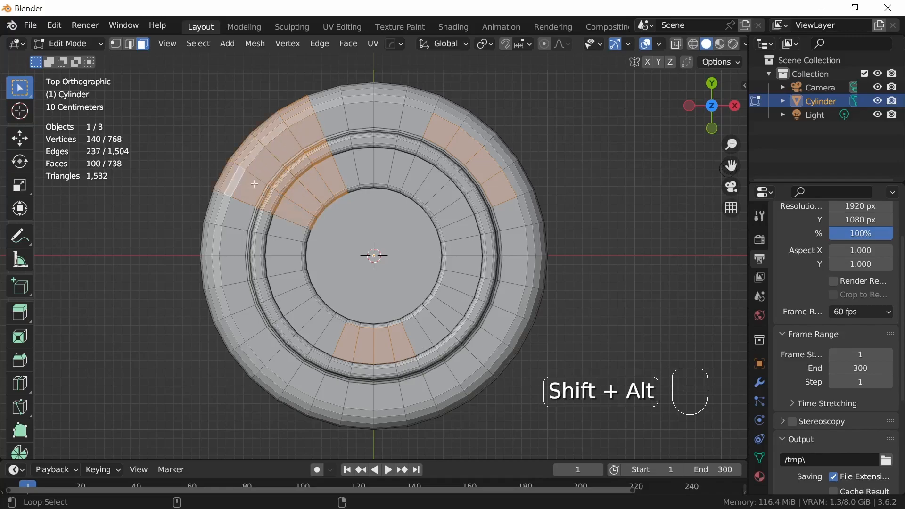
left_click(329, 400, "alt+shift")
left_click(363, 404, "alt+shift")
left_click(394, 409, "alt+shift")
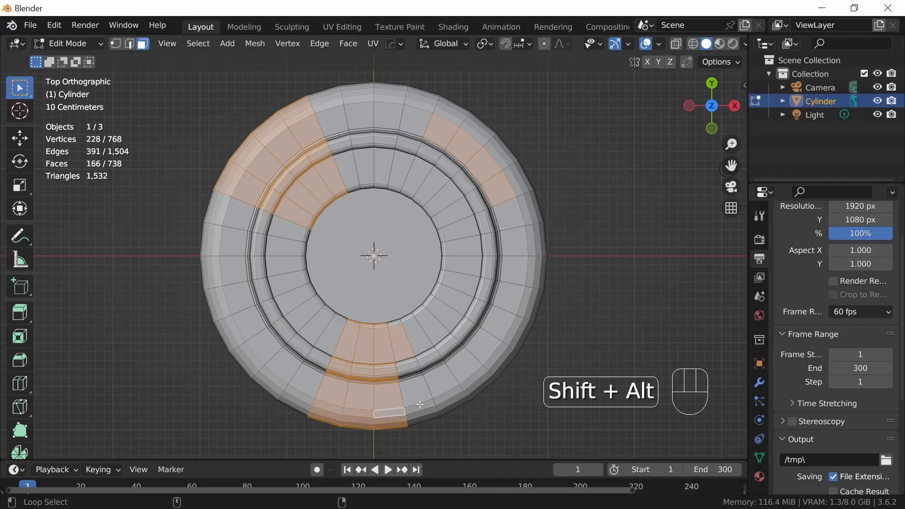
left_click(420, 406, "alt+shift")
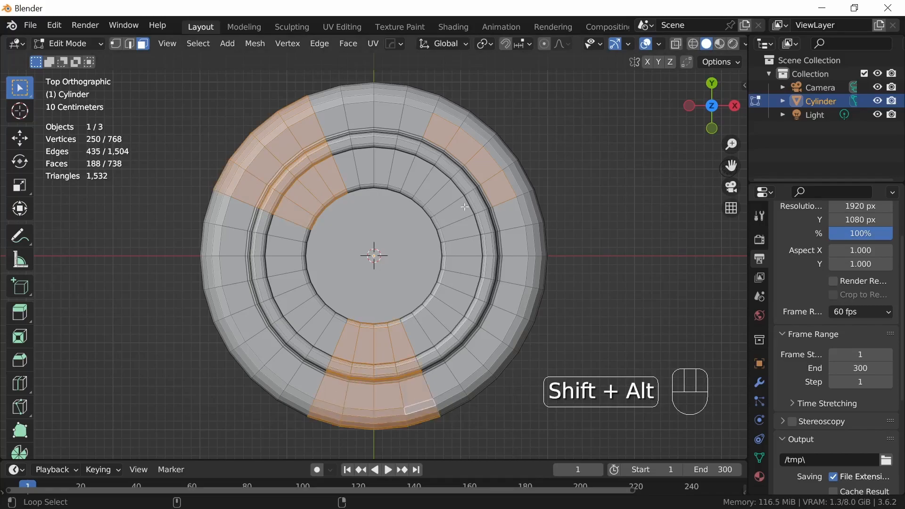
Step: Extend the +X/+Y sector into a full radial strip by adding its four neighbouring face loops to the selection
left_click(516, 182, "alt+shift")
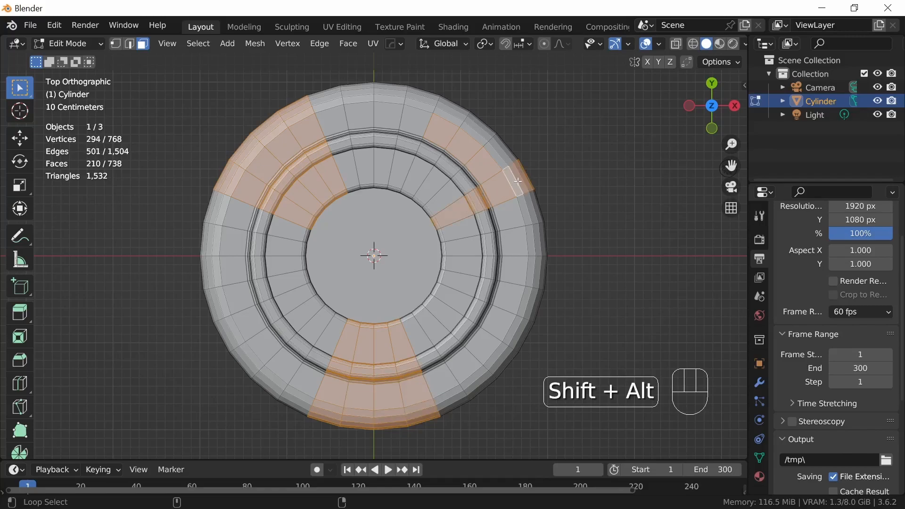
left_click(497, 144, "alt+shift")
left_click(476, 131, "alt+shift")
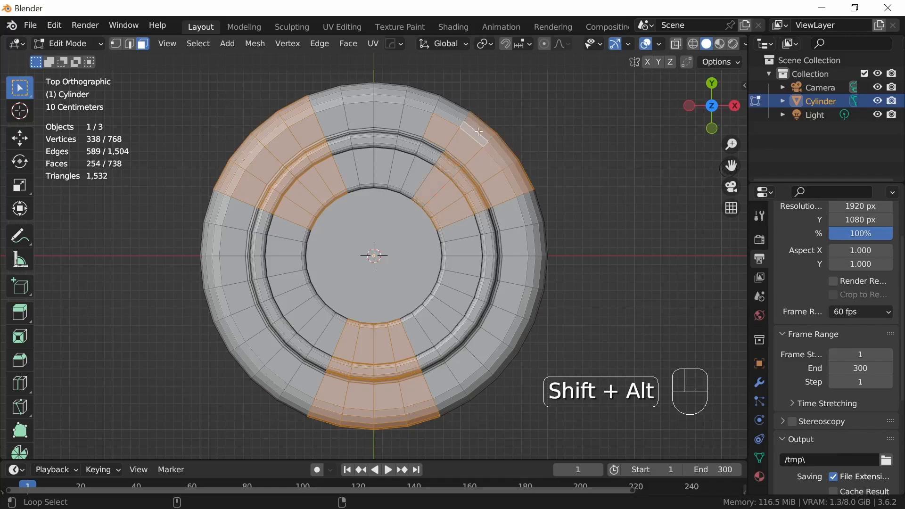
left_click(442, 118, "alt+shift")
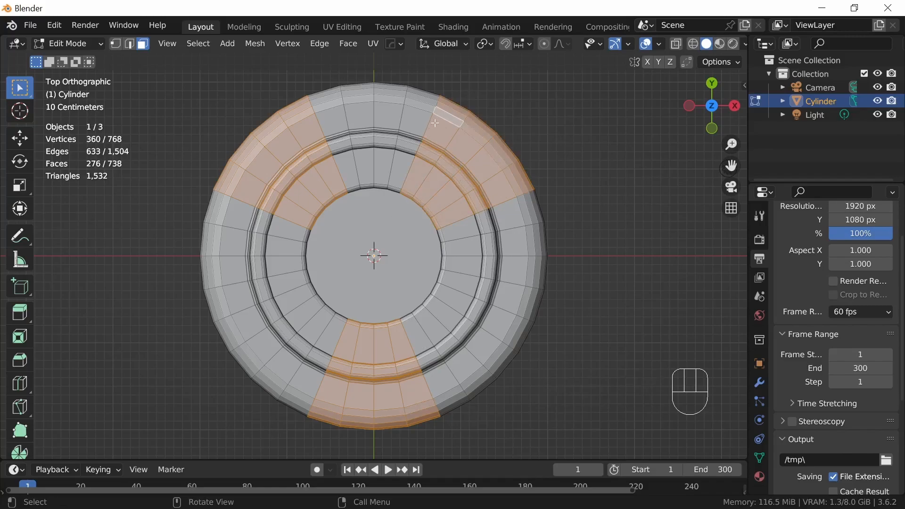
Step: Duplicate the three selected radial sectors in place, separate the copy into its own object, and return to Object Mode
middle_click_drag(486, 328, 517, 264)
key("shift")
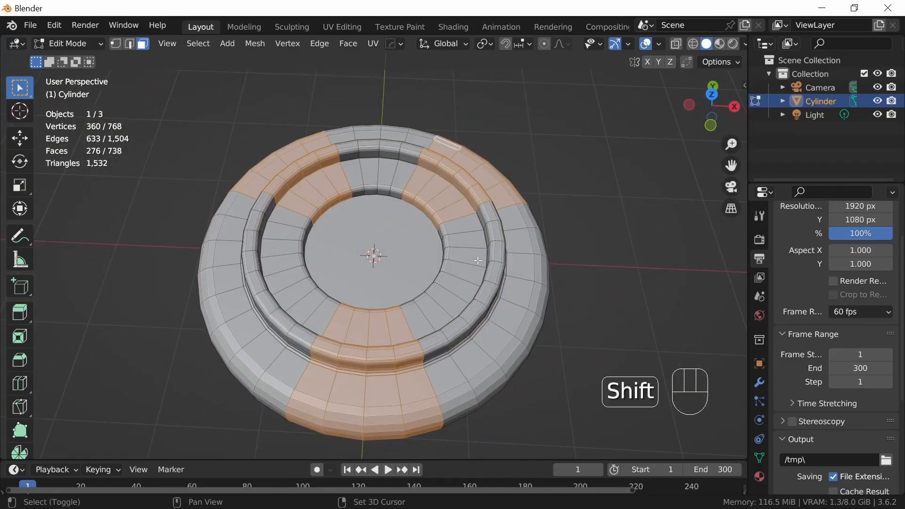
key("shift+d")
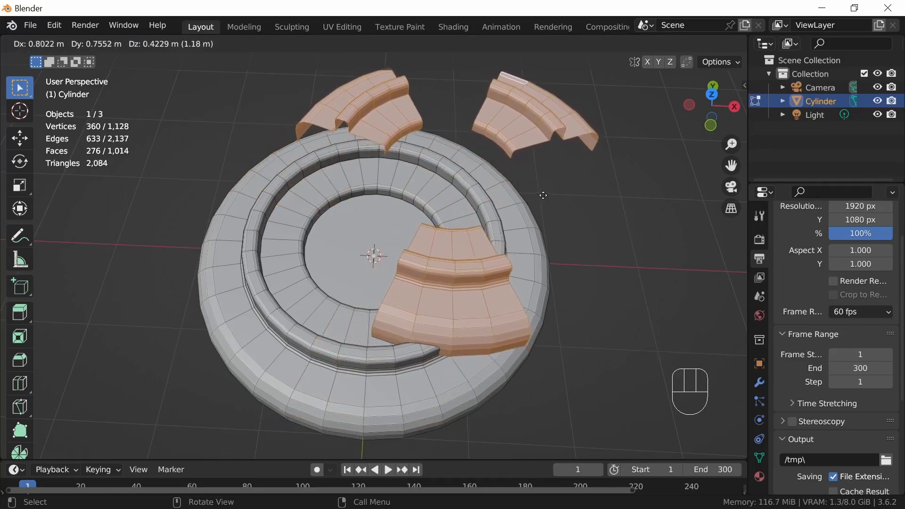
right_click(542, 195)
middle_click_drag(478, 297, 488, 267)
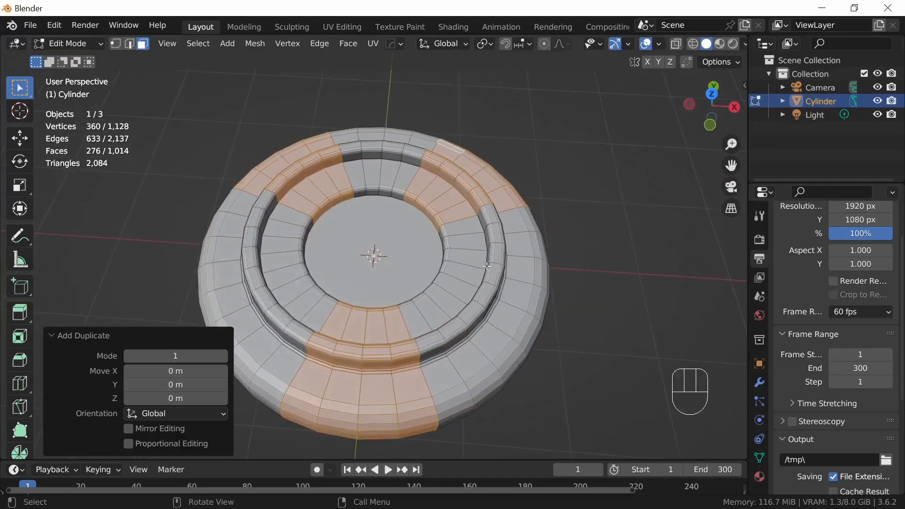
key("p")
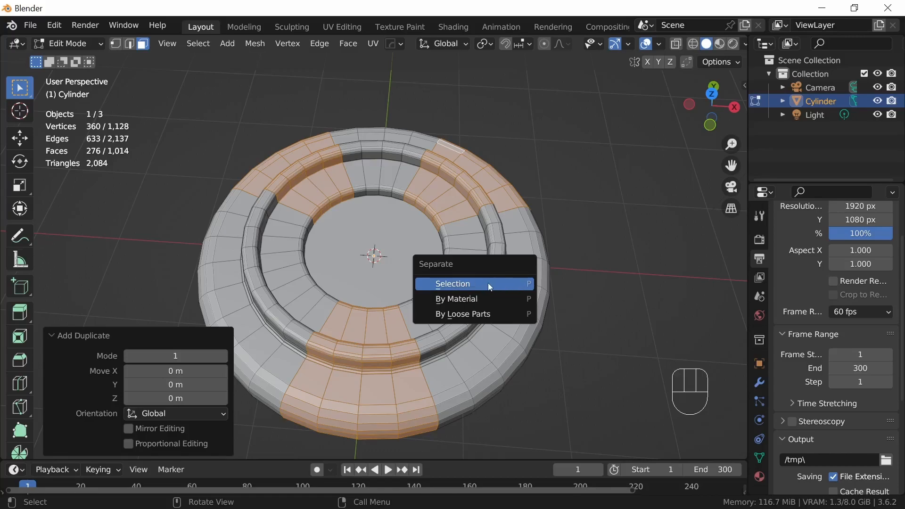
left_click(466, 285)
middle_click_drag(485, 293, 480, 270)
key("Tab")
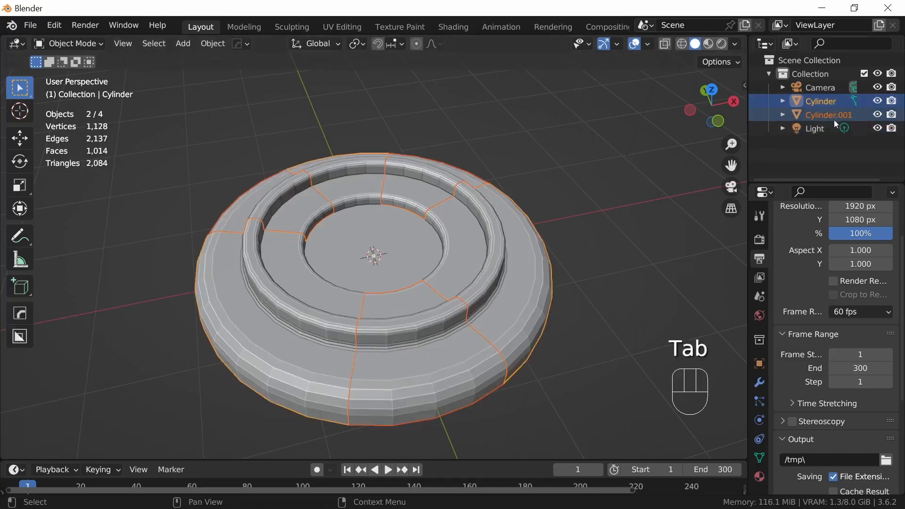
Step: Select only the separated sector object and add a Solidify modifier to it
left_click(569, 177)
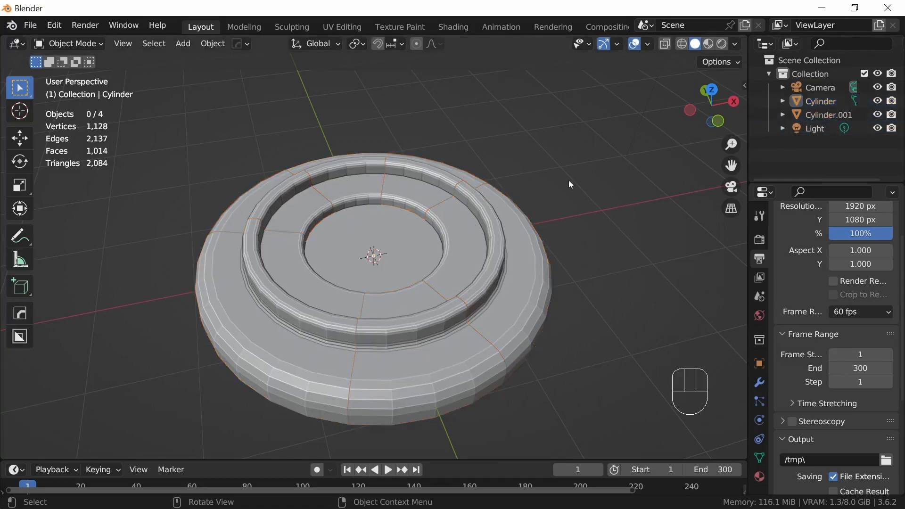
left_click(428, 198)
middle_click_drag(457, 285, 635, 267)
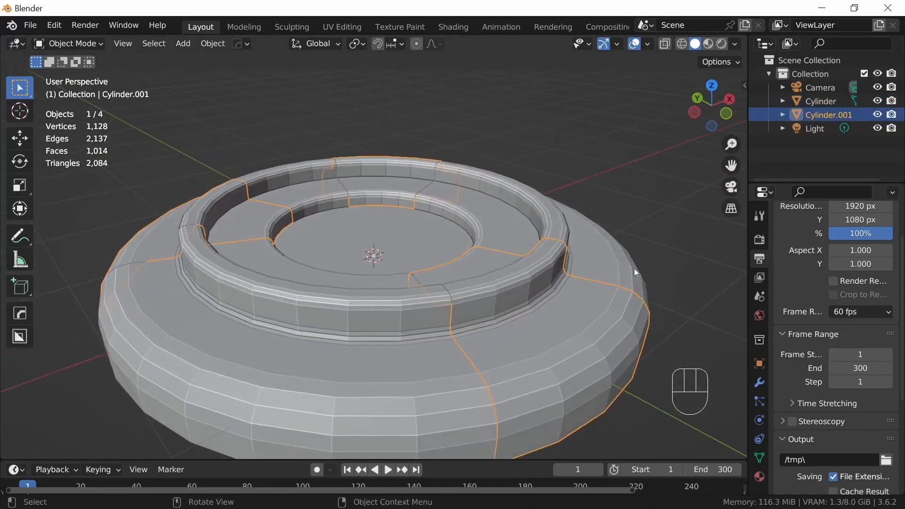
left_click(759, 382)
left_click(830, 239)
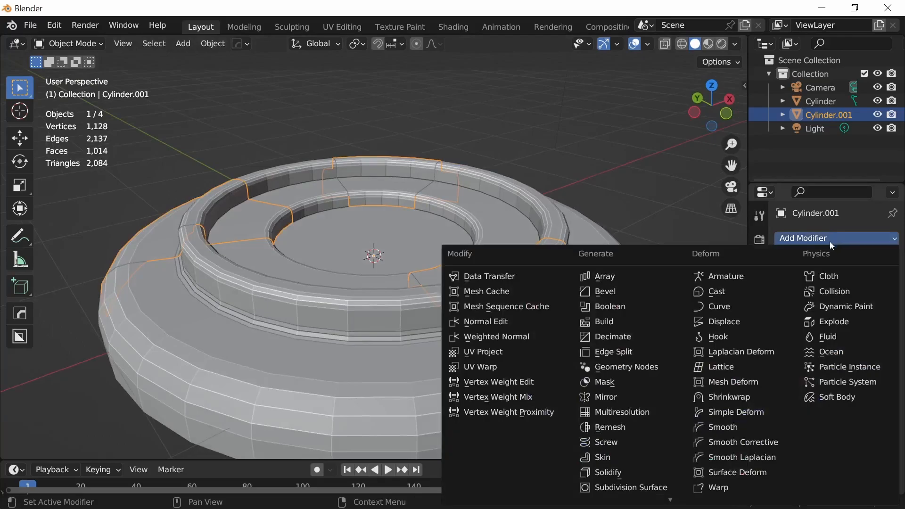
left_click(621, 471)
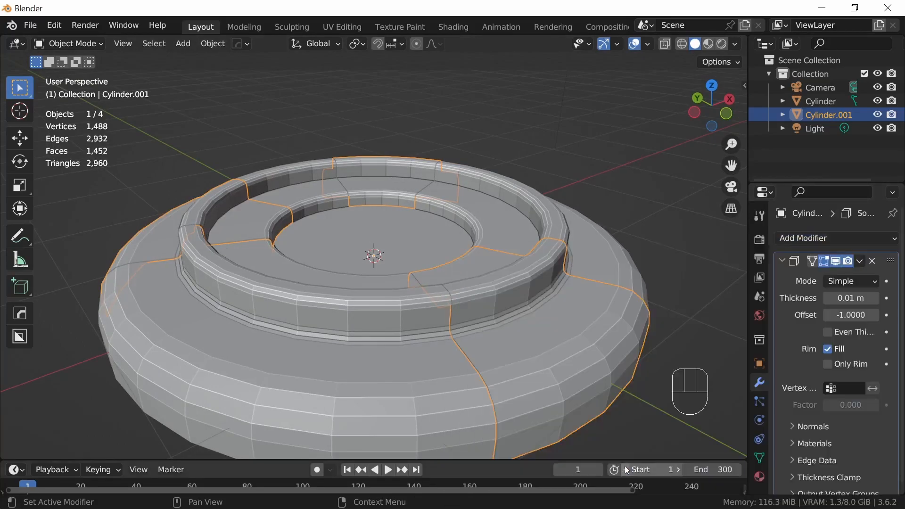
Step: Set the Solidify offset to 1 so the sector panels thicken outward from the base
middle_click_drag(532, 381, 597, 330)
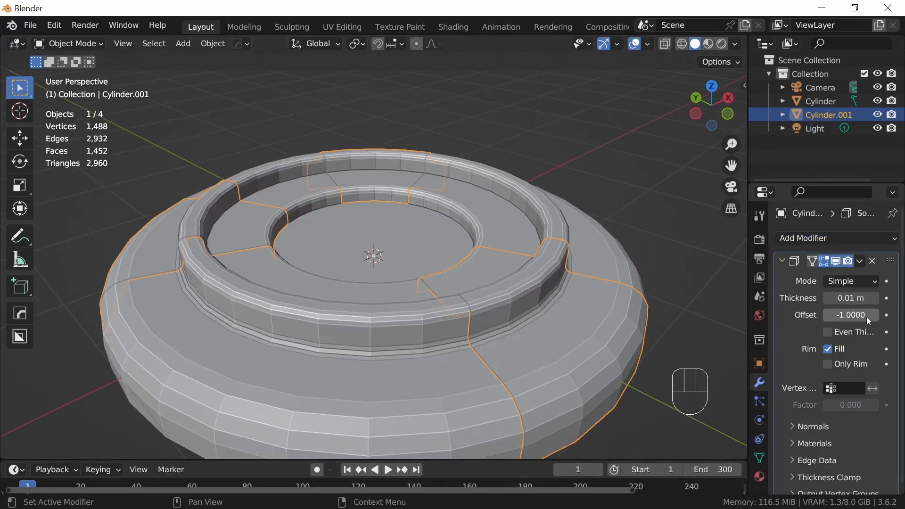
left_click_drag(837, 318, 880, 318)
middle_click_drag(638, 373, 624, 399)
middle_click_drag(624, 398, 629, 336, "ctrl")
middle_click_drag(630, 337, 700, 334)
middle_click_drag(701, 334, 592, 345, "shift")
middle_click_drag(553, 381, 633, 281)
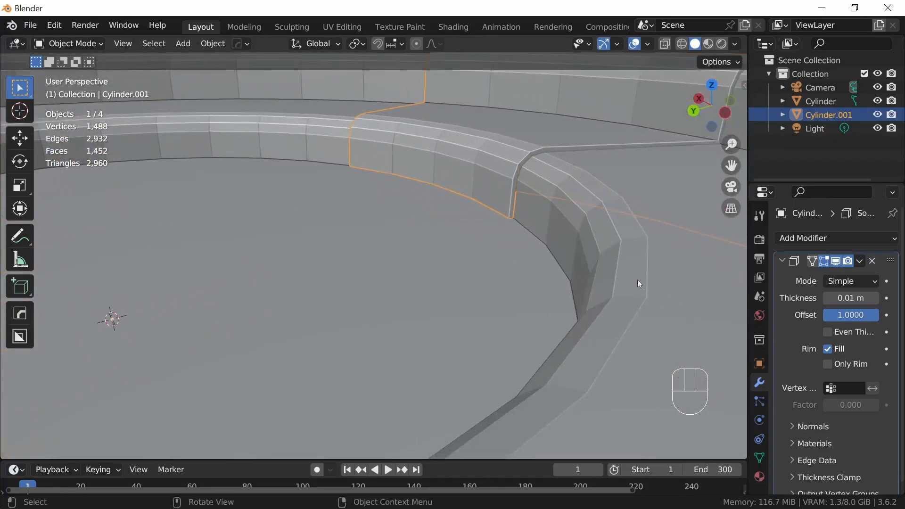
Step: Set the Solidify thickness to 0.03 m and turn on Even Thickness for the sector panels
left_click(874, 297)
left_click(875, 299)
middle_click_drag(655, 316, 527, 276)
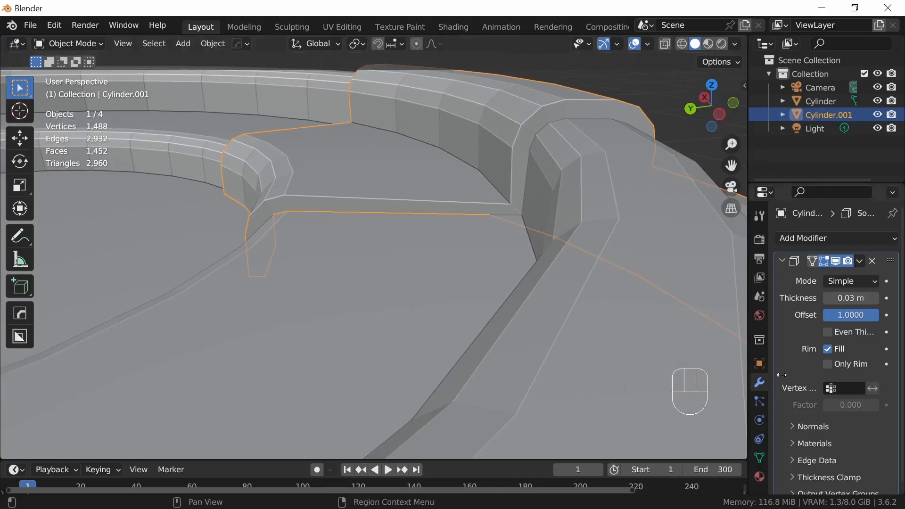
left_click(827, 330)
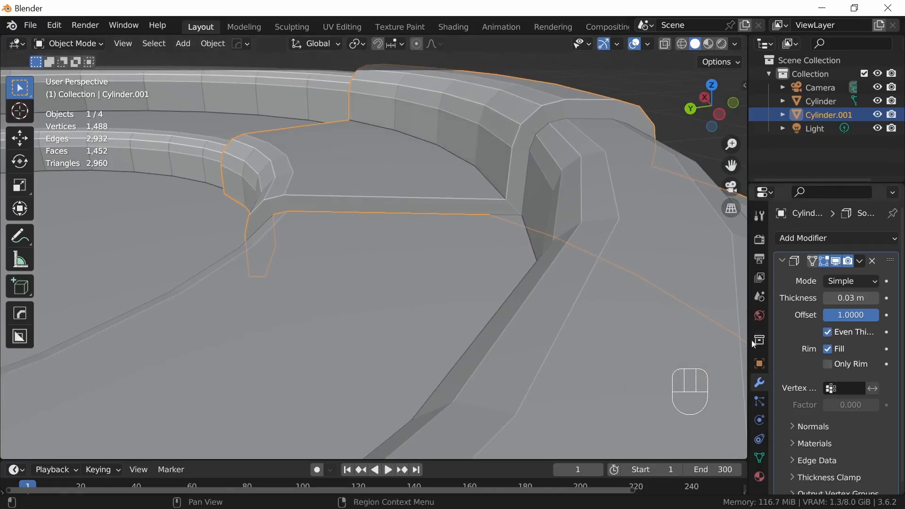
middle_click_drag(683, 329, 619, 316, "shift")
middle_click_drag(655, 341, 560, 302, "shift")
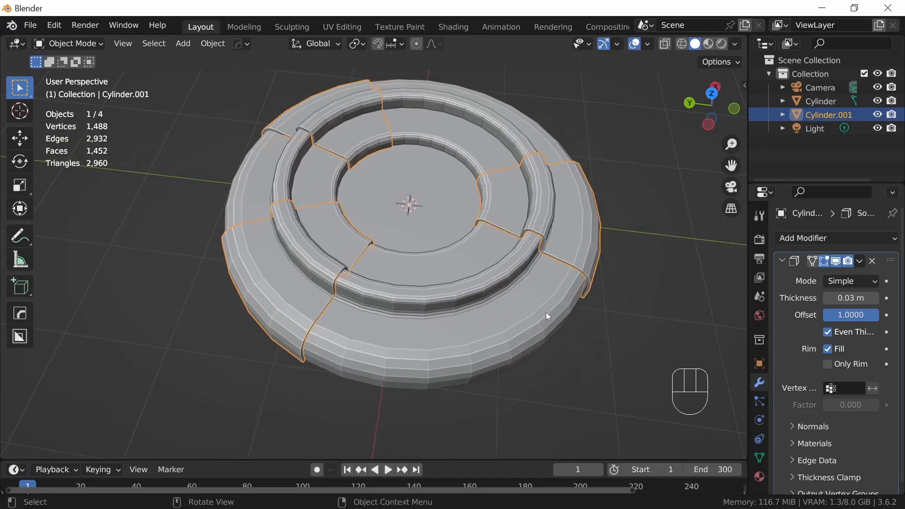
Step: Select the base cylinder in Object Mode and apply Shade Smooth to it
key("Tab")
key("Tab")
left_click(524, 306)
middle_click_drag(524, 306, 505, 337)
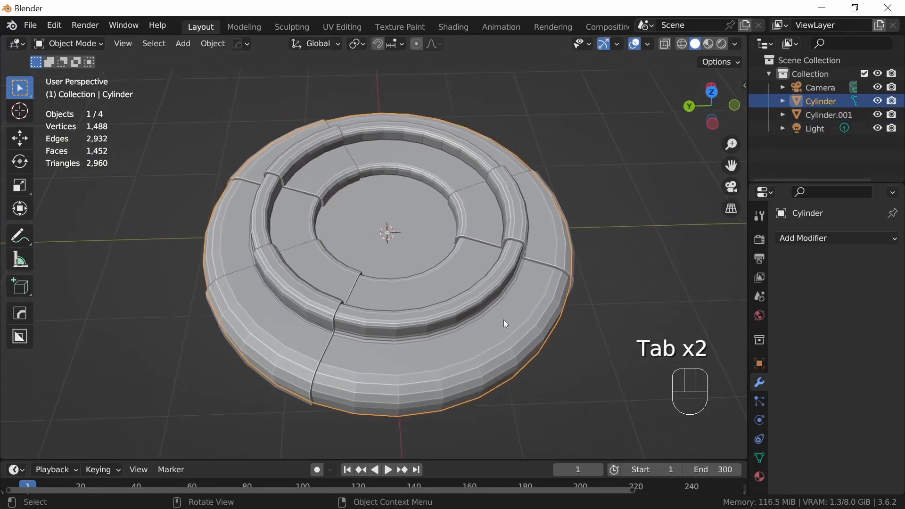
right_click(503, 321)
left_click(492, 241)
middle_click_drag(481, 366, 503, 347)
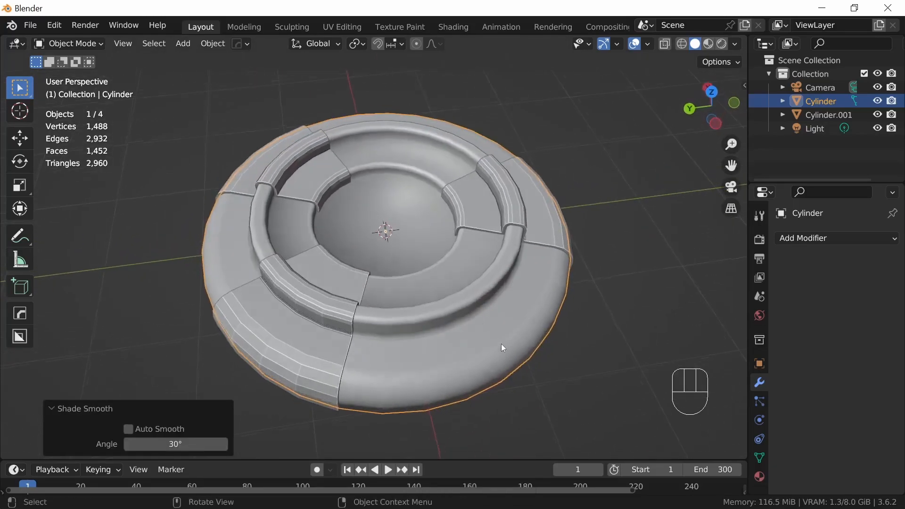
Step: Turn on Auto Smooth at 30° in the base cylinder's normals settings
left_click(760, 458)
scroll(890, 426, "down", 5)
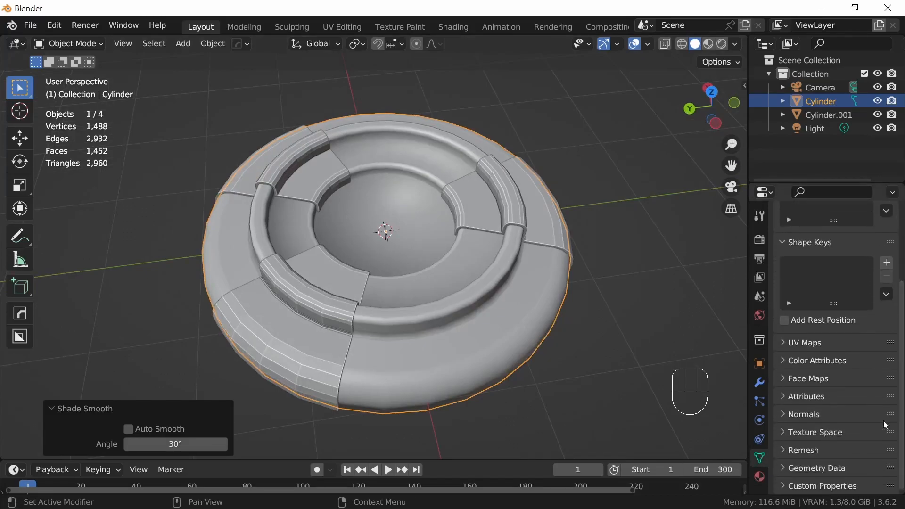
left_click(783, 415)
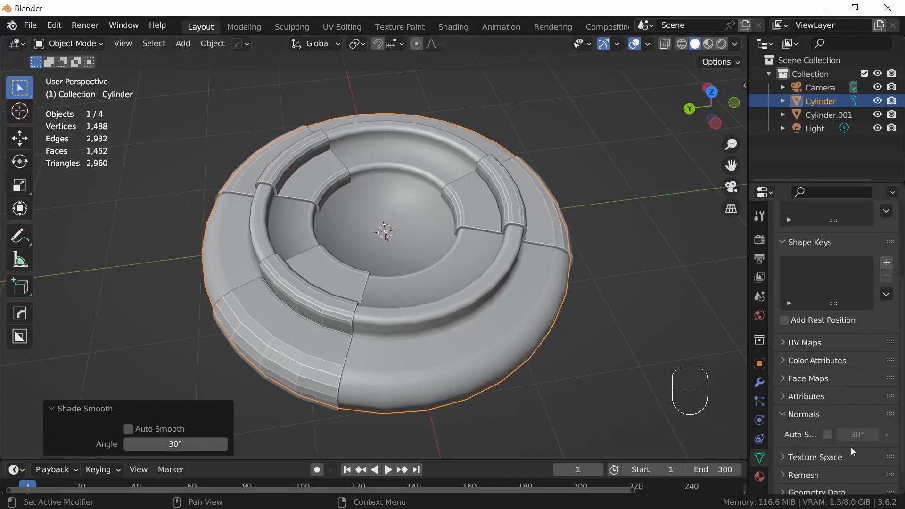
left_click(828, 434)
mouse_move(540, 377)
middle_mouse_down()
mouse_move(542, 336)
mouse_move(541, 352)
middle_mouse_up()
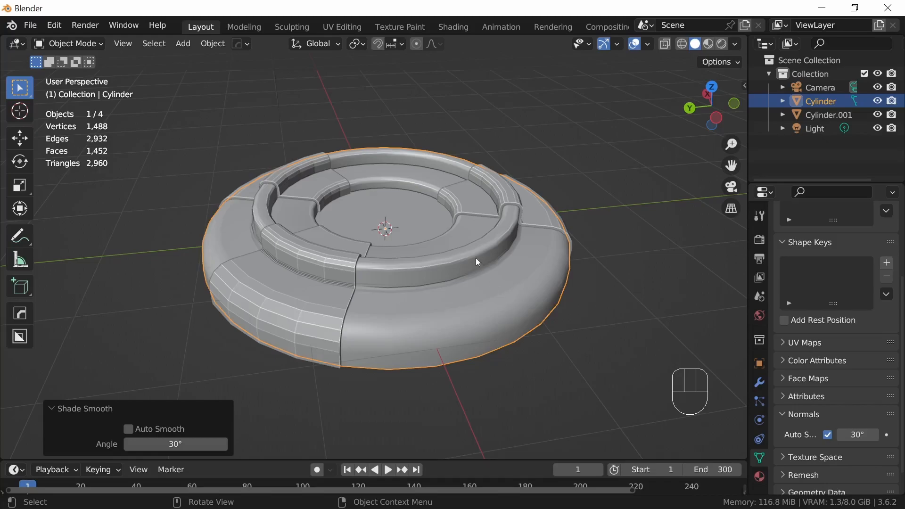
Step: Turn Auto Smooth back off for the base cylinder
key("q")
key("Tab")
key("Tab")
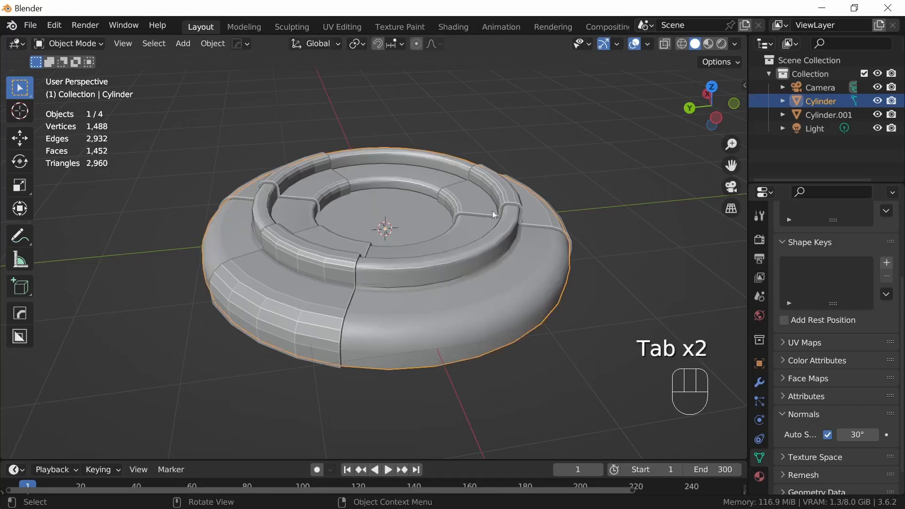
middle_click_drag(500, 291, 559, 304)
middle_click_drag(560, 304, 559, 314, "ctrl")
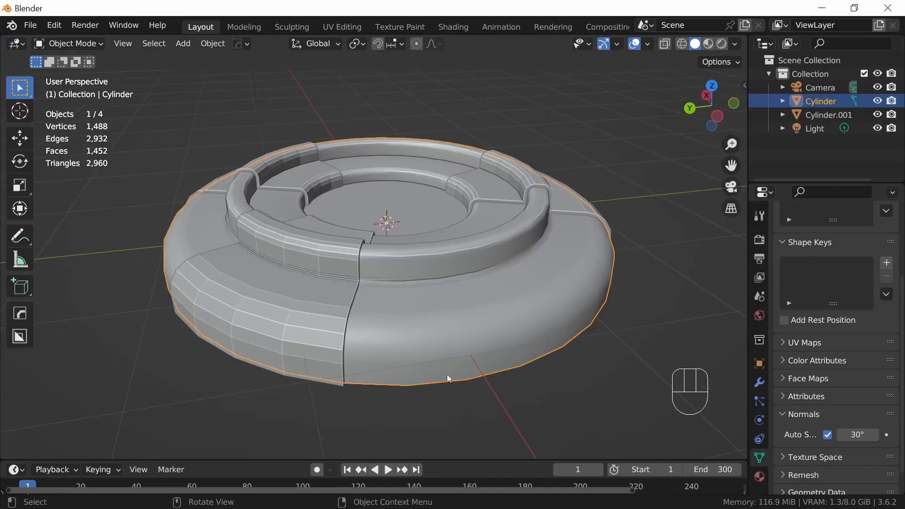
left_click(827, 434)
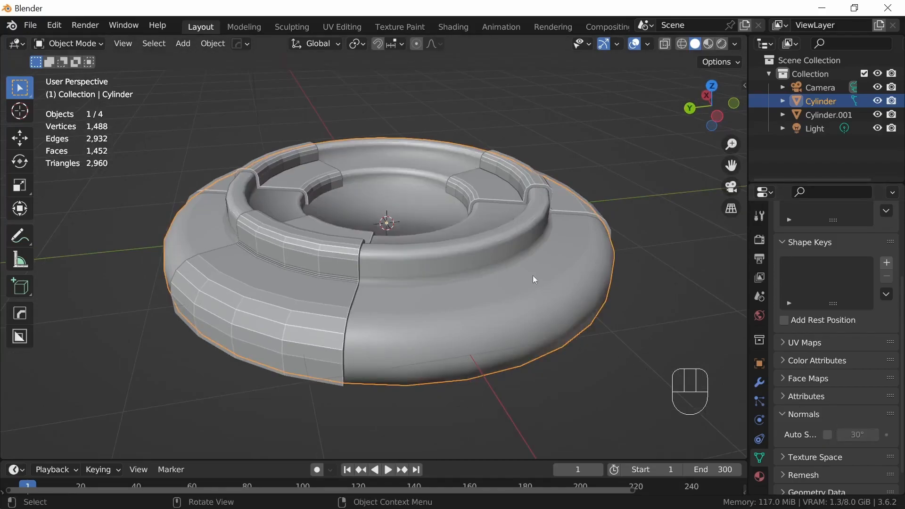
Step: Run the HardOps sharpen operation on the base cylinder, with Auto Smooth at 60°
key("q")
left_click(513, 280)
middle_click_drag(537, 273, 519, 290)
Step: In Edit Mode with edge selection, examine the sharp-marked edge loops around the raised tier and show the selected edges' data
key("Tab")
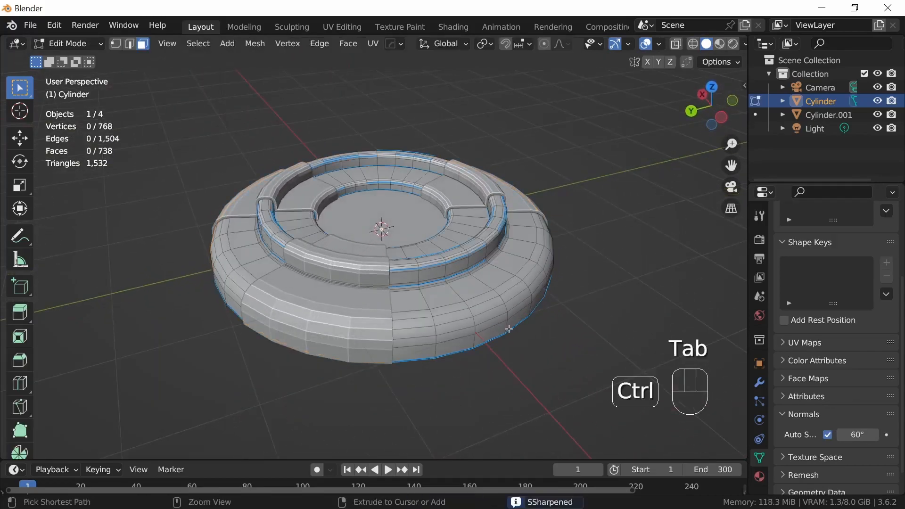
middle_click_drag(508, 328, 481, 296, "ctrl")
middle_click_drag(604, 284, 516, 278)
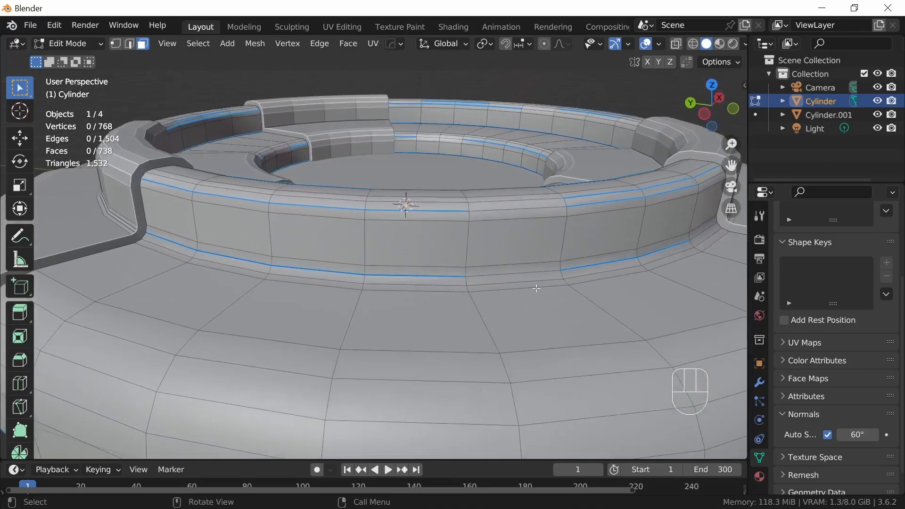
left_click(519, 276)
left_click(128, 43)
left_click(514, 274)
left_click(511, 211, "shift")
middle_click_drag(493, 299, 511, 308)
key("n")
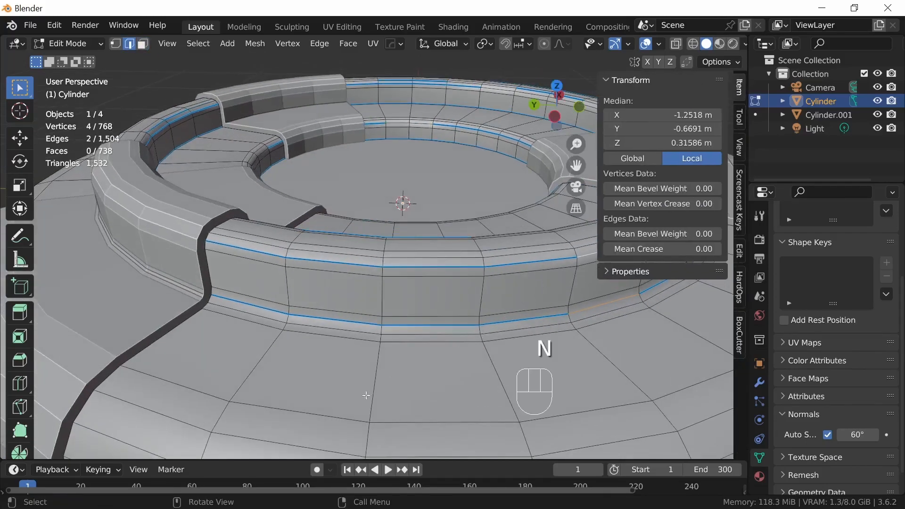
Step: Examine the bevel weight and crease of the unmarked edges on the raised tier, and compare the shading in Object Mode
left_click(555, 317)
middle_click_drag(670, 324, 630, 317)
left_click(544, 295)
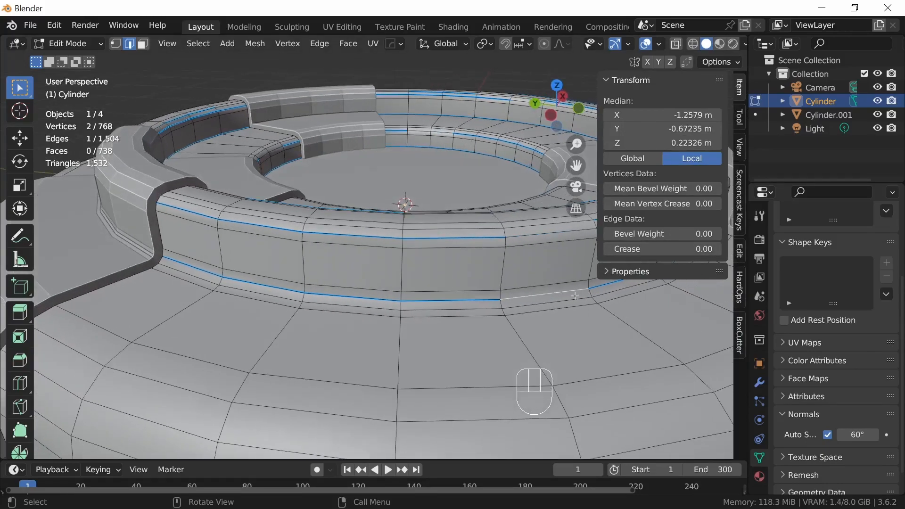
left_click(541, 235, "shift")
left_click_drag(634, 248, 674, 232)
key("Tab")
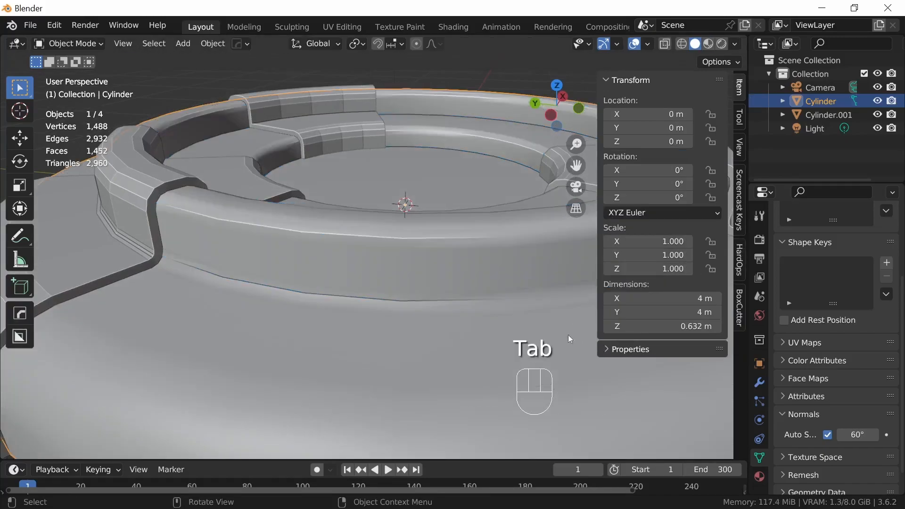
key("Tab")
middle_click_drag(524, 319, 564, 320, "ctrl")
middle_click_drag(470, 330, 478, 303)
key("Tab")
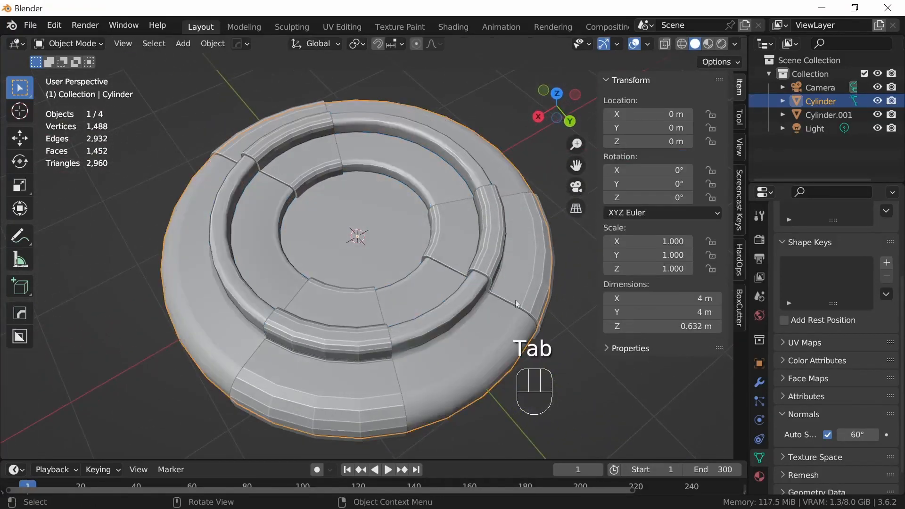
Step: Shade the three-sector panel object smooth and turn on its Auto Smooth at 30°
middle_click_drag(510, 330, 471, 326)
left_click(460, 360)
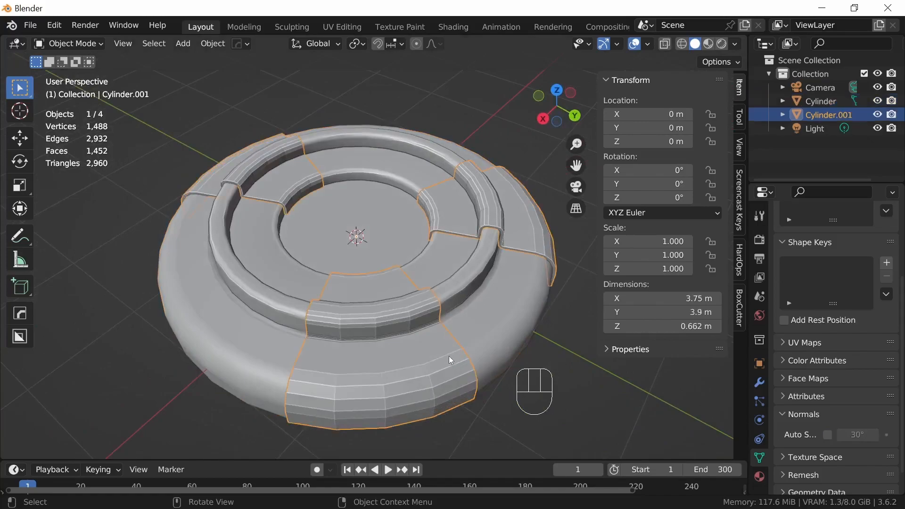
right_click(429, 354)
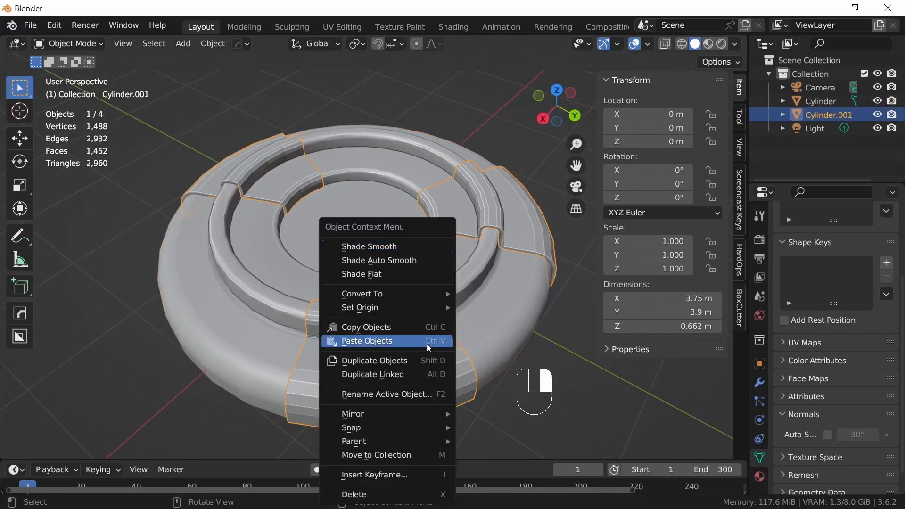
left_click(414, 242)
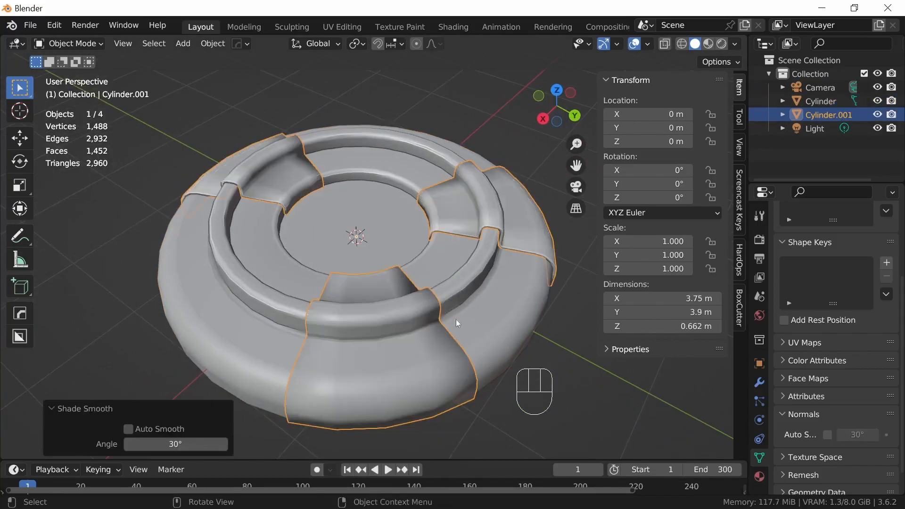
left_click(827, 434)
middle_click_drag(547, 330, 474, 321)
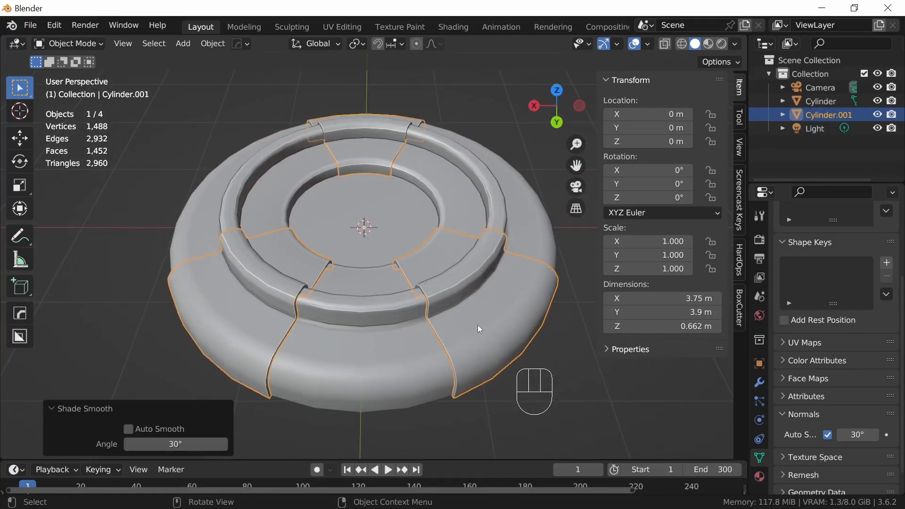
Step: Select the base cylinder and hide the transform properties sidebar
middle_click_drag(506, 273, 529, 234)
left_click(525, 267)
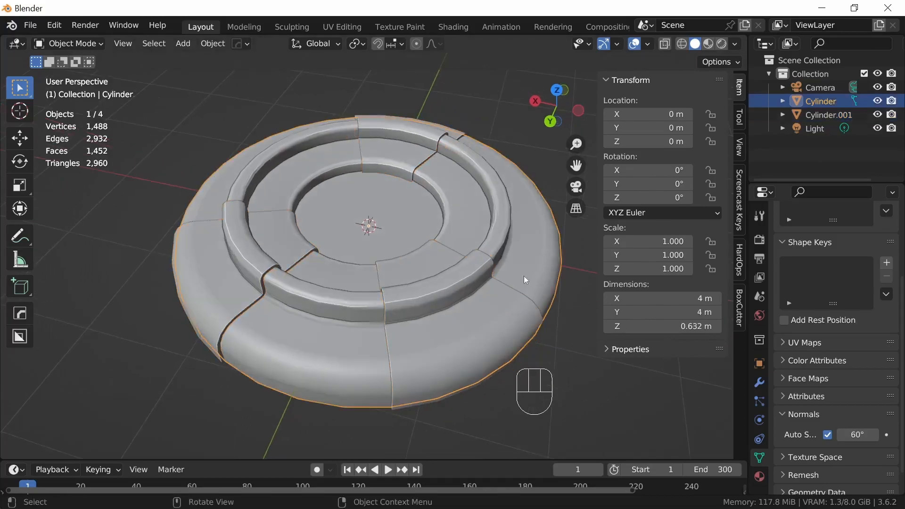
key("KP_7")
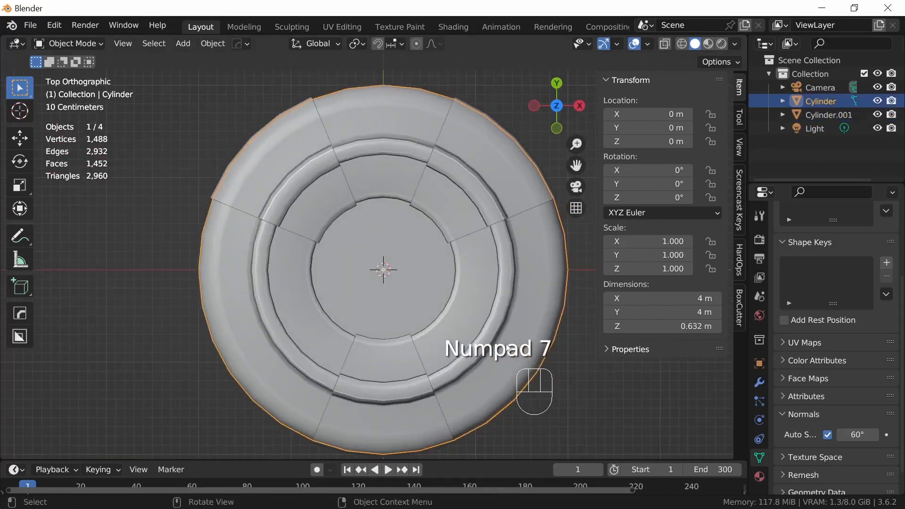
middle_click_drag(492, 312, 460, 284, "shift")
key("n")
middle_click_drag(486, 368, 480, 325, "ctrl")
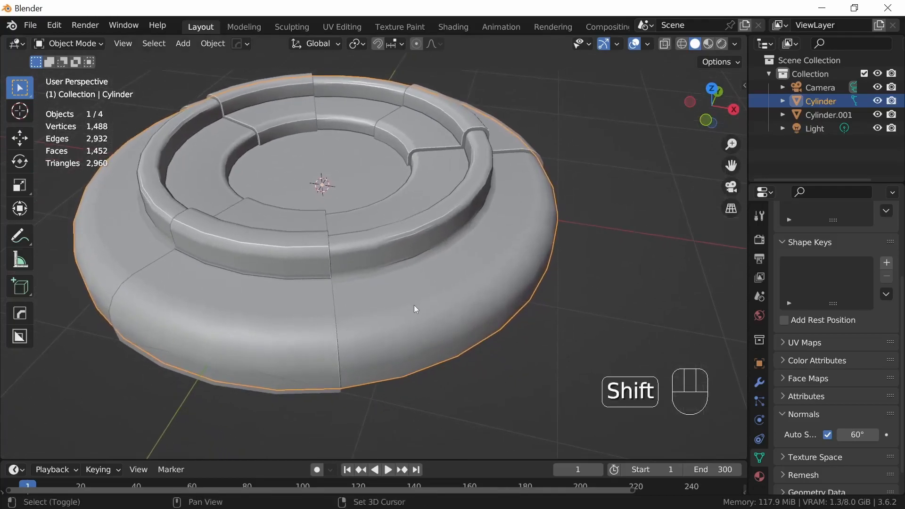
Step: Add a 32-vertex mesh cylinder and move it off the base's center, about 1.58 m in X and -0.33 m in Y
key("shift+a")
mouse_move(401, 218)
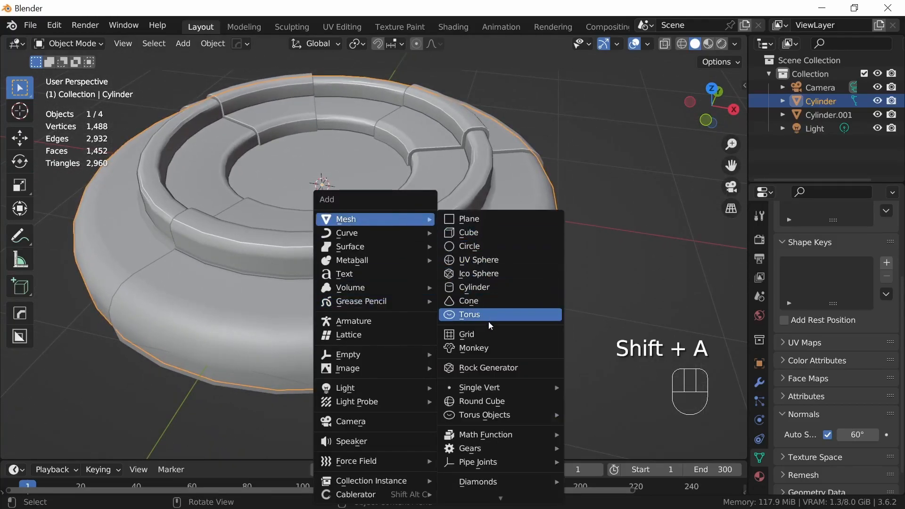
left_click(488, 287)
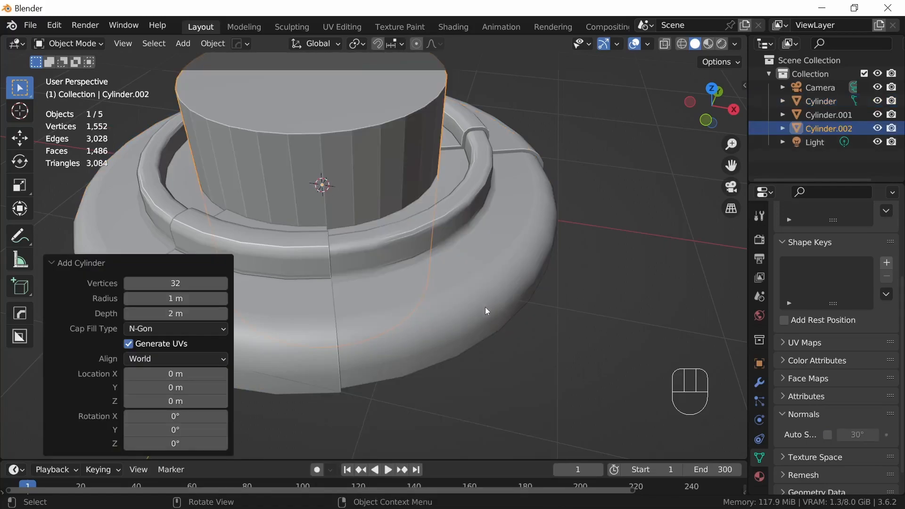
key("KP_7")
key("g")
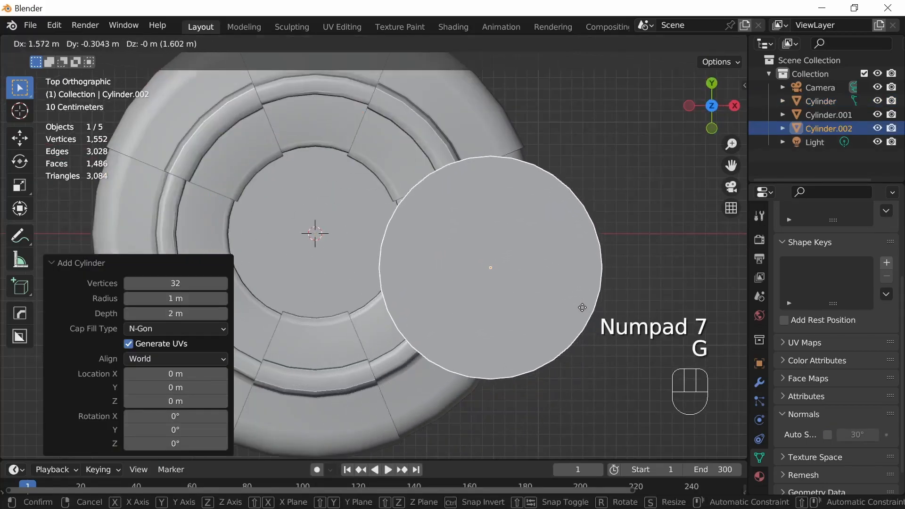
left_click(589, 319)
Step: Scale the new cylinder uniformly to 0.1 and stretch it by 2.5 along Z
middle_click_drag(589, 319, 522, 271)
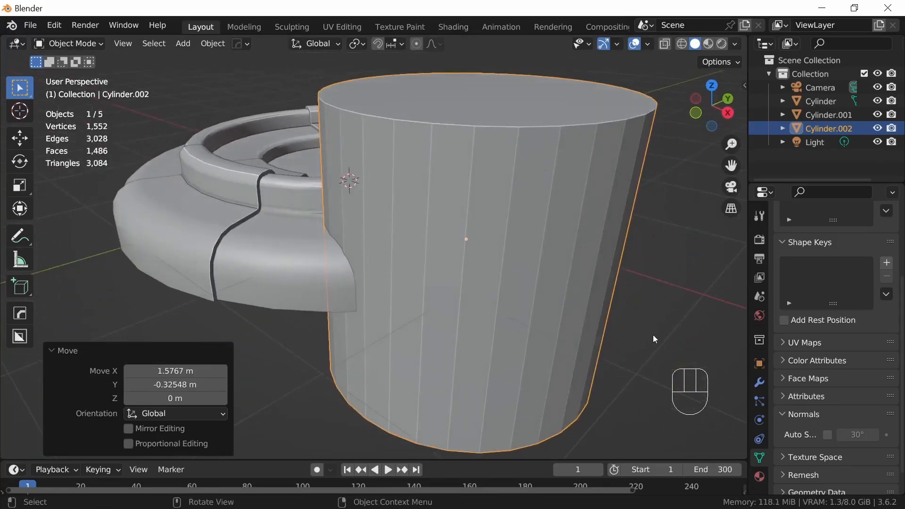
key("s")
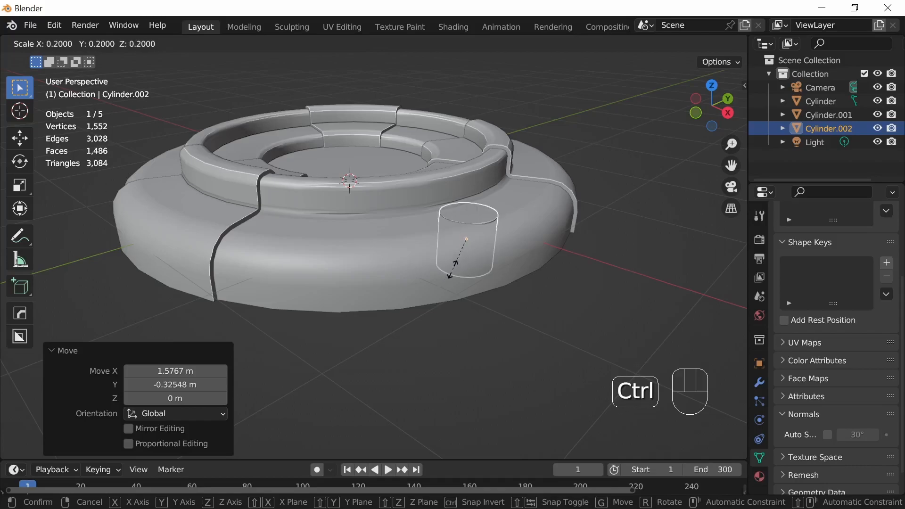
right_click(466, 275)
key("s")
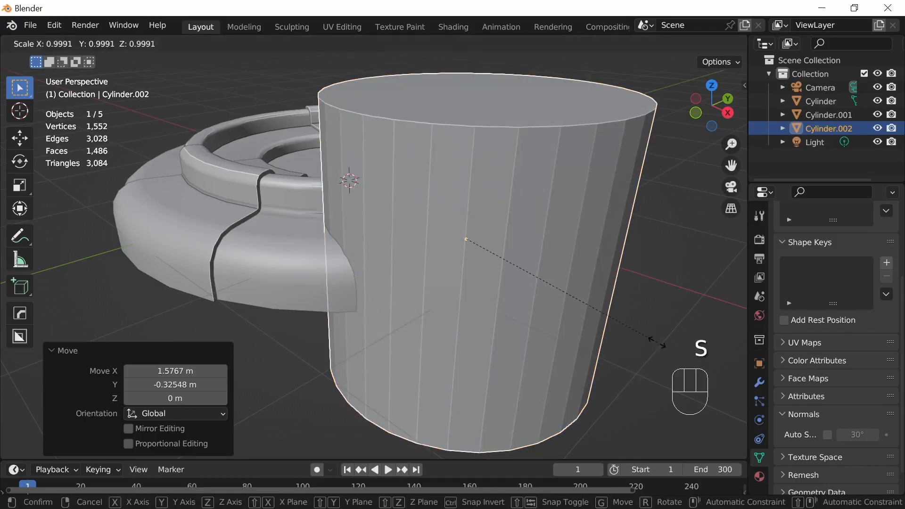
left_click(482, 267, "ctrl")
mouse_move(526, 276)
middle_mouse_down()
mouse_move(539, 327)
mouse_move(537, 283)
middle_mouse_up()
key("s")
key("z")
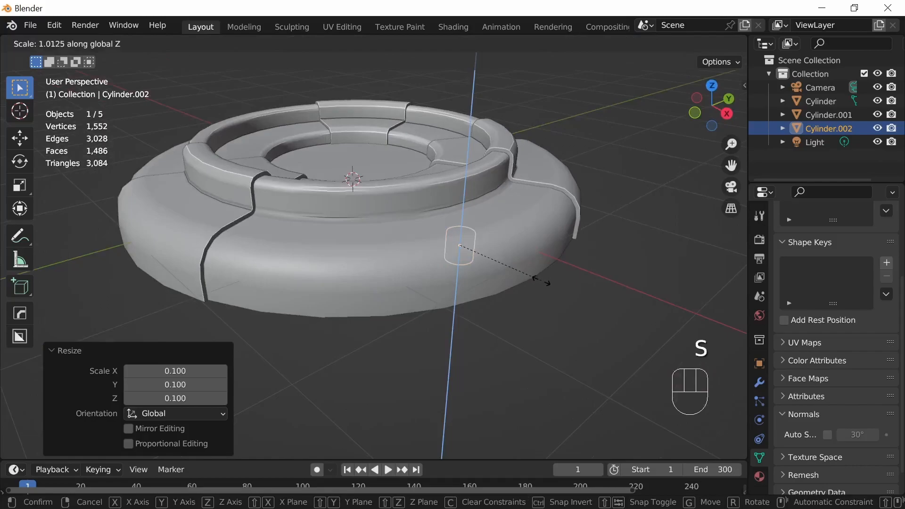
left_click(640, 362, "ctrl")
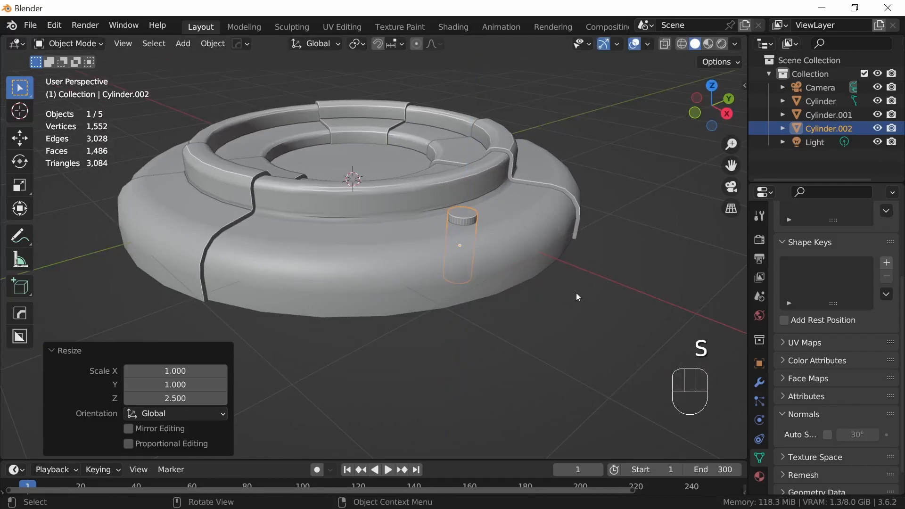
Step: Raise the small cylinder about 0.21 m and reposition it over the outer rim, about -0.54 m in X and -0.93 m in Y
key("g")
key("z")
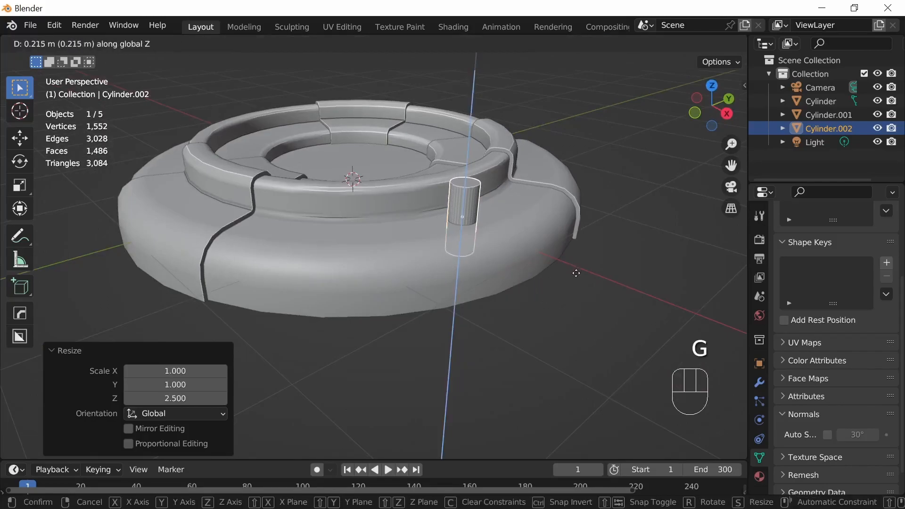
left_click(578, 281)
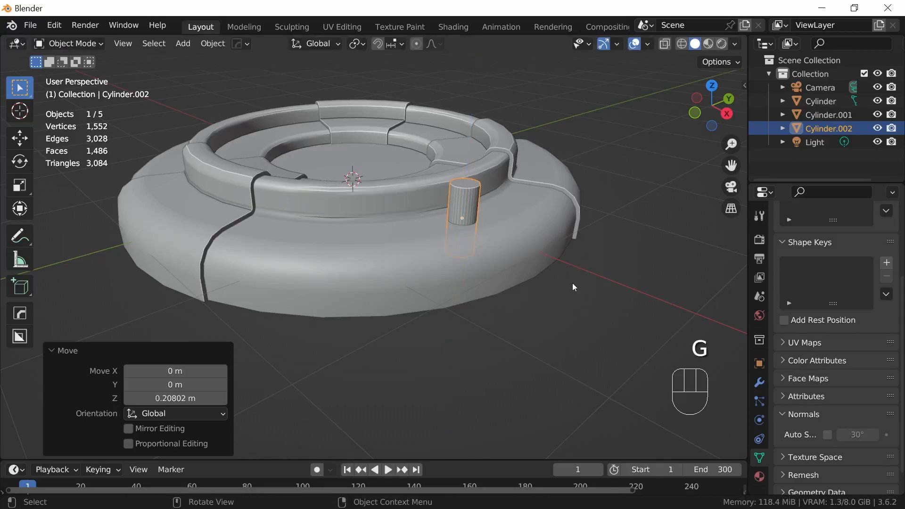
key("KP_7")
key("g")
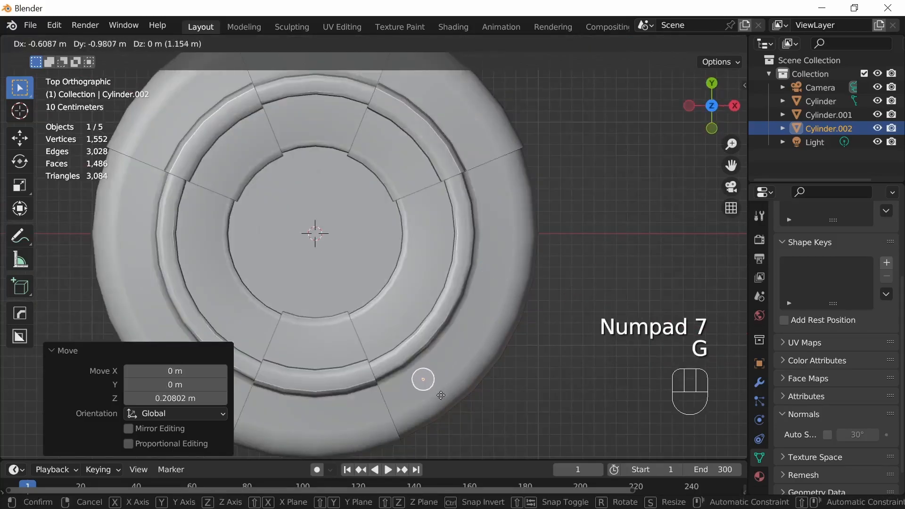
left_click(453, 386)
Step: Shade the small cylinder smooth and turn on its Auto Smooth at 30°
middle_click_drag(460, 384, 389, 193)
right_click(395, 201)
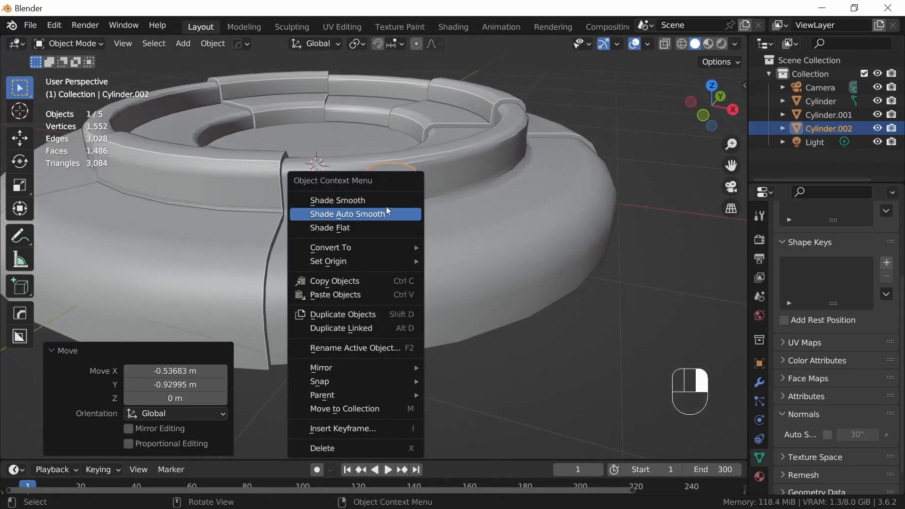
left_click(349, 185)
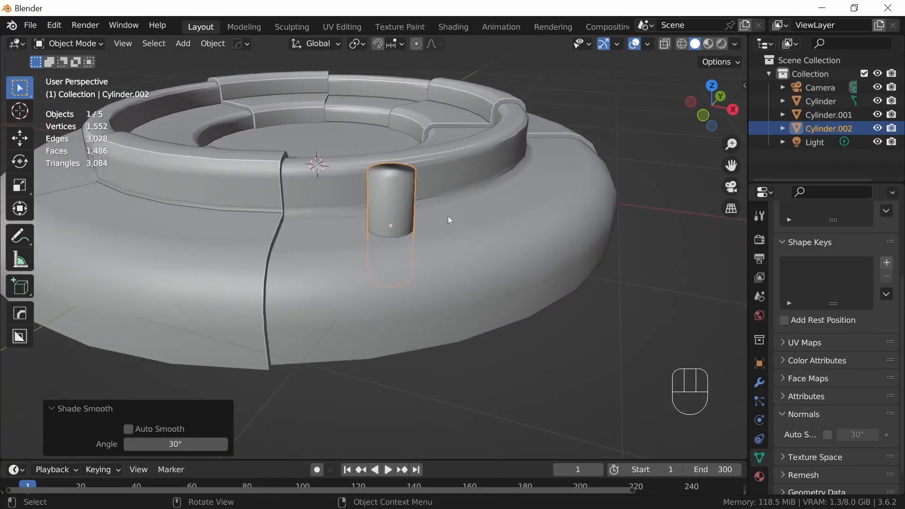
left_click(827, 434)
mouse_move(614, 331)
middle_mouse_down()
mouse_move(475, 307)
mouse_move(479, 294)
middle_mouse_up()
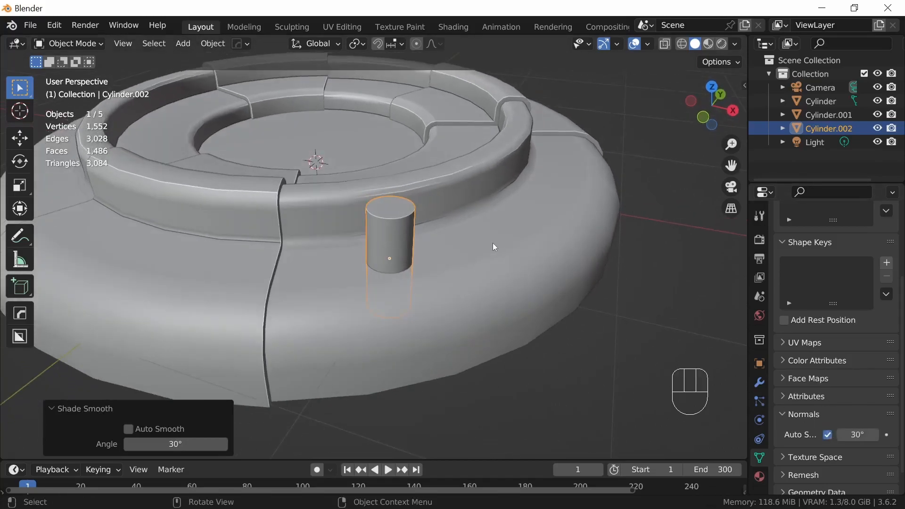
Step: Add a Boolean Difference modifier to the base cylinder, using the small cylinder as the cutting object
left_click(470, 281)
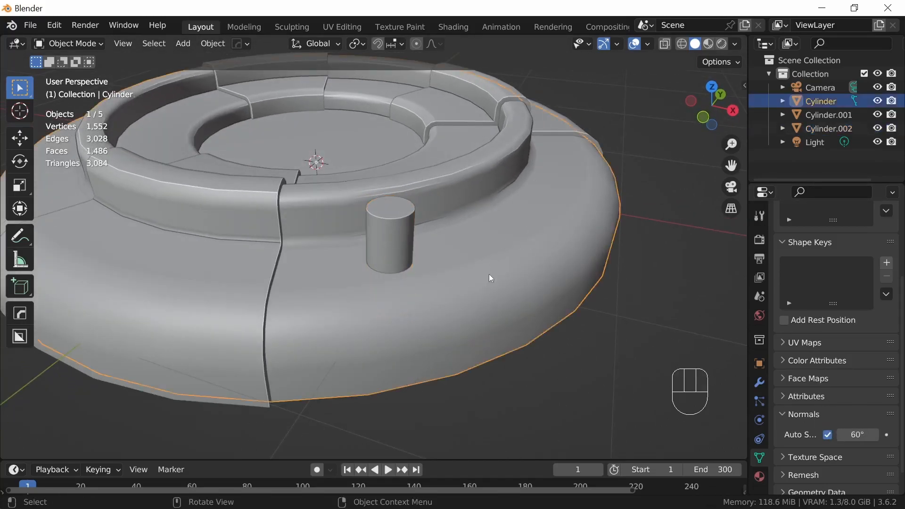
left_click(759, 382)
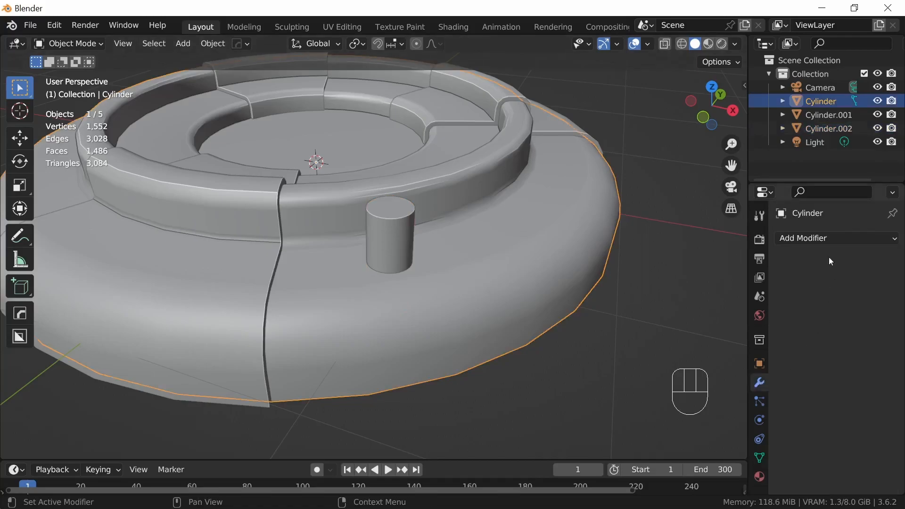
left_click(824, 239)
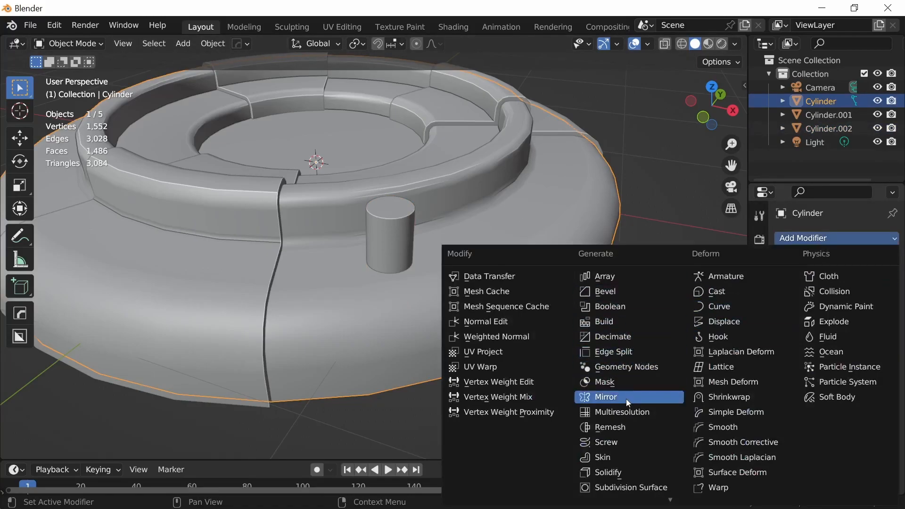
left_click(627, 306)
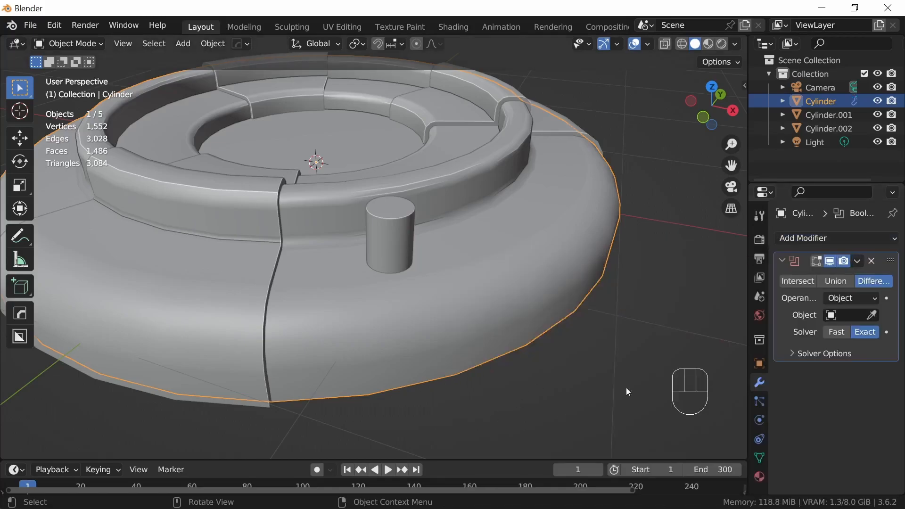
left_click(872, 316)
left_click(414, 251)
Step: Hide the small cutting cylinder, examine the hole in the outer rim, and reselect the base cylinder
left_click(401, 235)
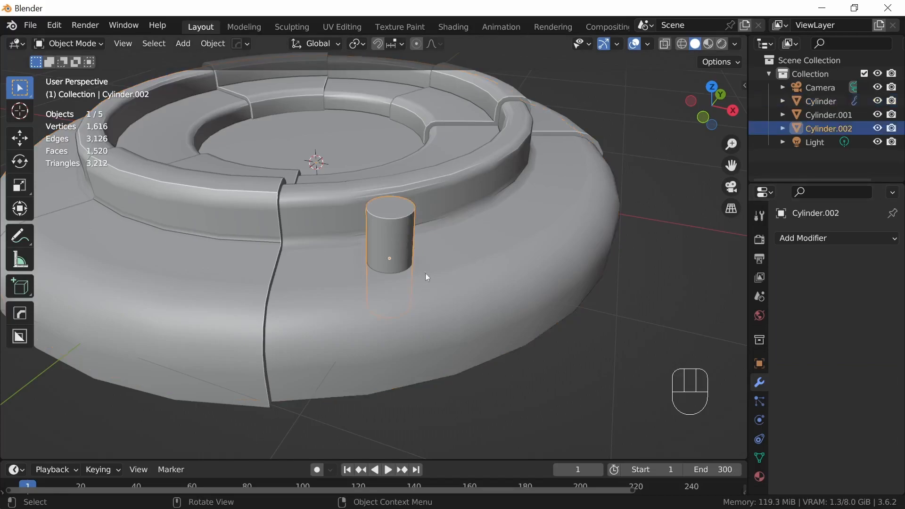
left_click(878, 129)
middle_click_drag(448, 323, 397, 329)
left_click(485, 340)
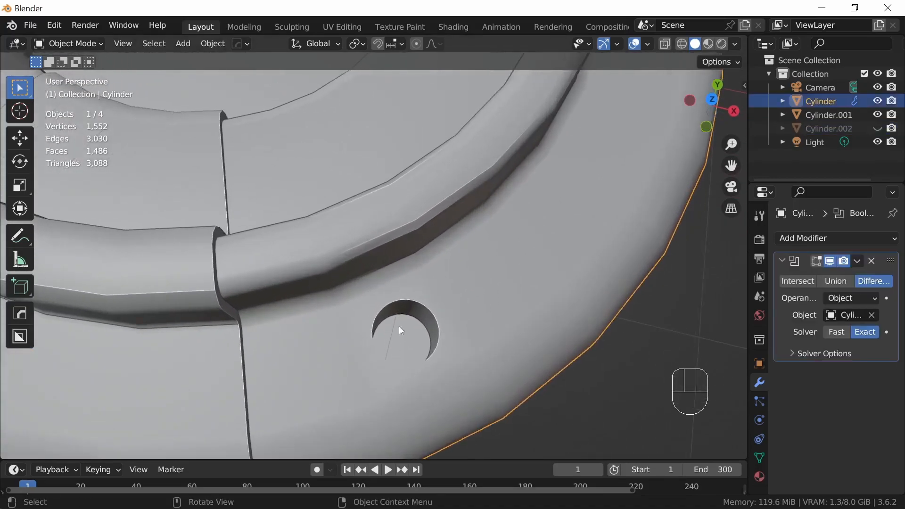
Step: Compare the Fast and Exact solvers of the base's Boolean modifier, with the solver options shown, and choose Fast
left_click(837, 331)
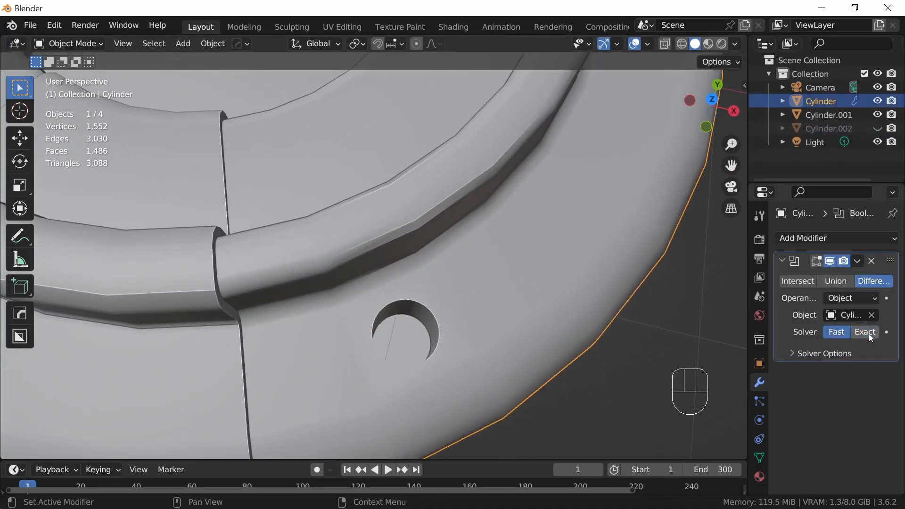
left_click(864, 334)
left_click(837, 332)
left_click(797, 353)
left_click(867, 333)
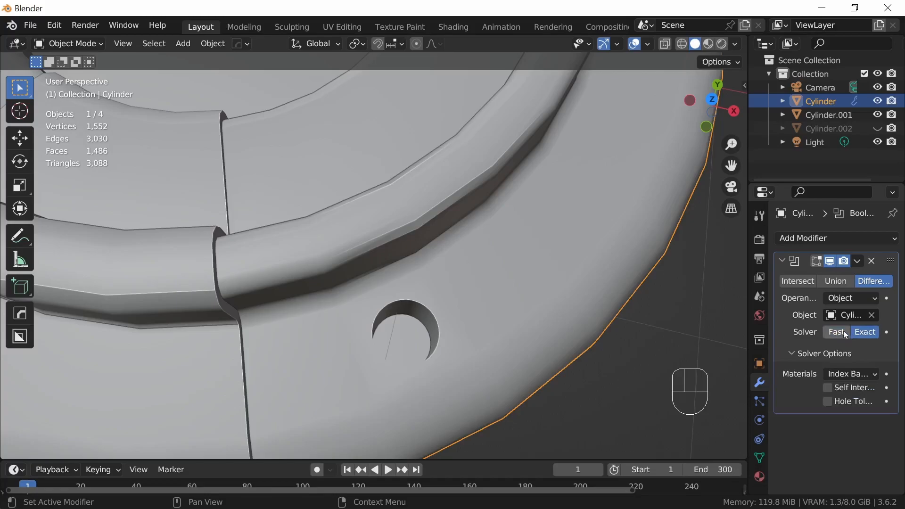
left_click(838, 333)
middle_click_drag(435, 355, 493, 369)
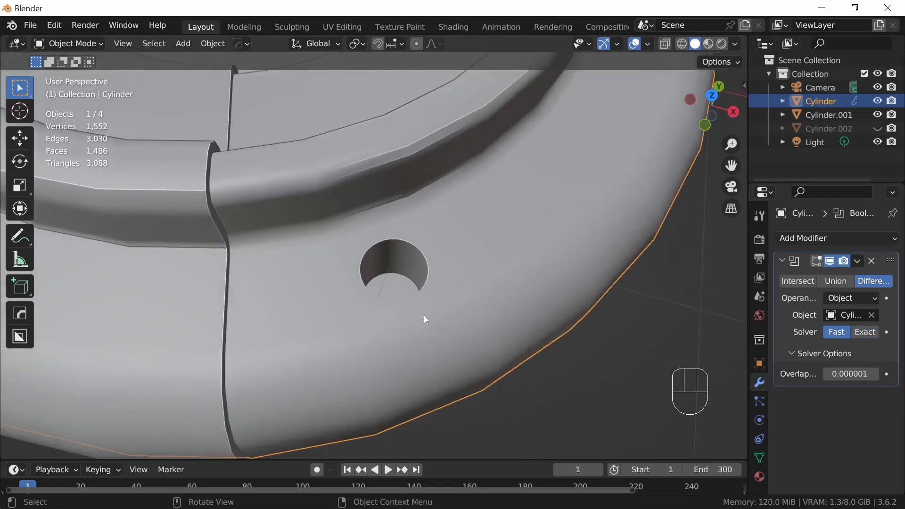
middle_click_drag(487, 343, 508, 315, "ctrl")
middle_click_drag(492, 268, 484, 287, "shift")
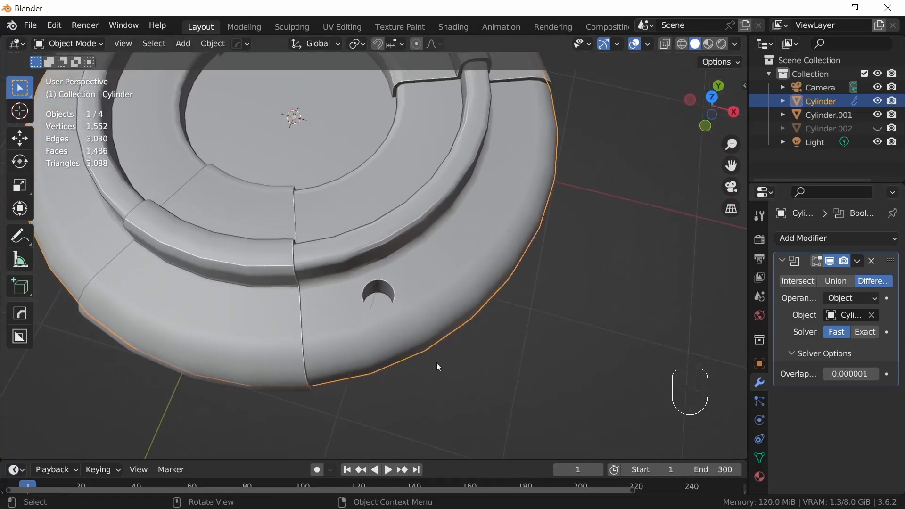
Step: Remove the Boolean modifier from the base cylinder, unhide the small cutting cylinder and delete it
left_click(872, 261)
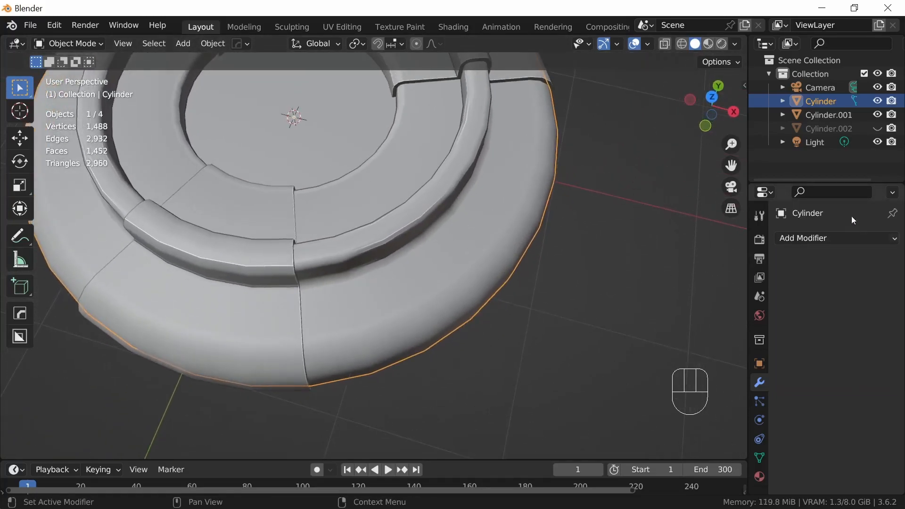
left_click(878, 128)
left_click(383, 288)
middle_click_drag(450, 339, 427, 301)
key("x")
left_click(421, 255)
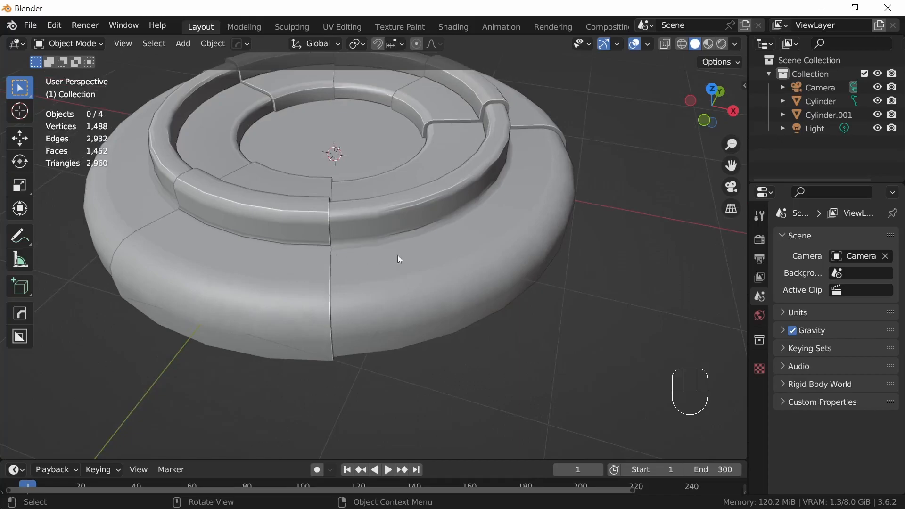
Step: Activate BoxCutter in Cut mode for the base cylinder in top view and set its cutting shape to a circle
left_click(20, 337)
left_click(474, 279)
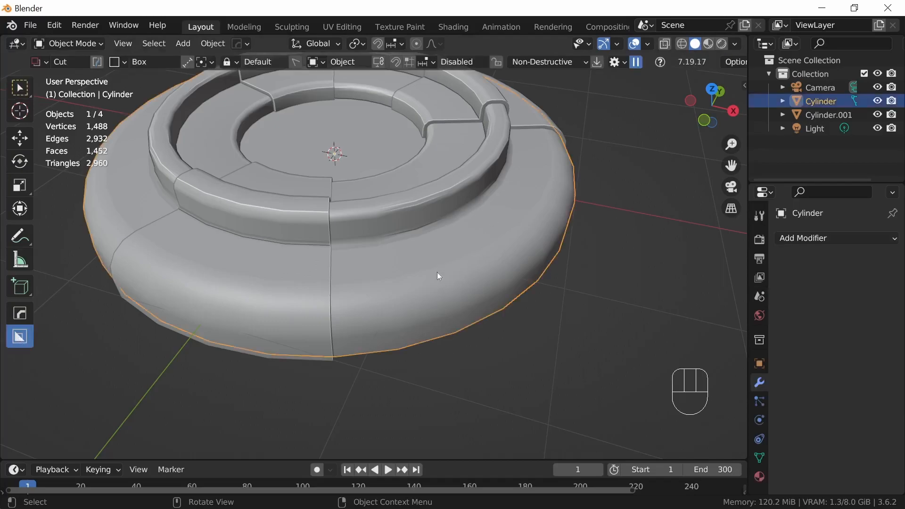
key("KP_7")
middle_click_drag(461, 281, 458, 240, "shift")
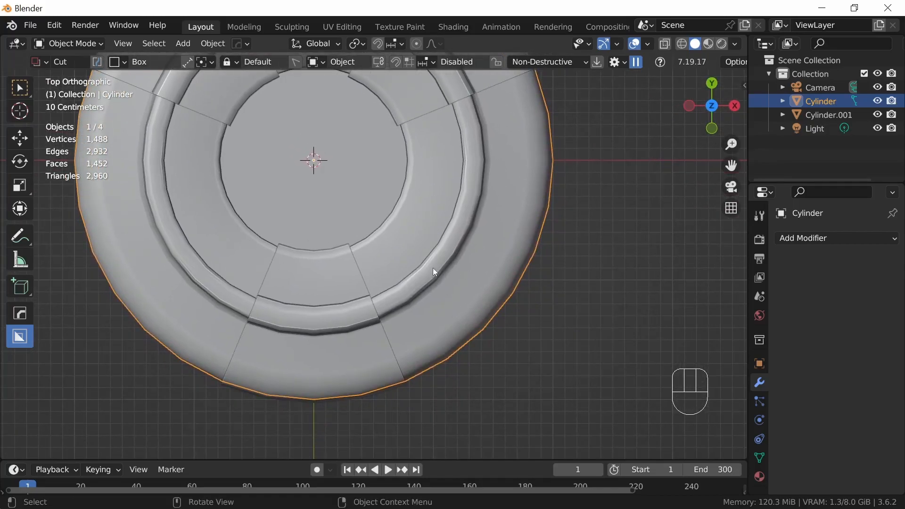
key("d")
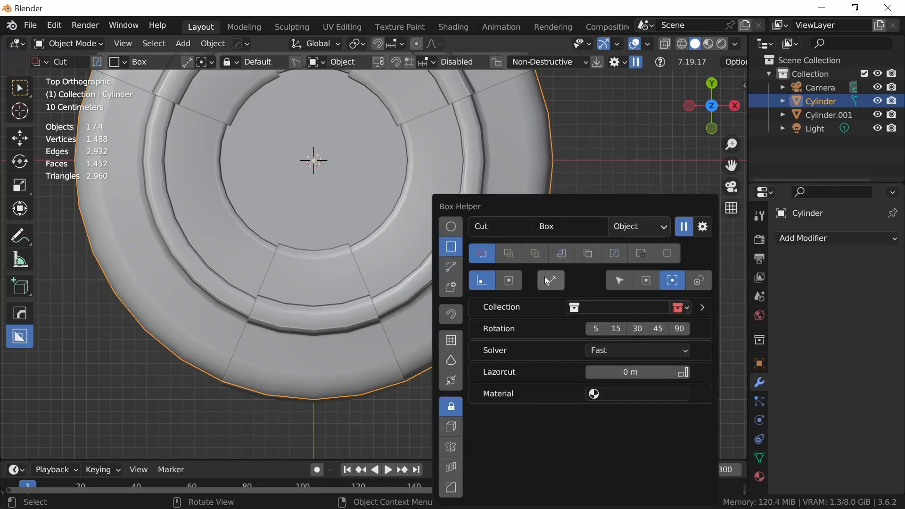
left_click(450, 226)
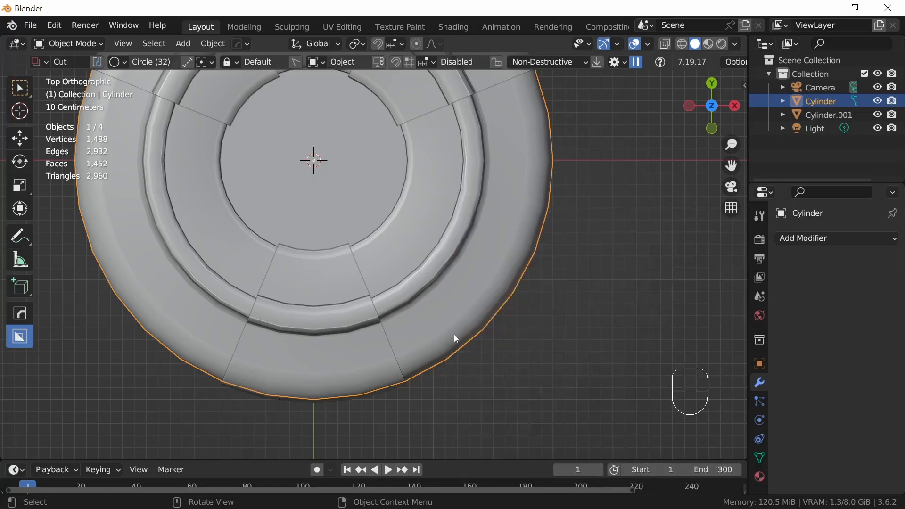
Step: Draw a small circular BoxCutter cut on the outer rim of the base, shift it to mid-rim and extrude it a short depth into the rim
left_click_drag(432, 313, 439, 317)
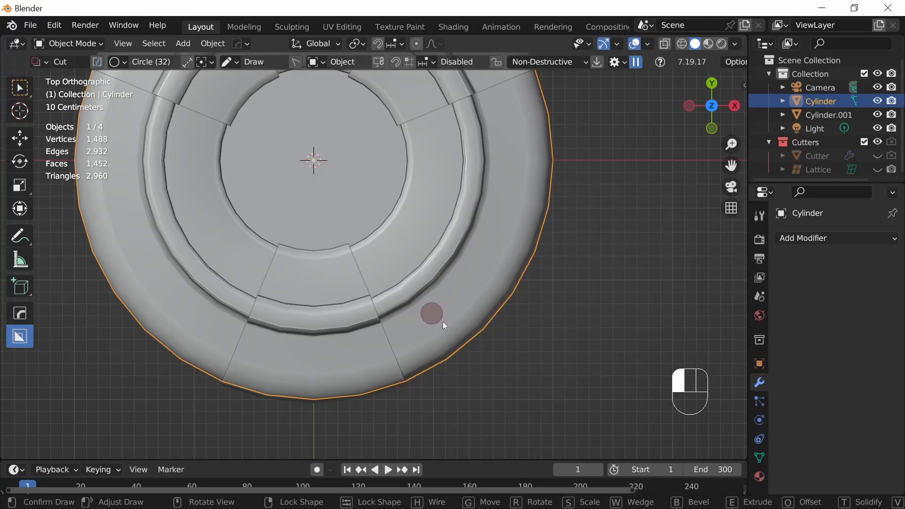
left_click_drag(442, 320, 443, 321)
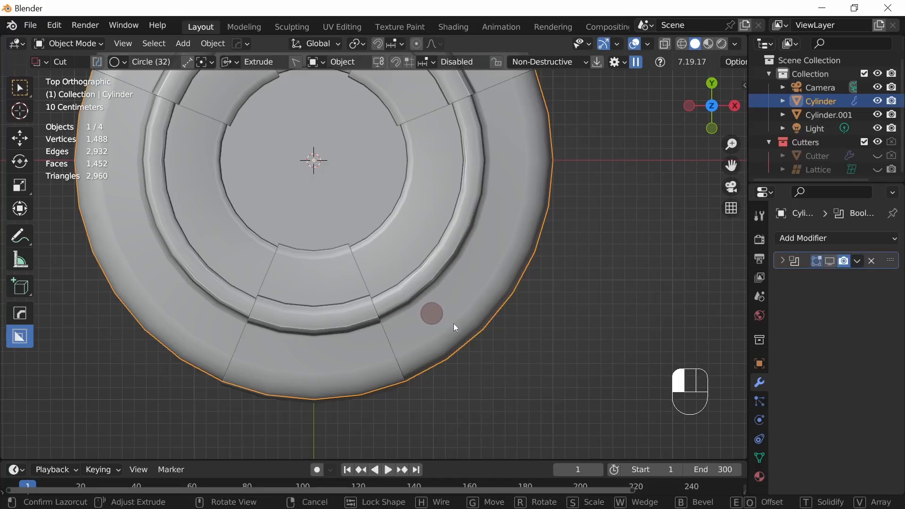
key("g")
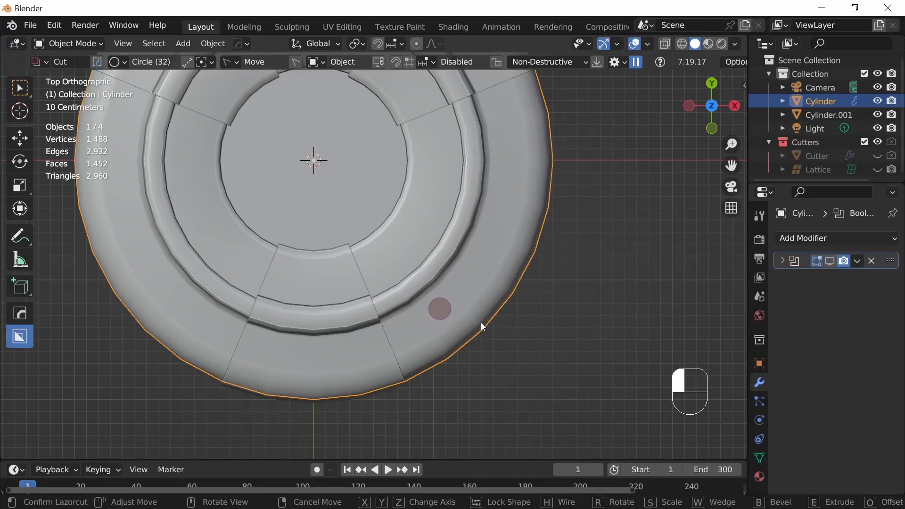
middle_click_drag(515, 352, 507, 253)
key("e")
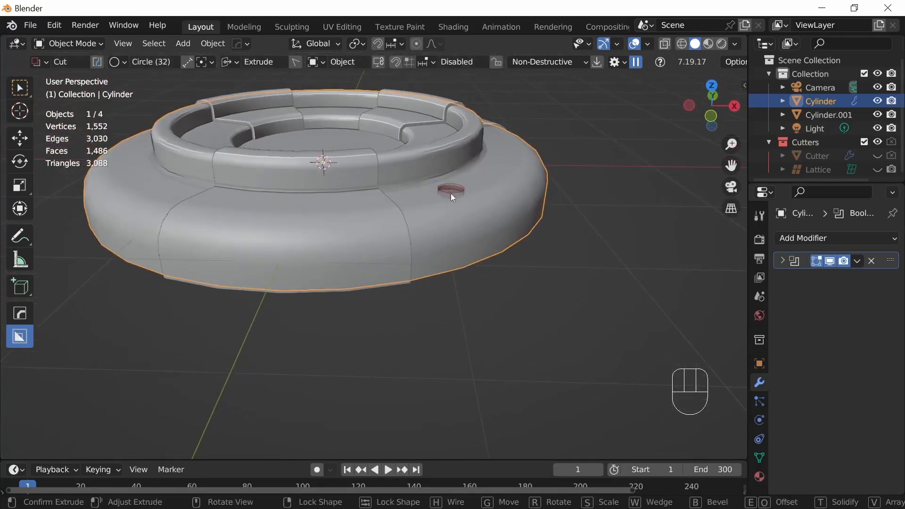
middle_click_drag(450, 209, 481, 297)
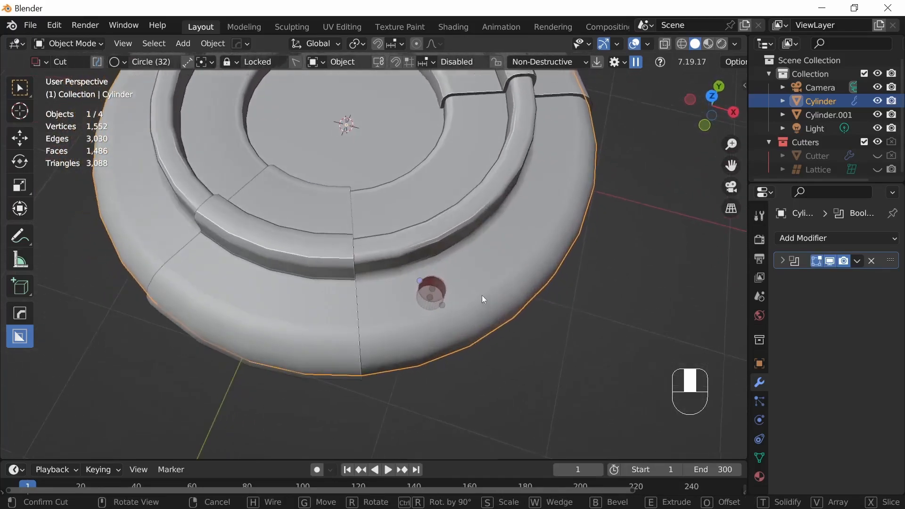
Step: Bevel the bottom edge of the circular cutter and commit the cut into the outer rim
middle_click_drag(549, 381, 561, 323, "ctrl")
middle_click_drag(678, 384, 478, 316, "shift")
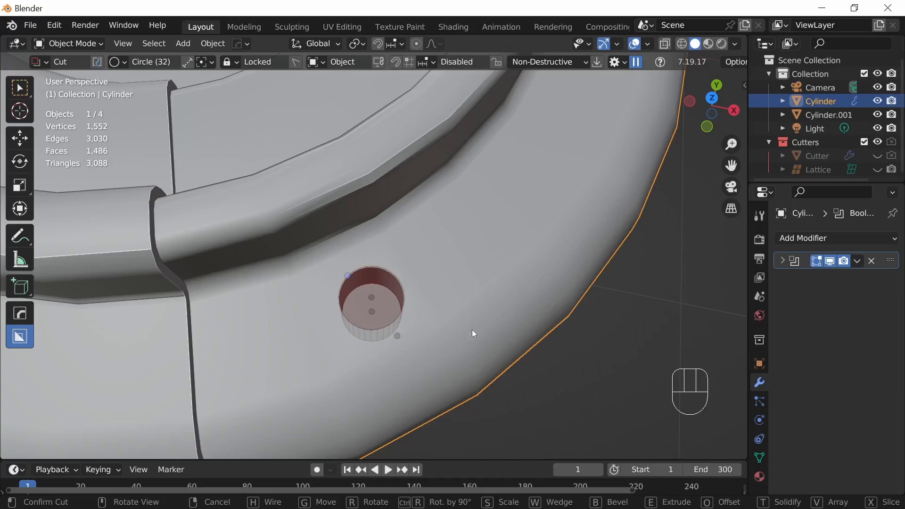
key("b")
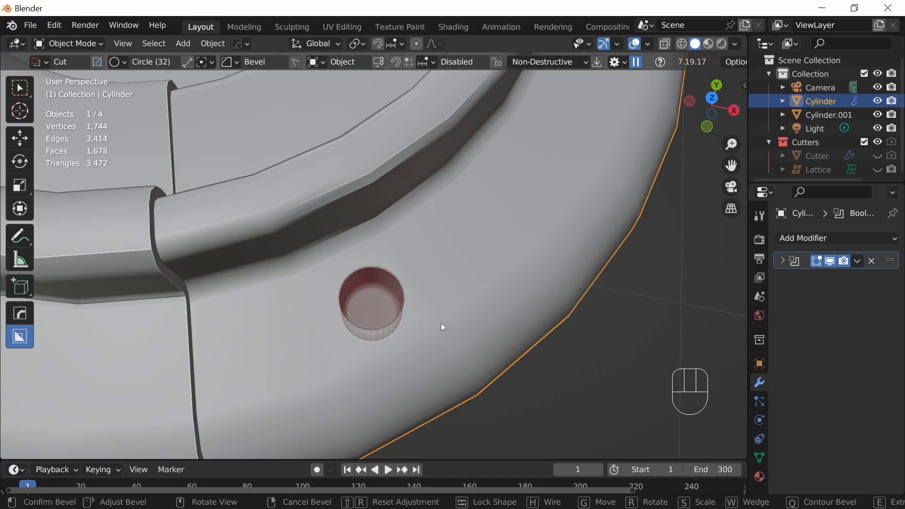
left_click(473, 335)
middle_click_drag(481, 338, 492, 307)
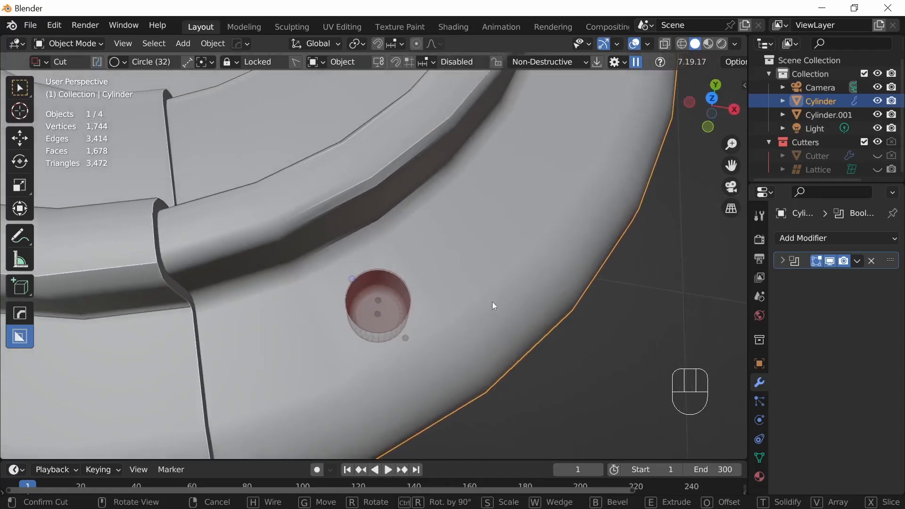
left_click(497, 300)
Step: Unhide the circular cutter and, in top view, place a duplicate about 0.54 m along X and 1.53 m along Y on the same rim section
key("KP_7")
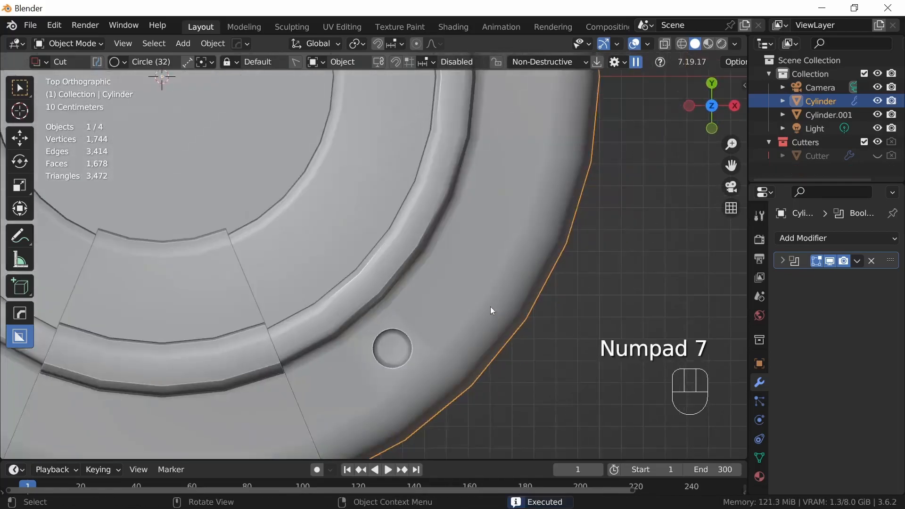
middle_click_drag(506, 302, 504, 337, "ctrl")
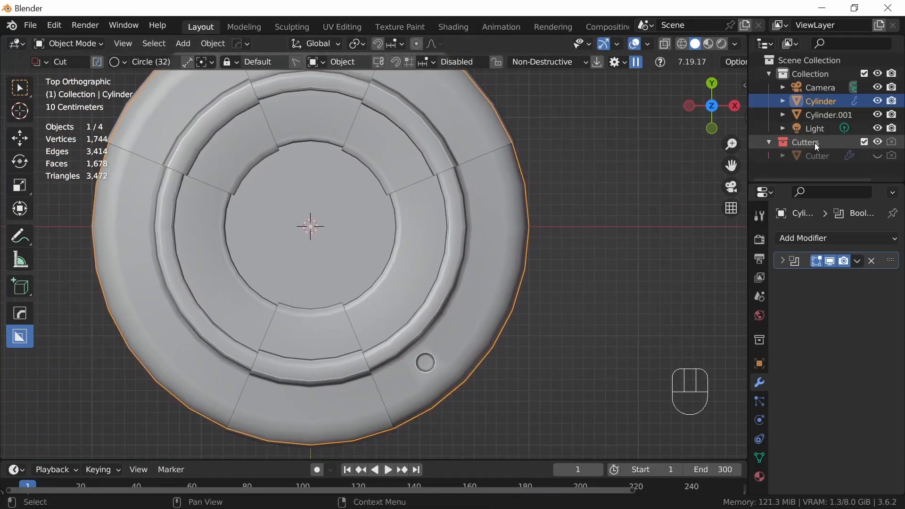
left_click(877, 155)
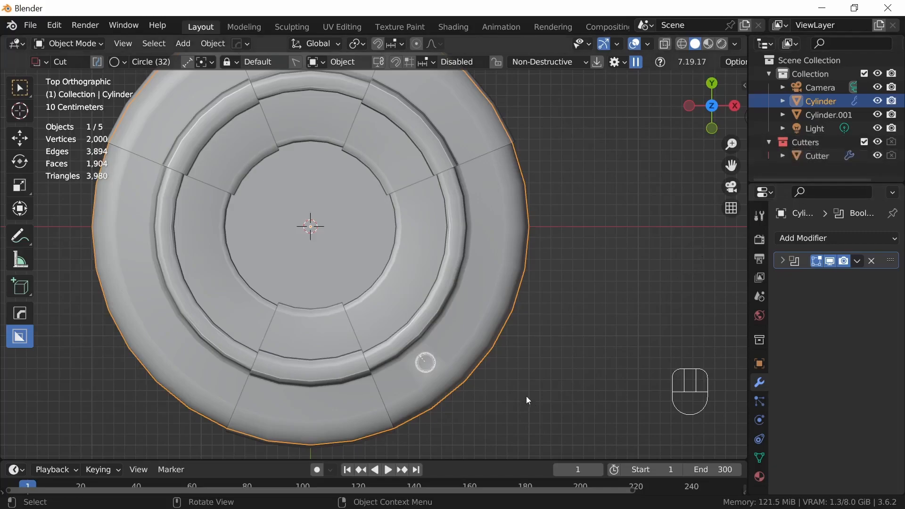
left_click(429, 355)
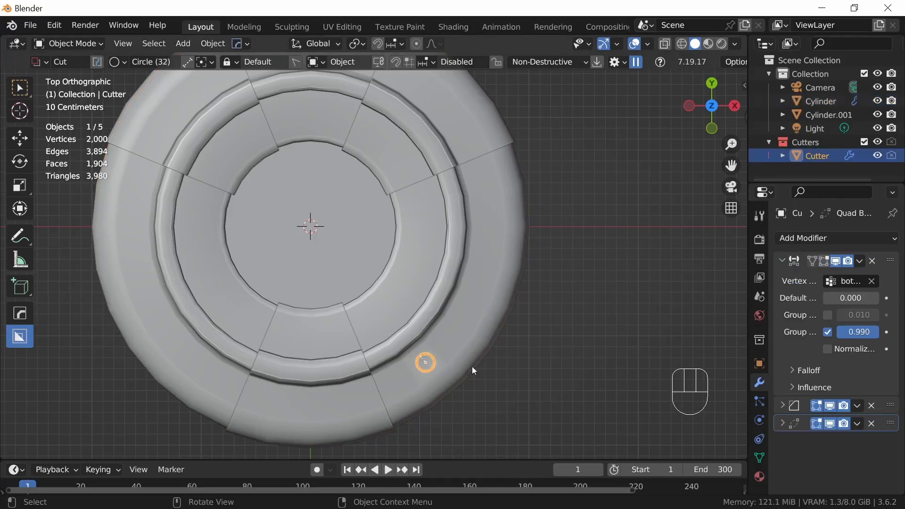
key("shift")
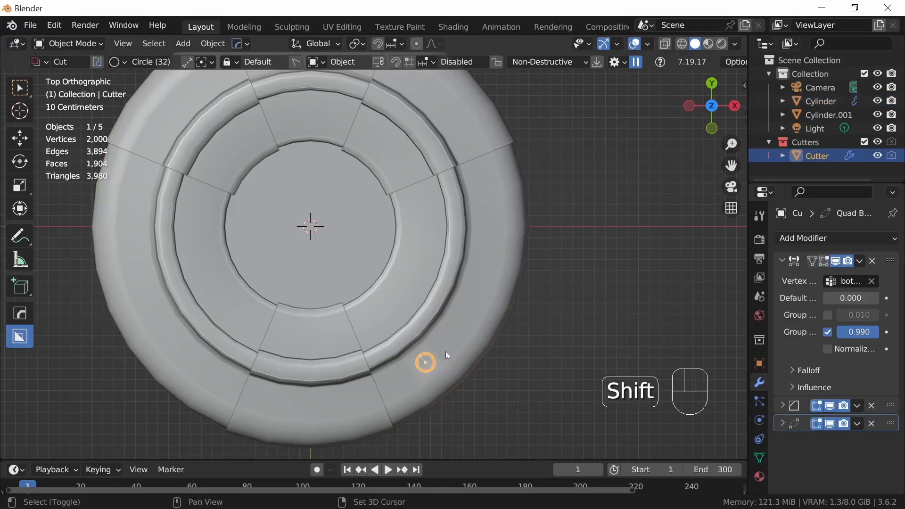
key("shift+d")
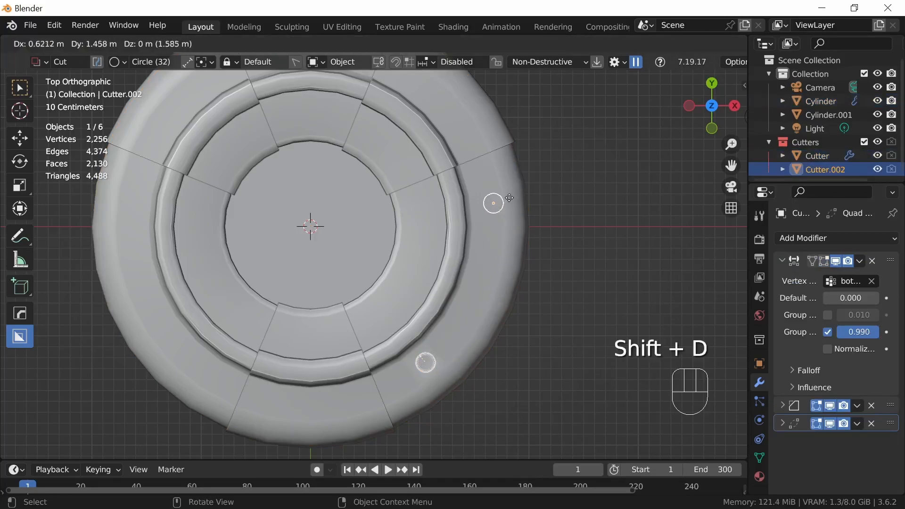
left_click(500, 190)
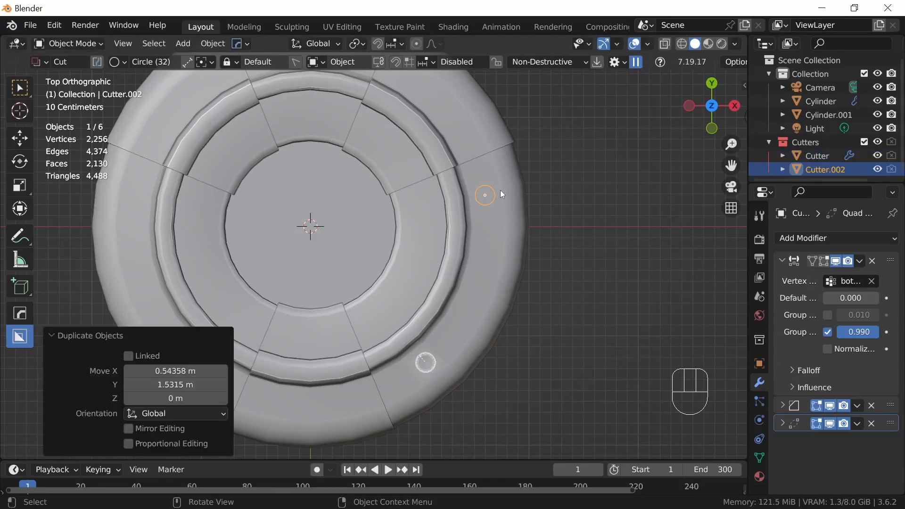
Step: Place two more cutter duplicates along the rim, offset about -0.48 m and -0.53 m in Y, and nudge the first about 0.05 m for even spacing
key("shift+d")
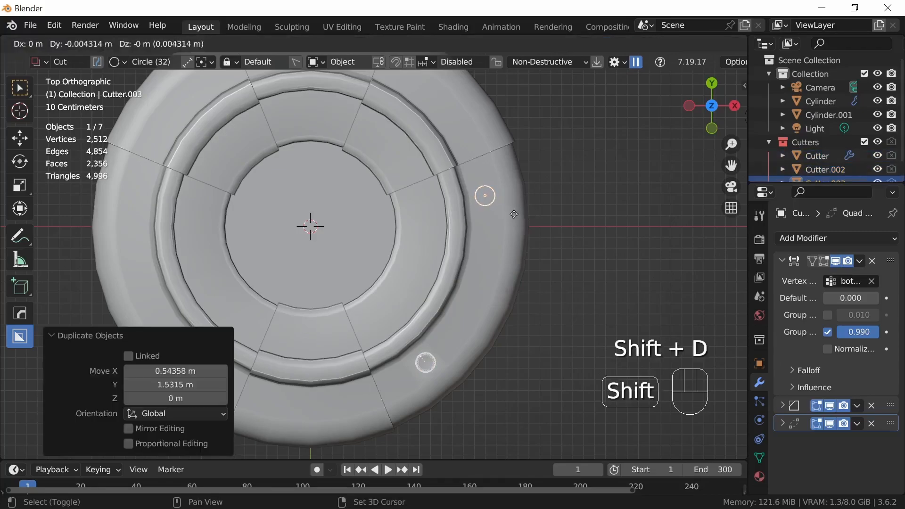
left_click(513, 266)
key("shift+d")
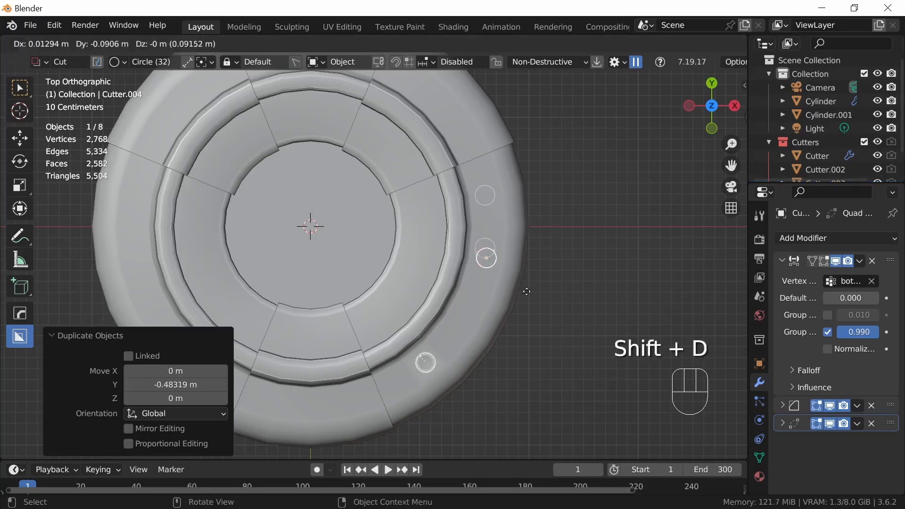
left_click(508, 330)
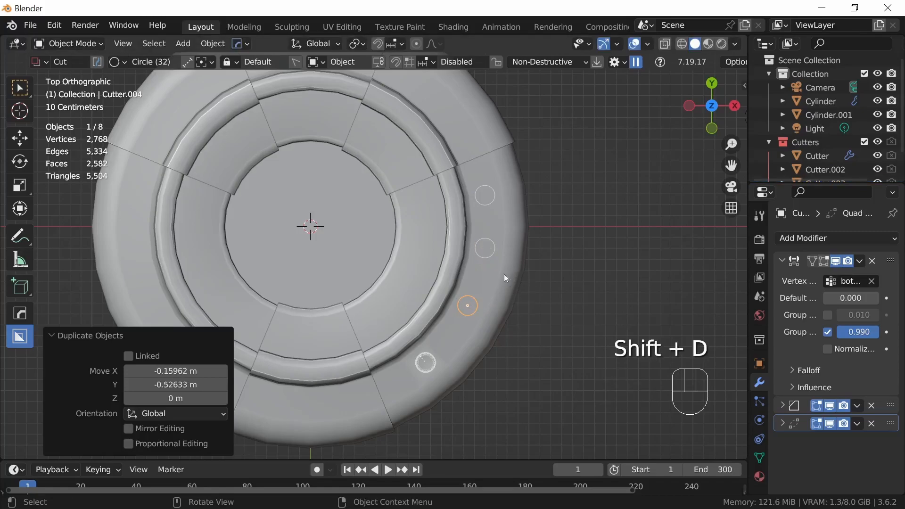
left_click(484, 256)
key("g")
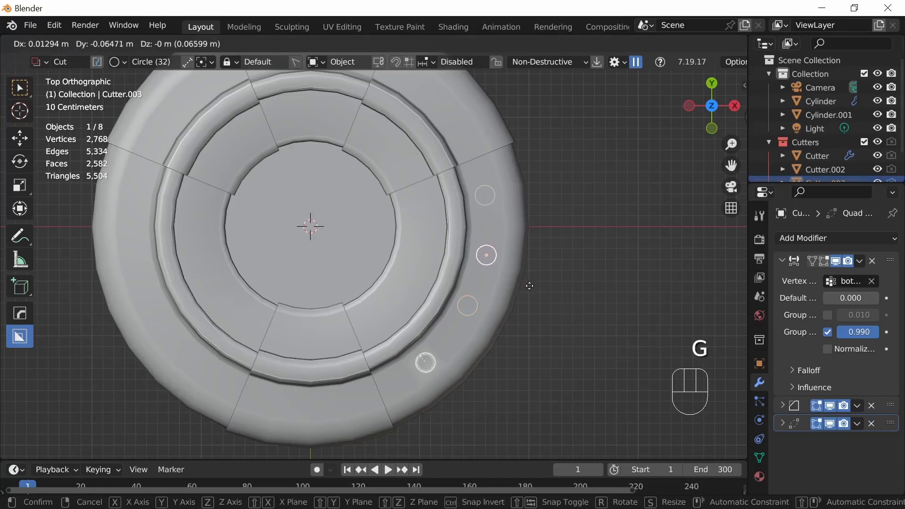
left_click(533, 279)
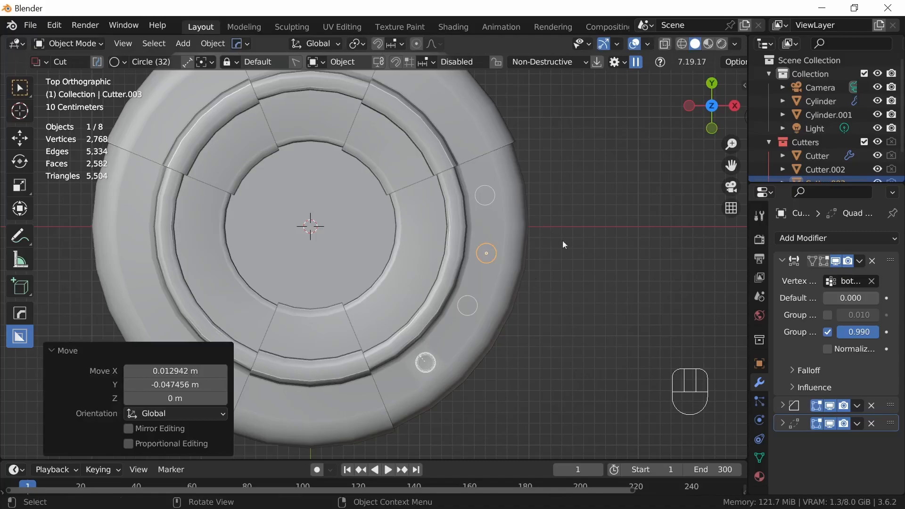
Step: Subtract two of the duplicated cutters, the middle one and the end one, from the base cylinder with Hard Ops Difference Booleans
middle_click_drag(595, 290, 503, 250)
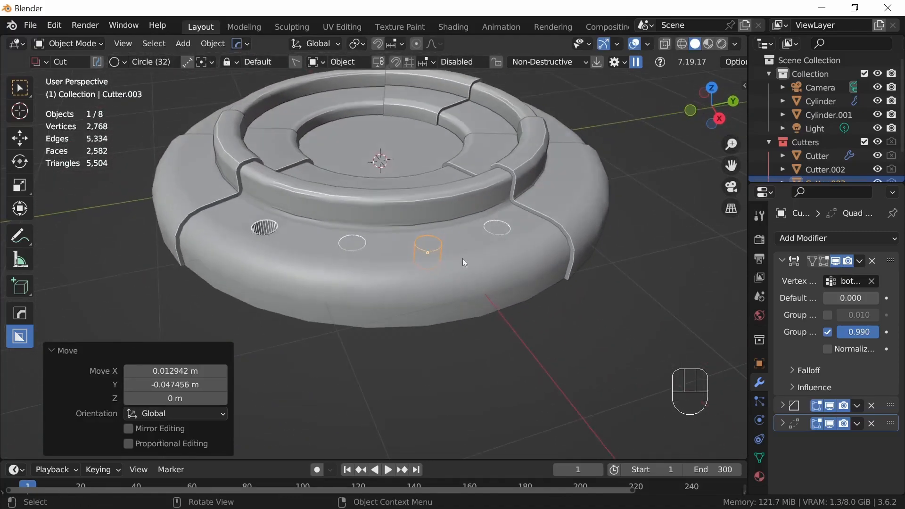
left_click(476, 273, "shift")
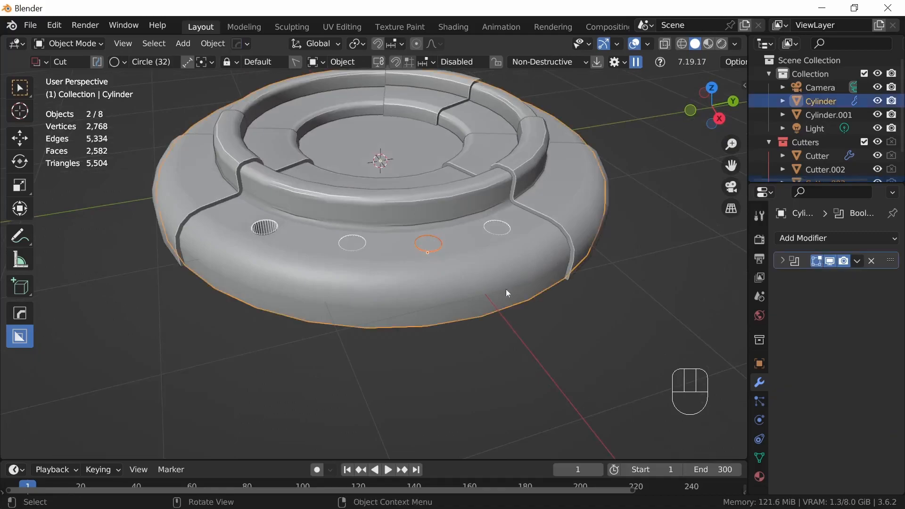
key("q")
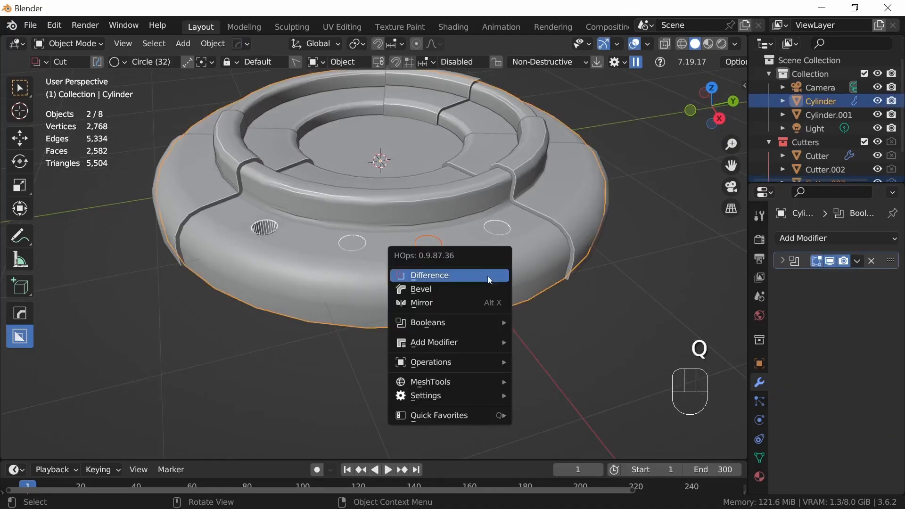
left_click(488, 275)
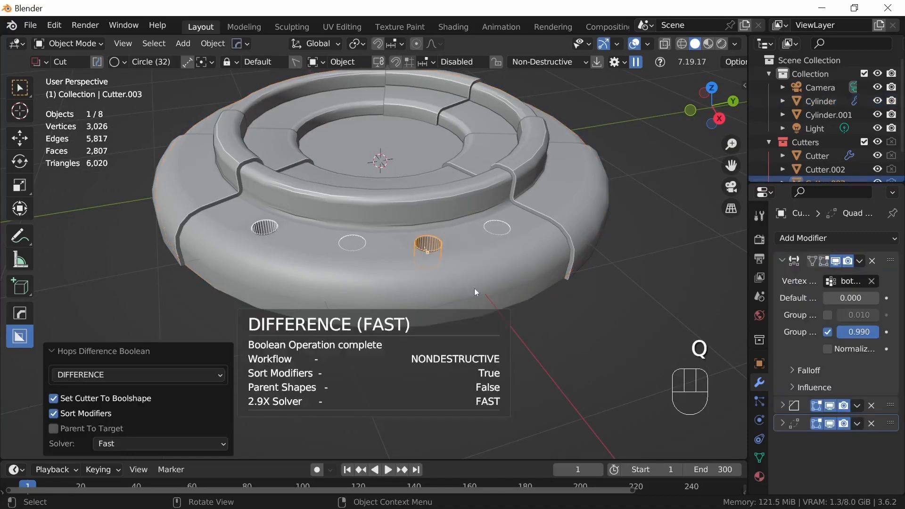
left_click(508, 226)
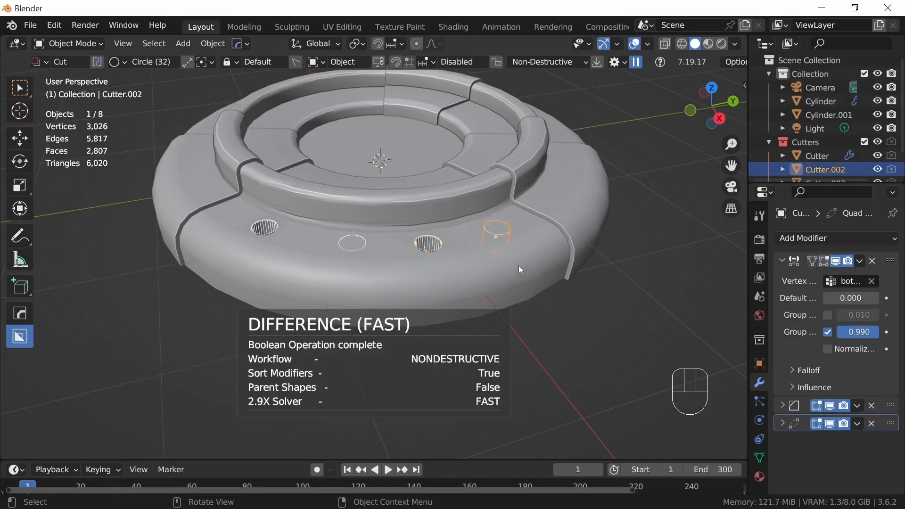
left_click(534, 260, "shift")
key("q")
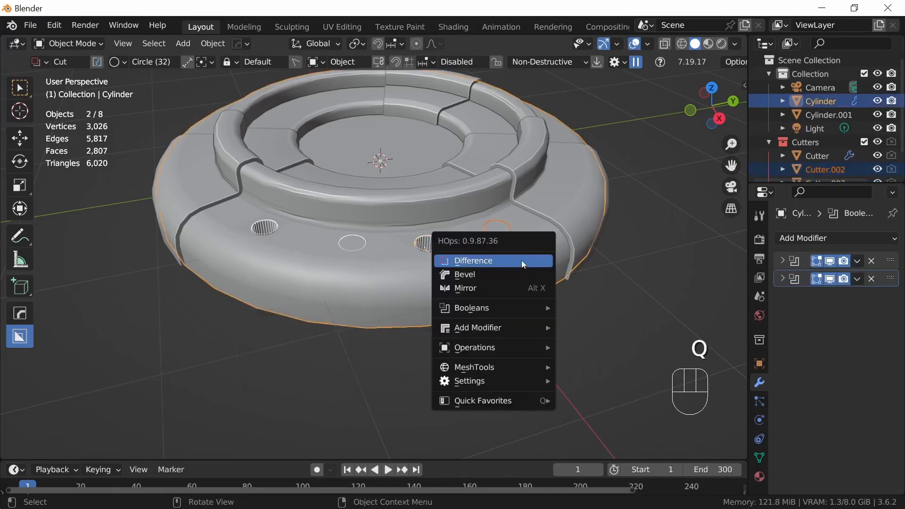
left_click(521, 260)
Step: Subtract the remaining duplicated cutter, next to the original hole, from the base cylinder with a Hard Ops Difference Boolean
left_click(364, 249)
left_click(358, 253, "shift")
left_click(419, 277, "shift")
key("q")
left_click(436, 297)
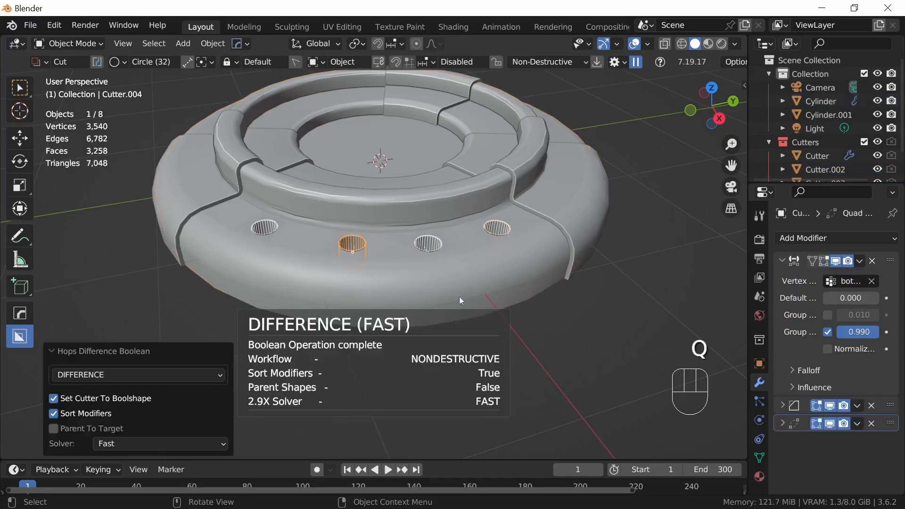
Step: Hide the Cutters collection and examine the four holes in the rim section
middle_click_drag(504, 318, 538, 301)
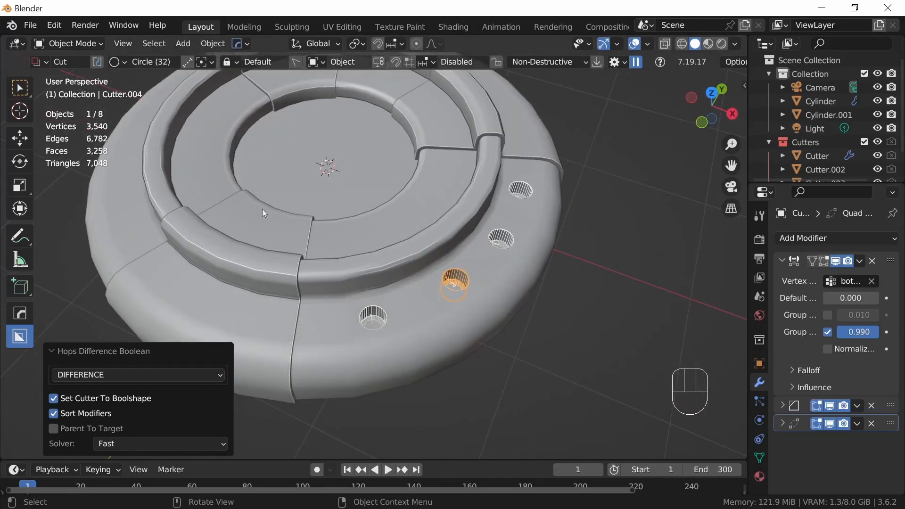
middle_click_drag(555, 304, 521, 253)
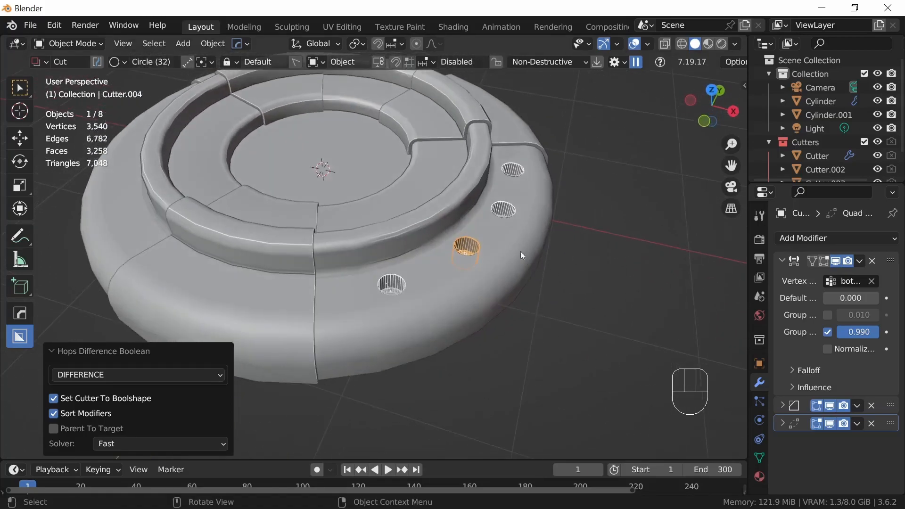
left_click(877, 142)
middle_click_drag(604, 227, 505, 306)
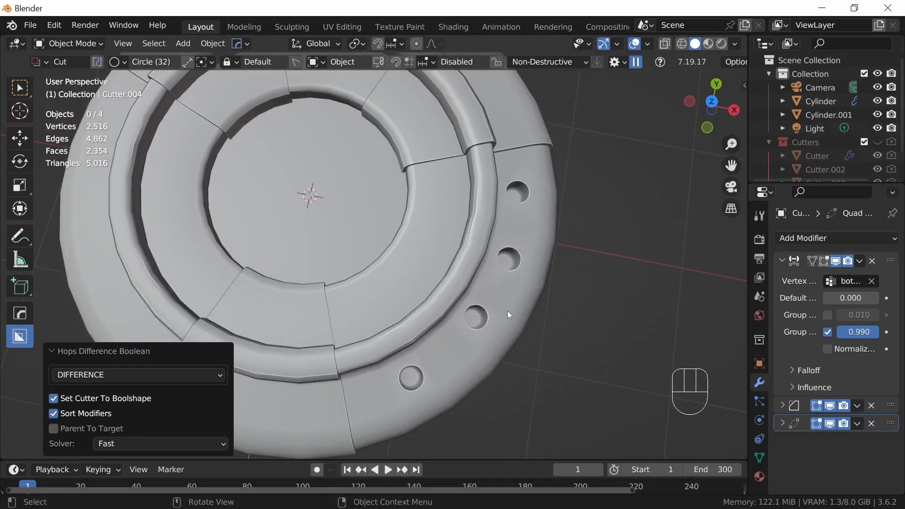
Step: Try mirroring the base cylinder's rim holes with a Mirror modifier on the X axis with X Bisect, and remove the modifier
key("KP_7")
left_click(423, 270)
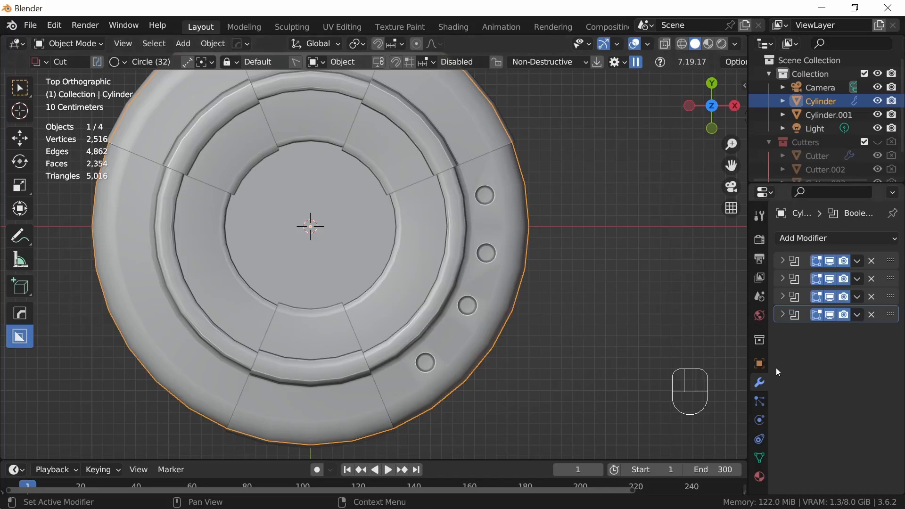
left_click(800, 240)
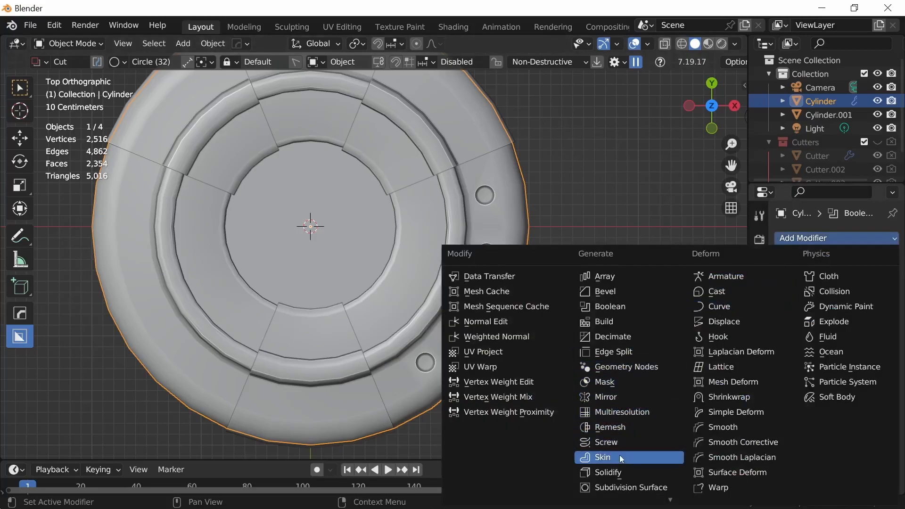
left_click(620, 396)
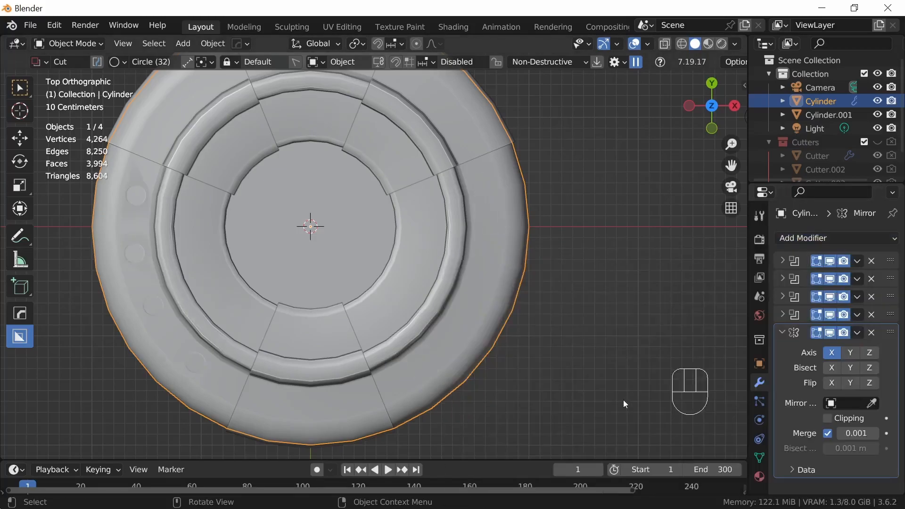
left_click(832, 368)
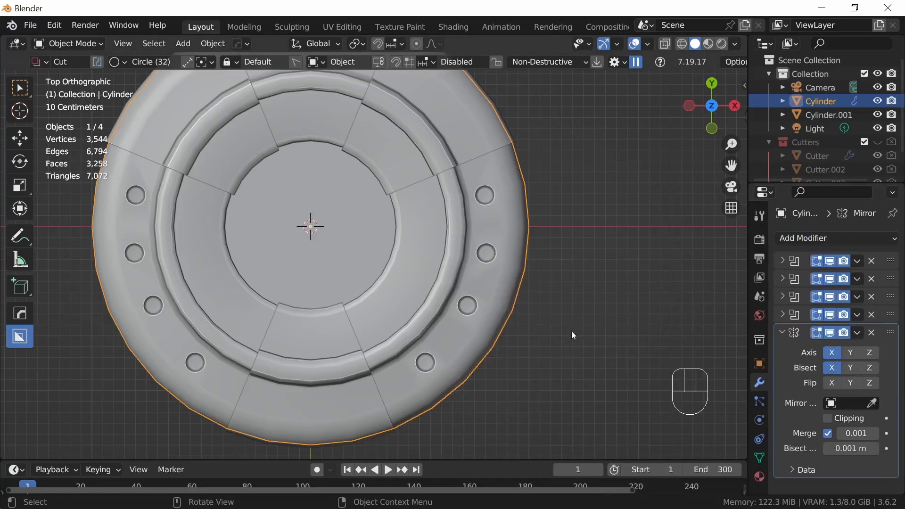
left_click(872, 332)
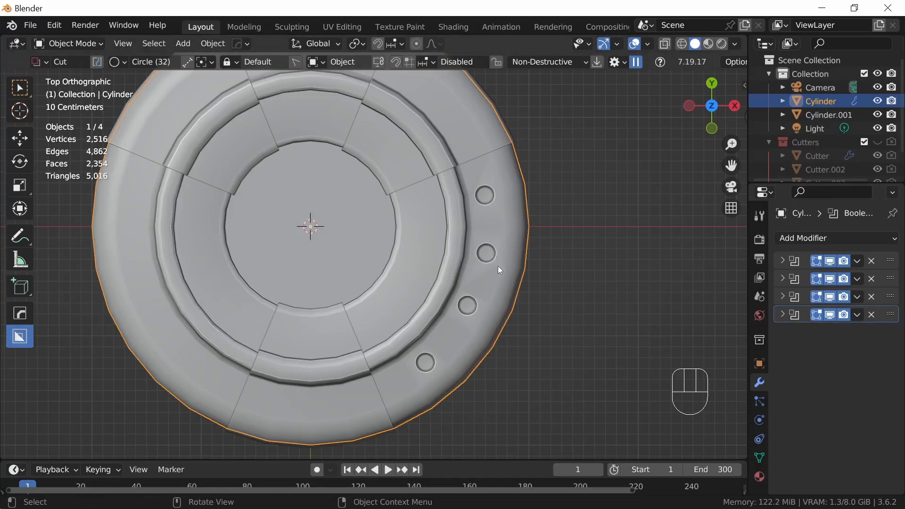
Step: Mirror the base cylinder's four rim holes to the opposite side with a Hard Ops Mirror modifier on the X axis with X Bisect
key("q")
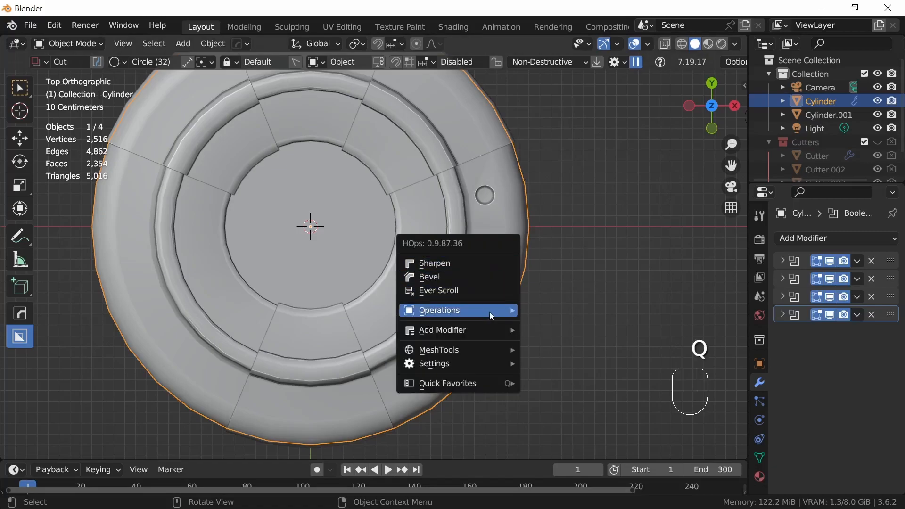
mouse_move(489, 312)
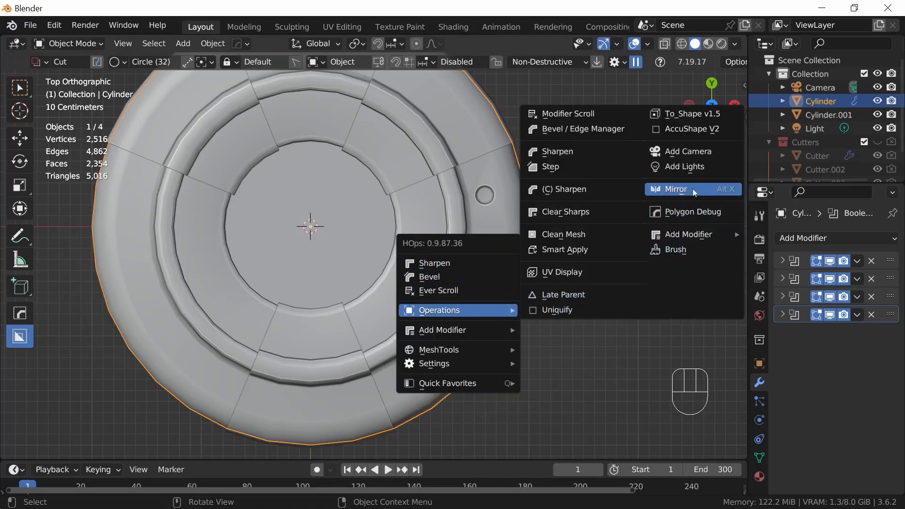
mouse_move(471, 332)
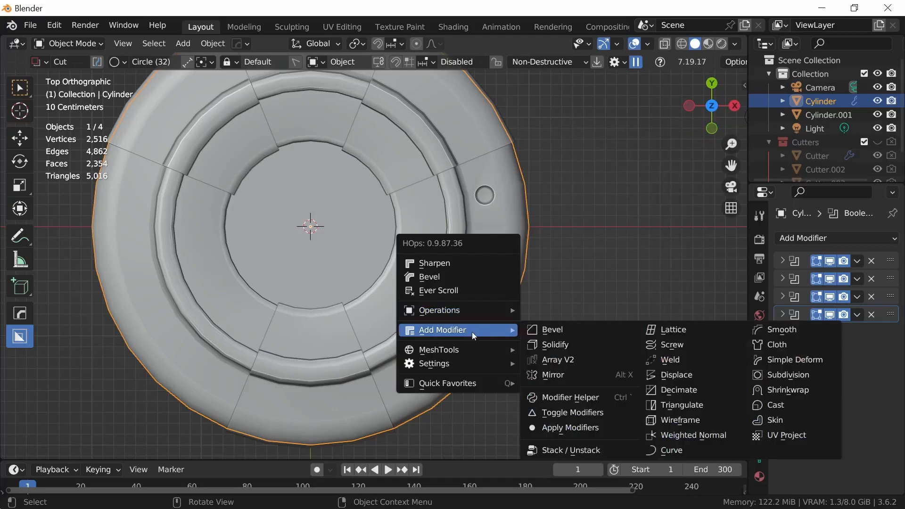
left_click(576, 375)
key("alt+x")
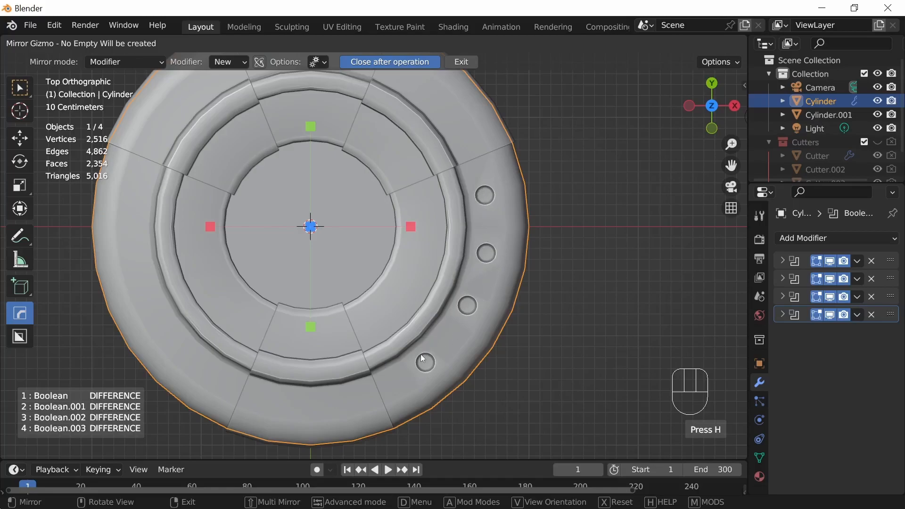
left_click(410, 226)
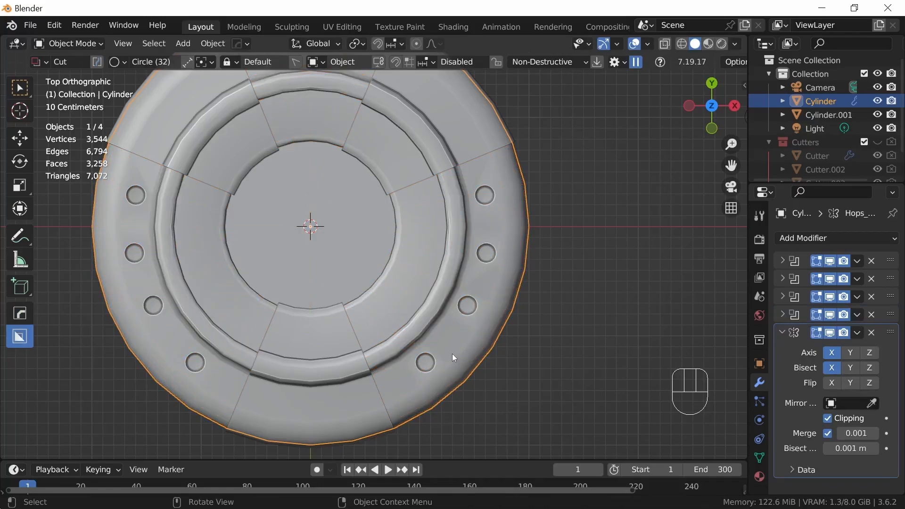
middle_click_drag(451, 354, 466, 285)
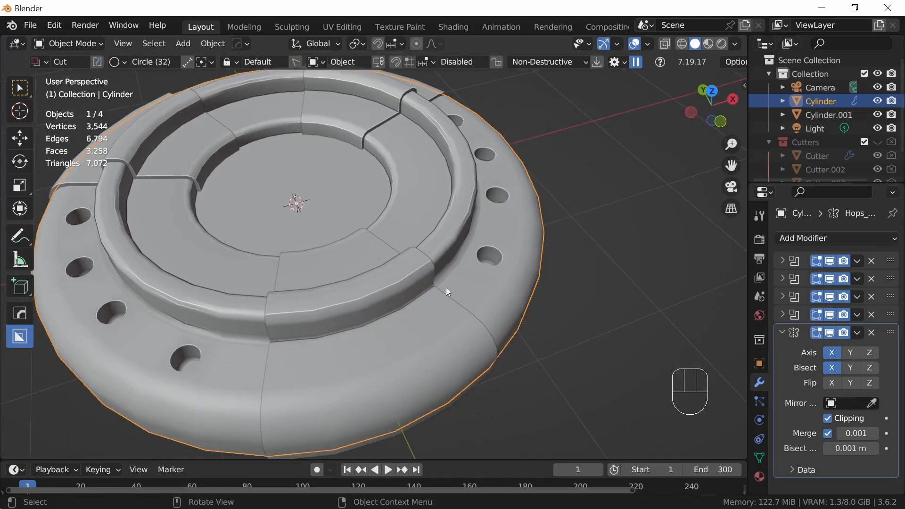
middle_click_drag(513, 256, 460, 289)
middle_click_drag(423, 323, 471, 290, "shift")
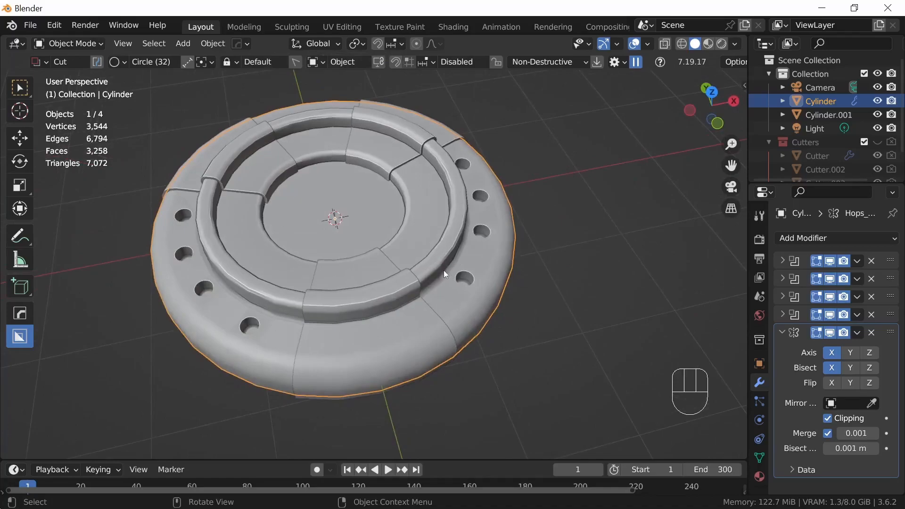
Step: Add a UV sphere with 16 segments at the centre of the base
key("shift+a")
mouse_move(429, 222)
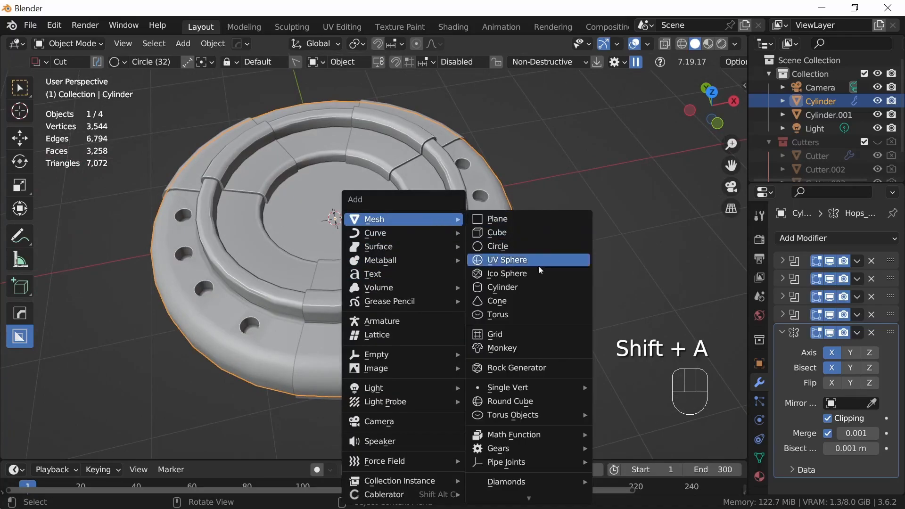
left_click(527, 261)
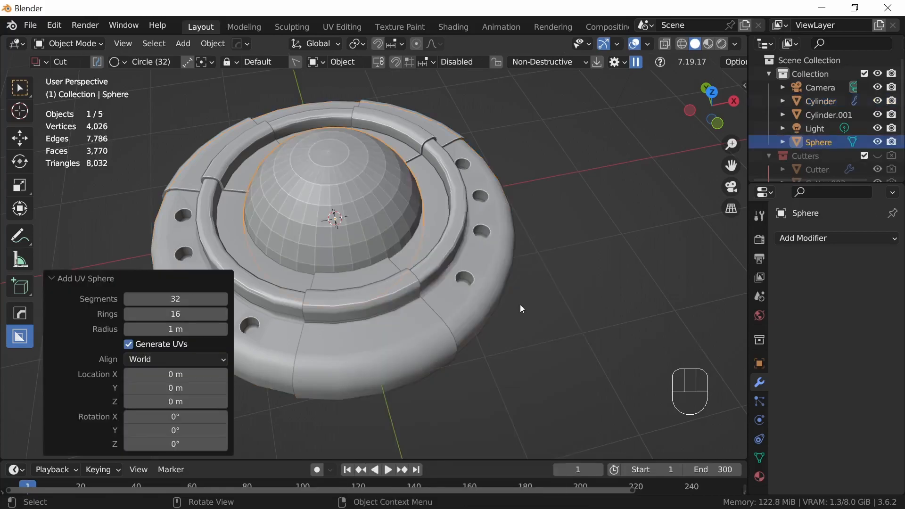
left_click(203, 296)
type("16")
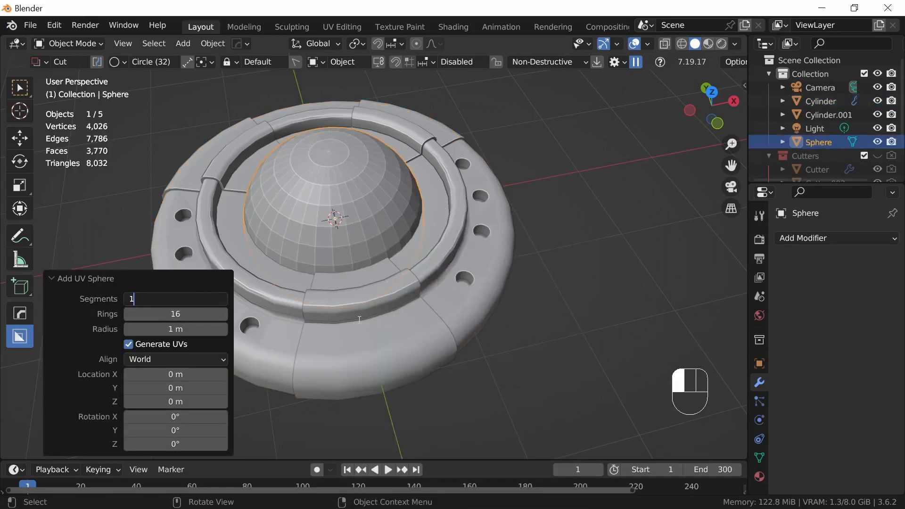
key("Return")
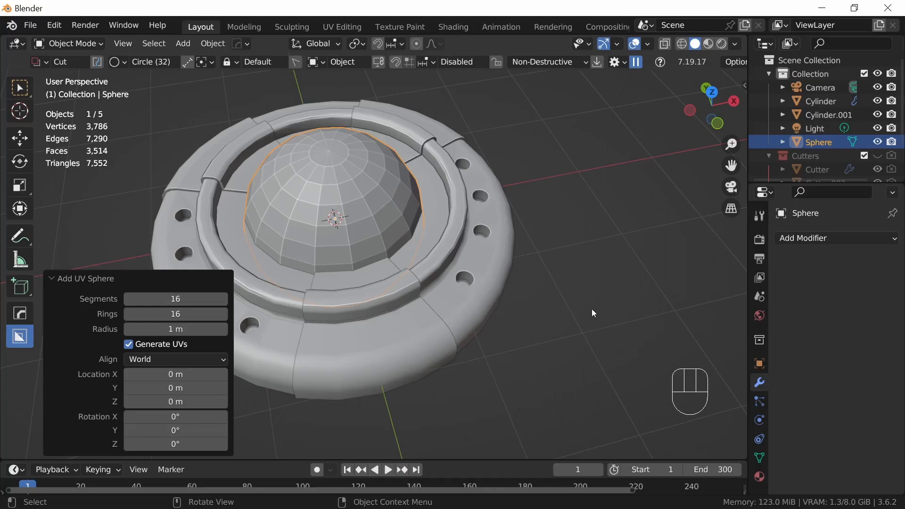
Step: Scale the sphere to 0.1 and move it about -0.36 m in X and -1.29 m in Y onto the raised ring's front panel
key("s")
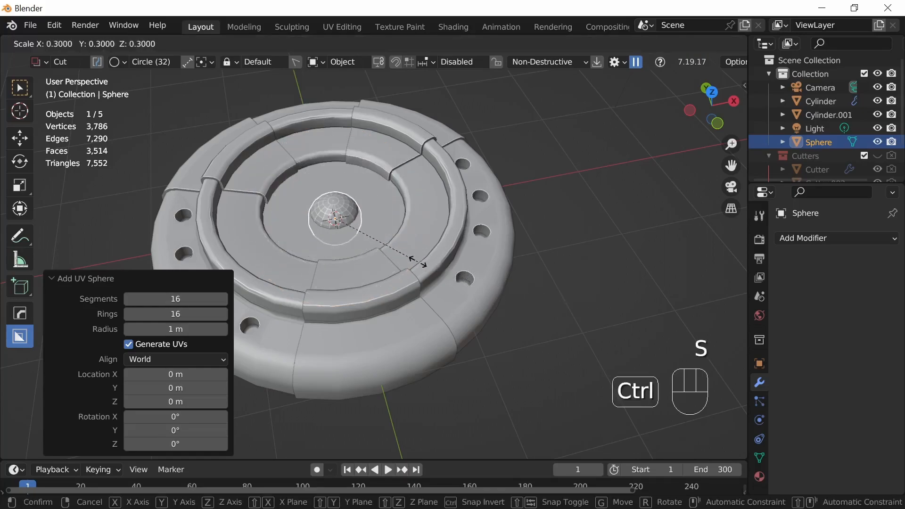
left_click(370, 240, "ctrl")
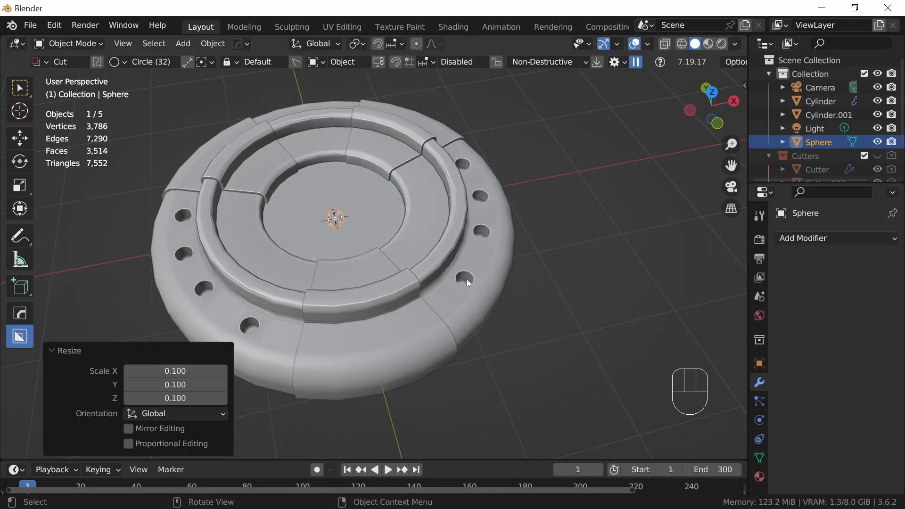
key("KP_7")
key("g")
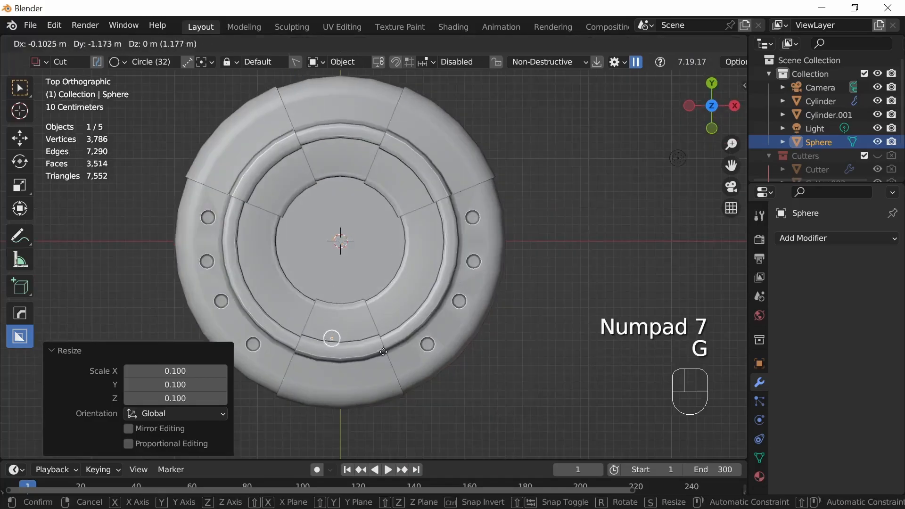
left_click(362, 362)
Step: Raise the sphere about 0.44 m along Z to the top surface of the raised ring
middle_click_drag(378, 405, 423, 310)
key("KP_1")
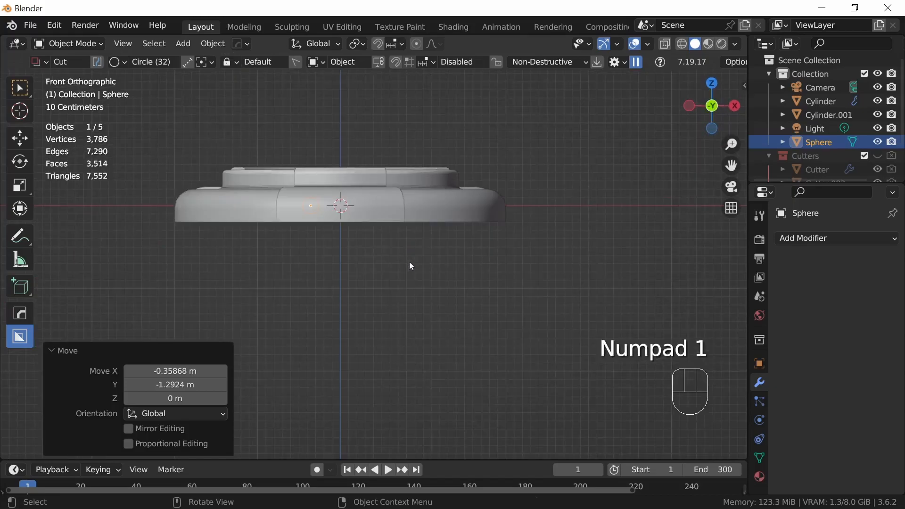
key("g")
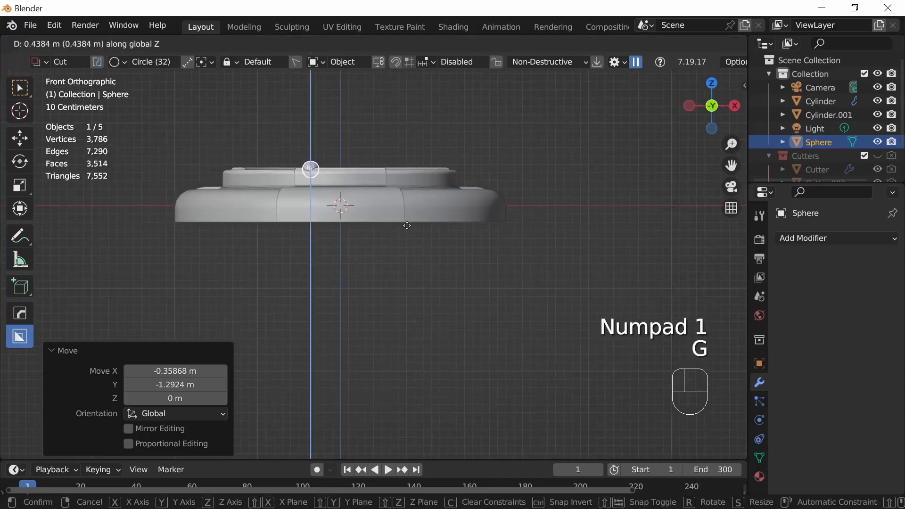
left_click(409, 228, "shift")
middle_click_drag(410, 227, 531, 333)
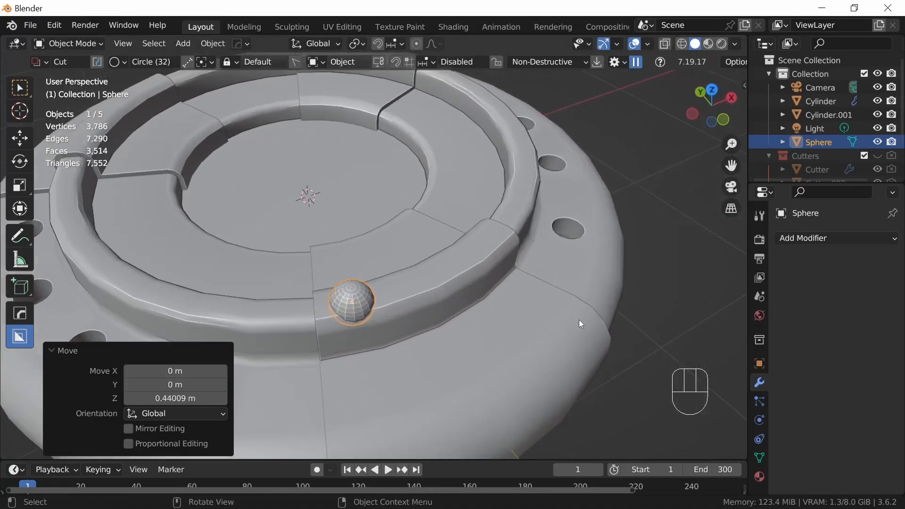
Step: Scale the sphere by 0.4 and shift it about -0.043 m in X and 0.004 m in Y, near the front panel's seam
key("s")
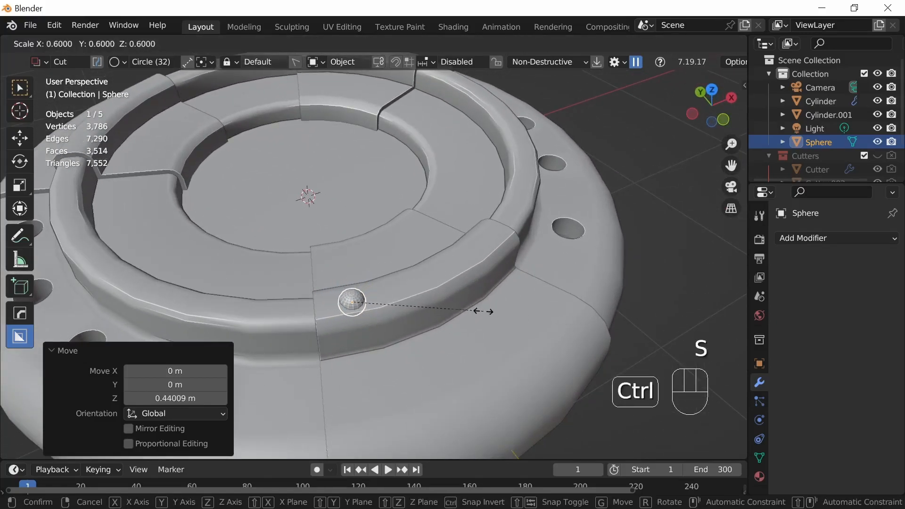
left_click(451, 309, "ctrl")
mouse_move(466, 320)
middle_mouse_down()
mouse_move(473, 285)
mouse_move(462, 318)
middle_mouse_up()
key("KP_7")
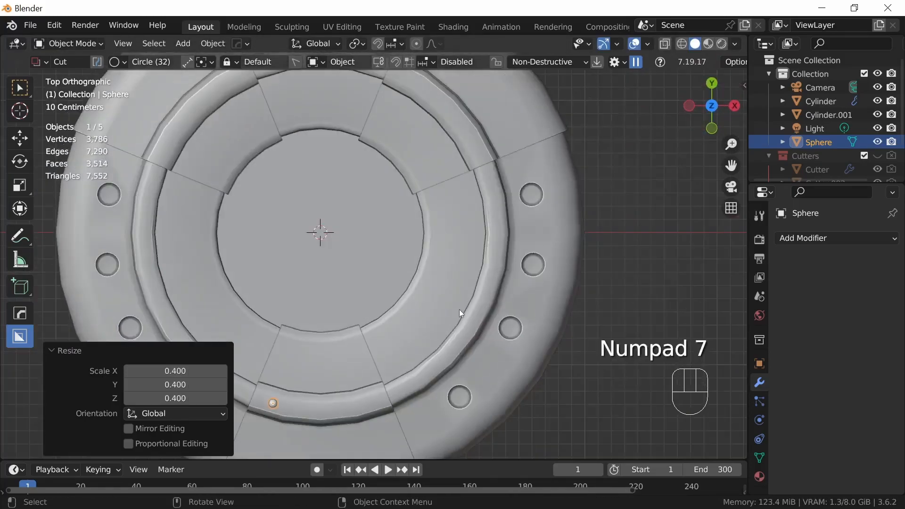
key("g")
left_click(346, 368)
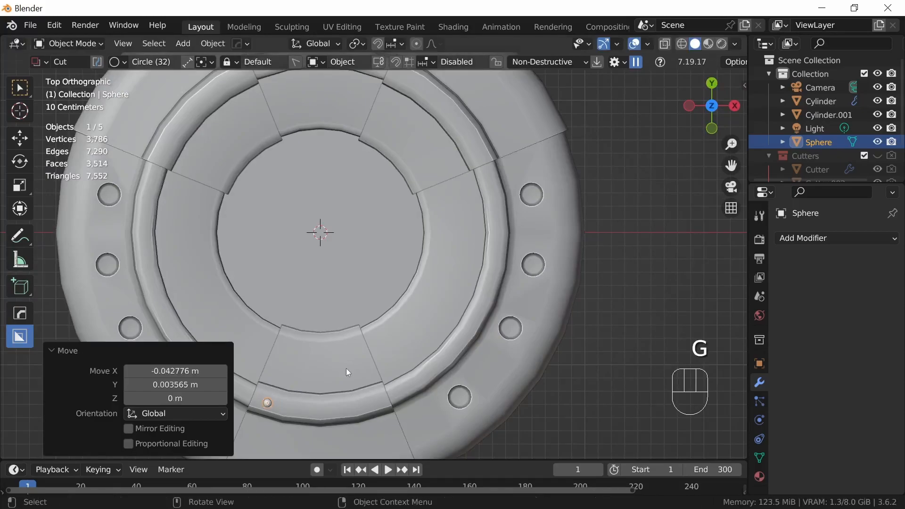
middle_click_drag(383, 404, 435, 306)
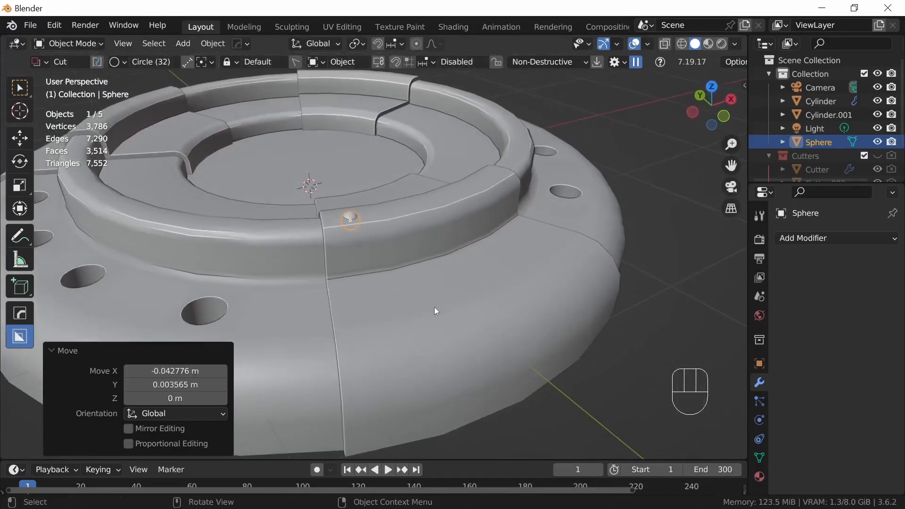
Step: Raise the sphere about 0.025 m along Z so half of it protrudes above the ring's front panel
key("KP_1")
middle_click_drag(380, 321, 431, 240, "ctrl")
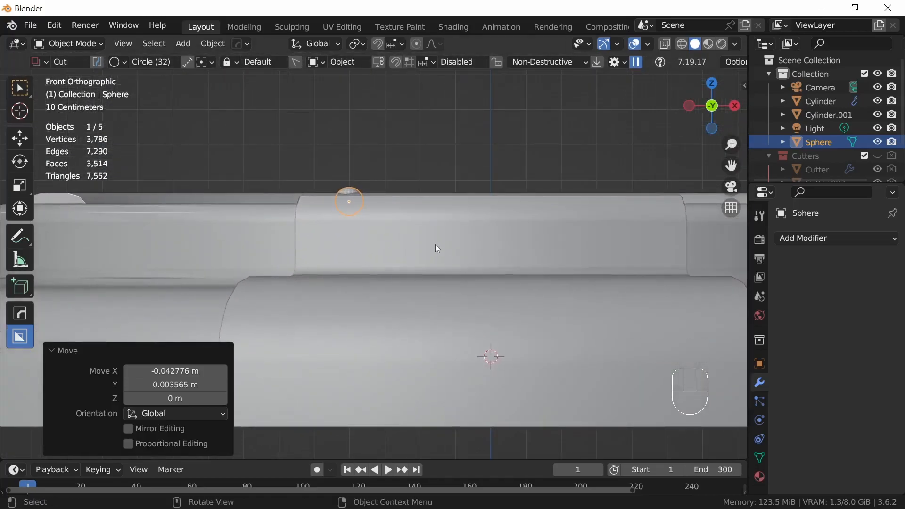
key("g")
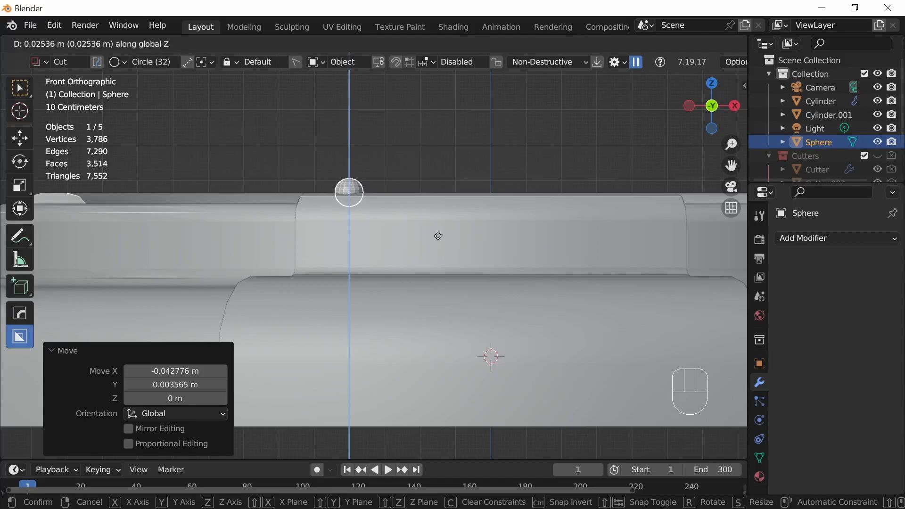
left_click(443, 236)
middle_click_drag(446, 236, 480, 332)
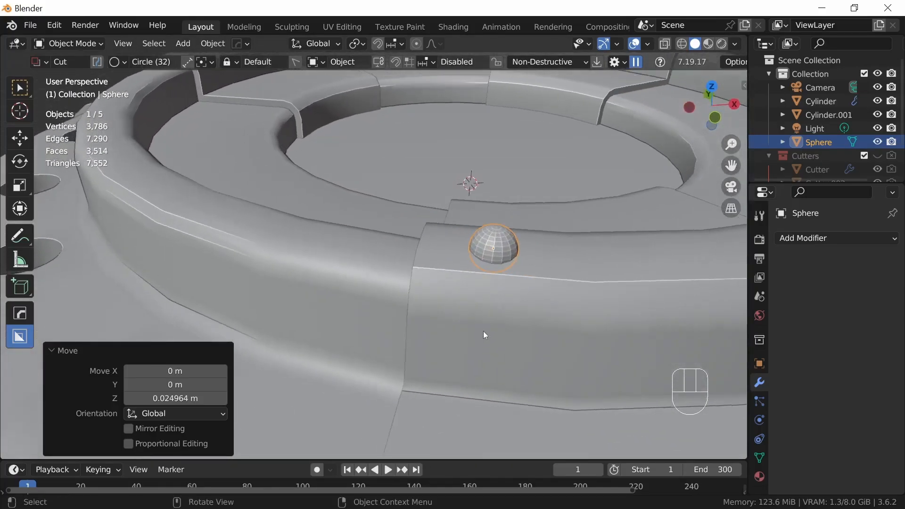
middle_click_drag(543, 336, 460, 360)
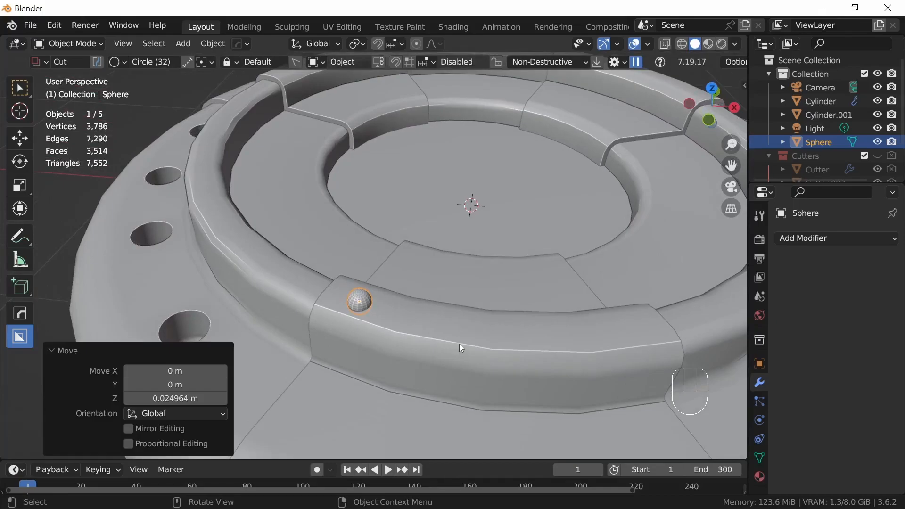
Step: Scale the sphere by about 0.9 and shift it about 0.031 m in X and -0.005 m in Y on the front panel
key("s")
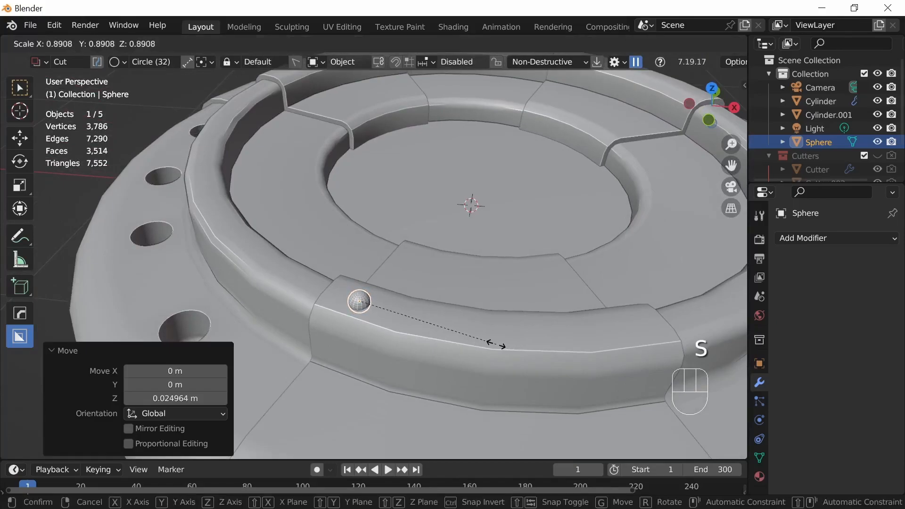
left_click(499, 353)
key("KP_7")
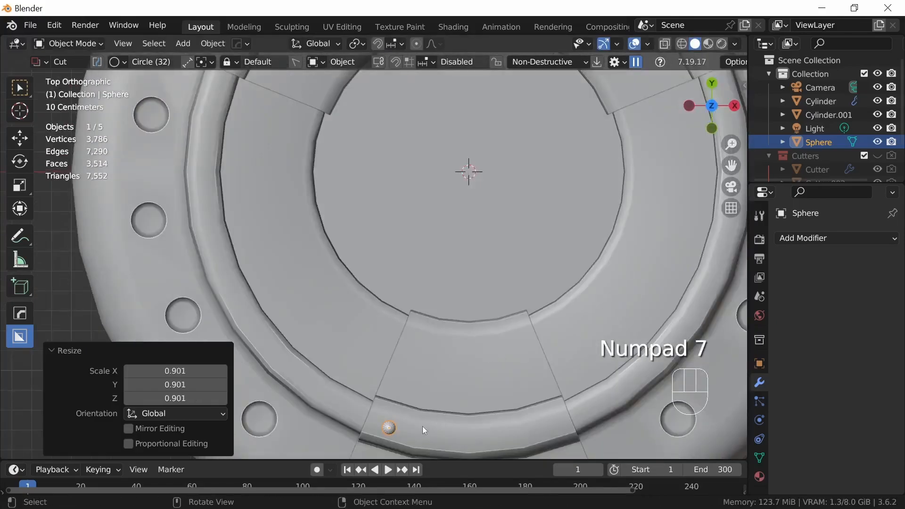
key("g")
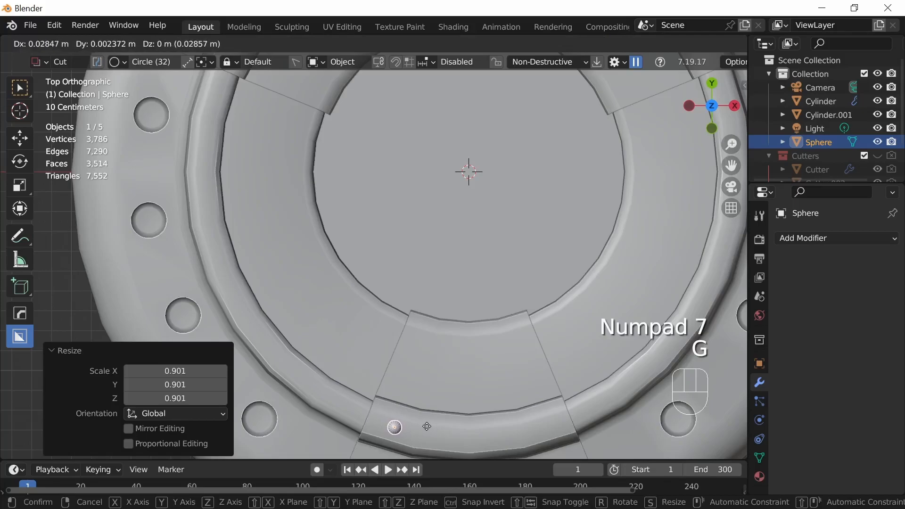
left_click(426, 427)
middle_click_drag(426, 428, 470, 330)
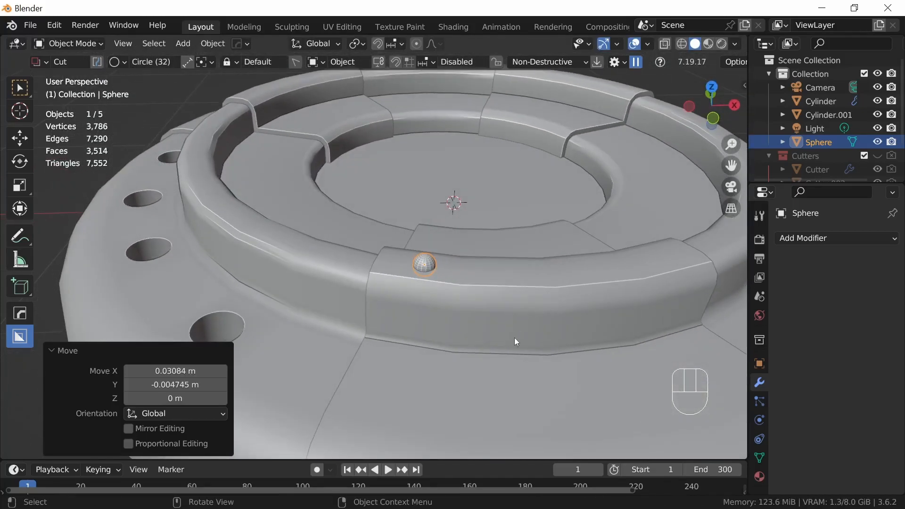
Step: Isolate the sphere and delete the vertices of its lower half, leaving a dome cut at the equator
key("slash")
key("KP_1")
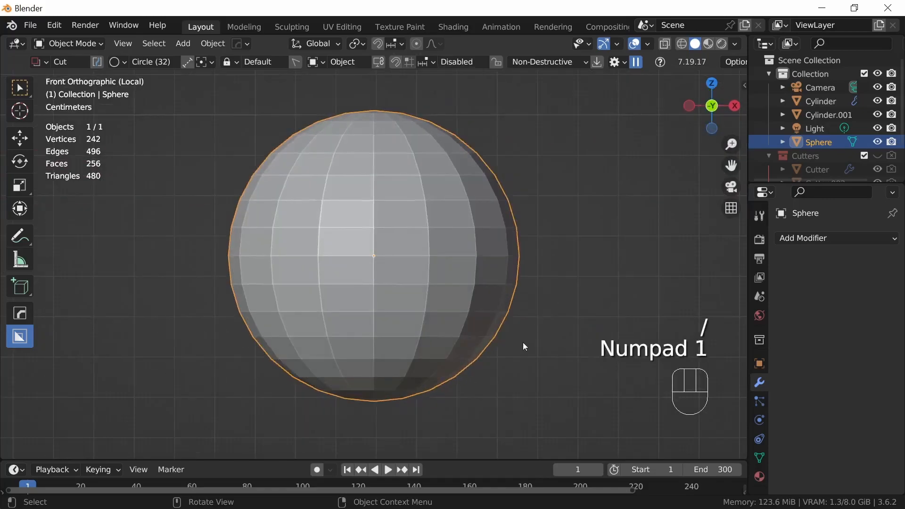
middle_click_drag(526, 283, 522, 339, "ctrl")
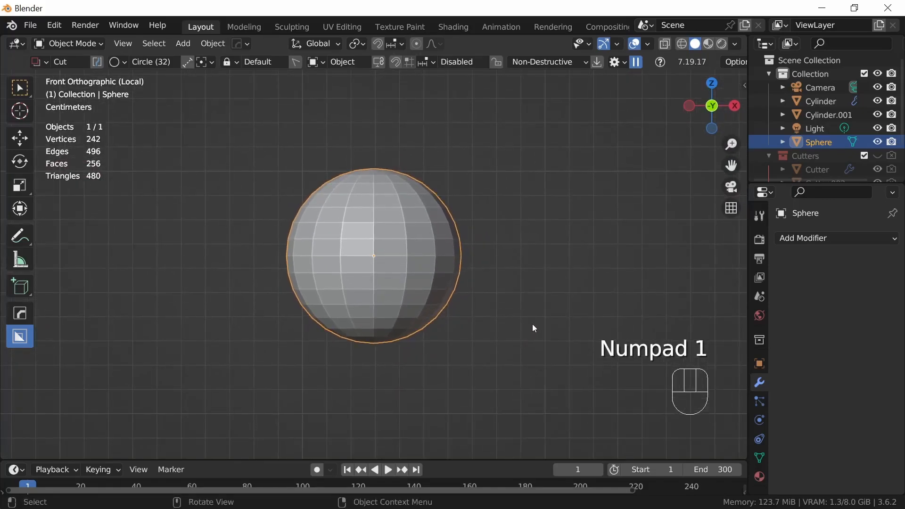
key("alt+z")
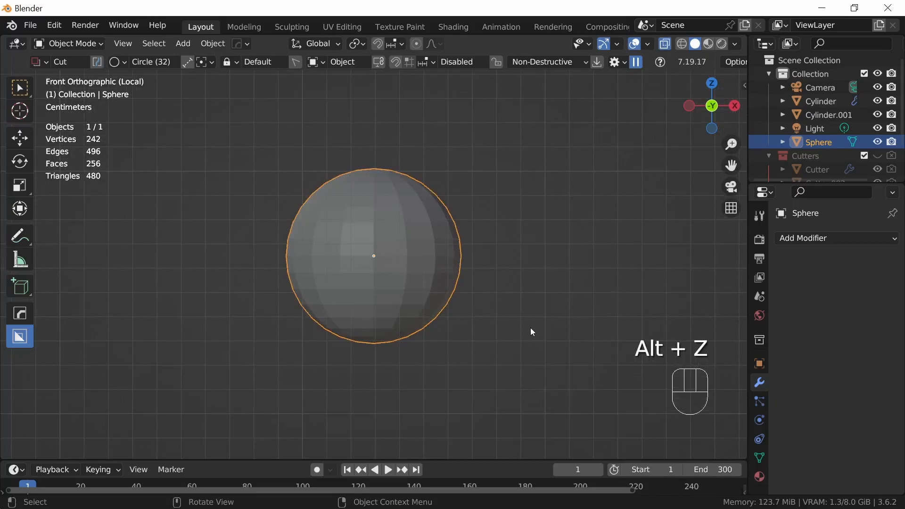
key("Tab")
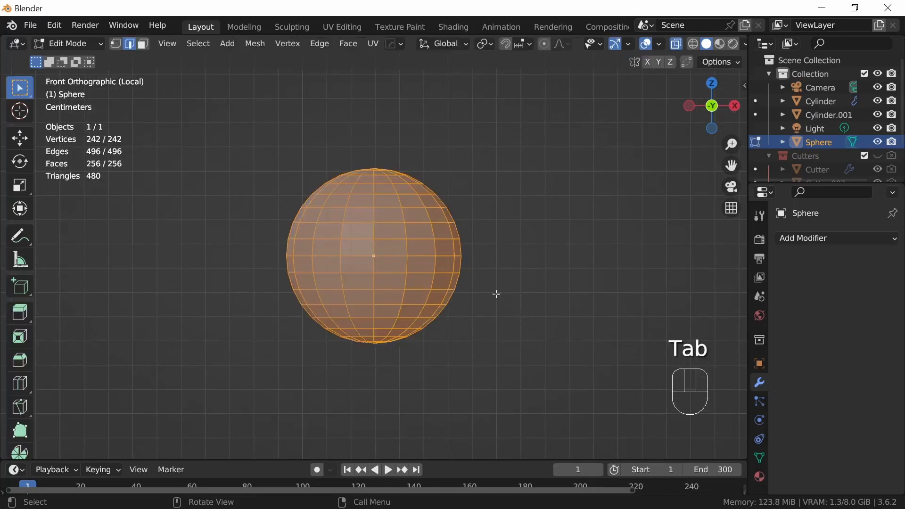
left_click(115, 44)
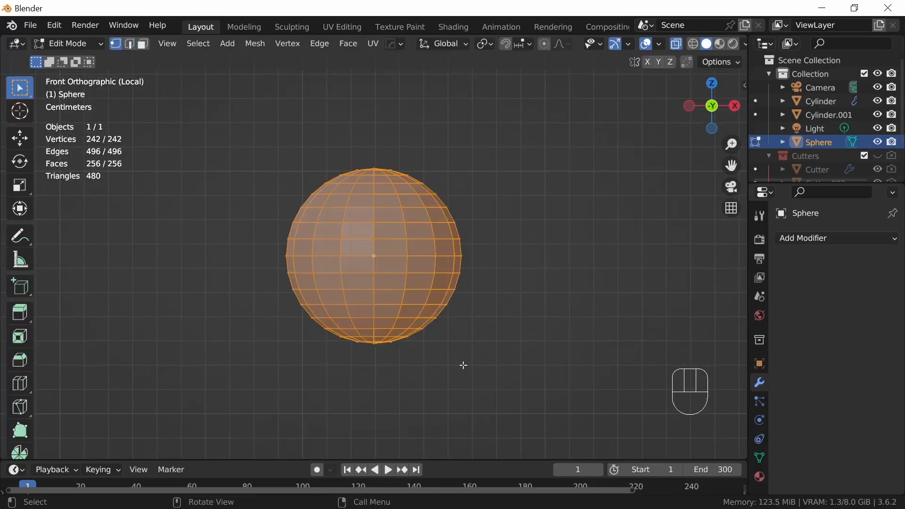
left_click_drag(218, 400, 540, 267)
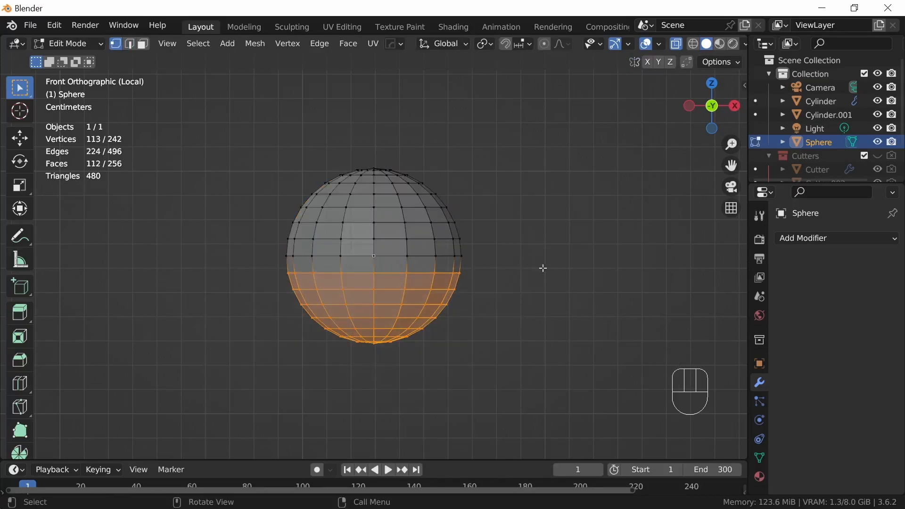
key("x")
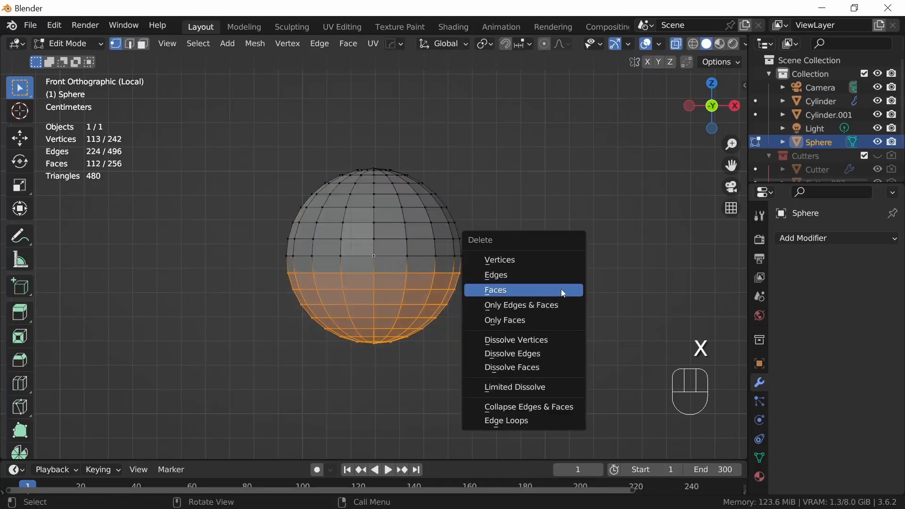
left_click(554, 259)
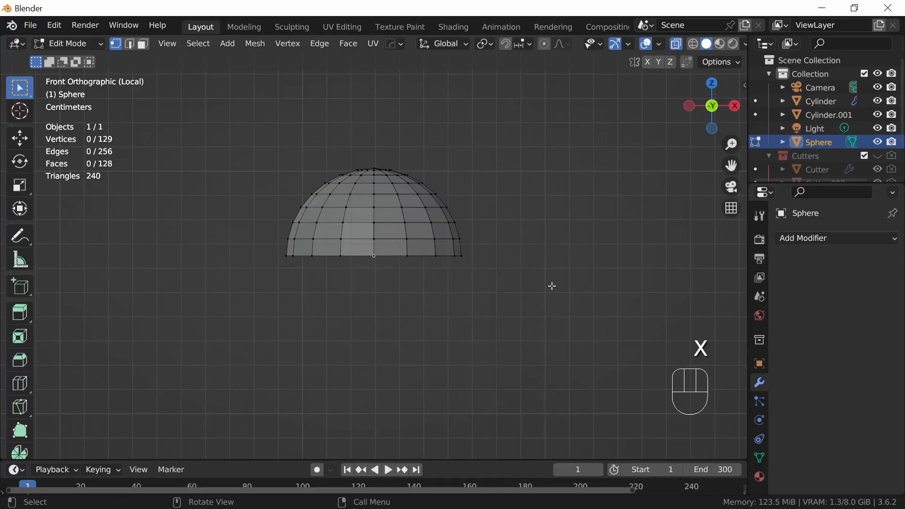
Step: Fill the open bottom edge loop of the half sphere with a face and return to the full scene
left_click(130, 43)
middle_click_drag(491, 296, 477, 258)
left_click(404, 208, "alt")
middle_click_drag(521, 283, 504, 303)
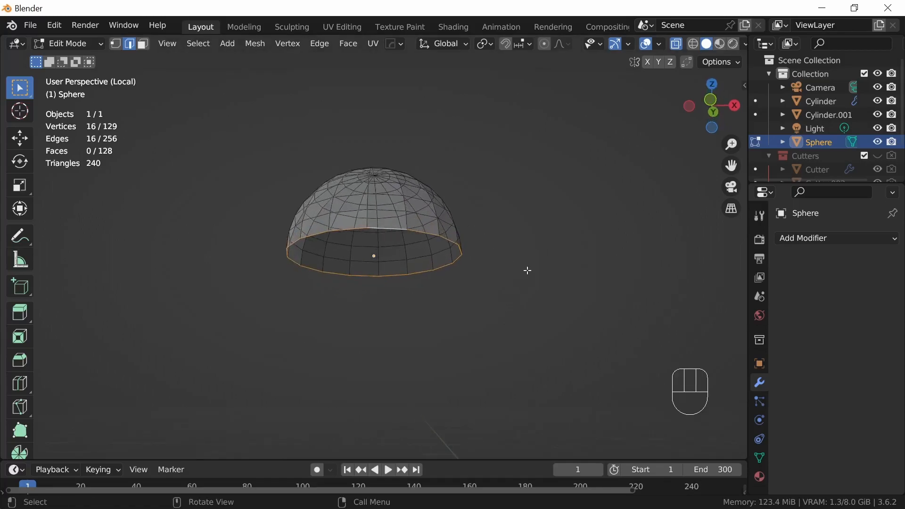
key("alt+z")
middle_click_drag(522, 269, 508, 248)
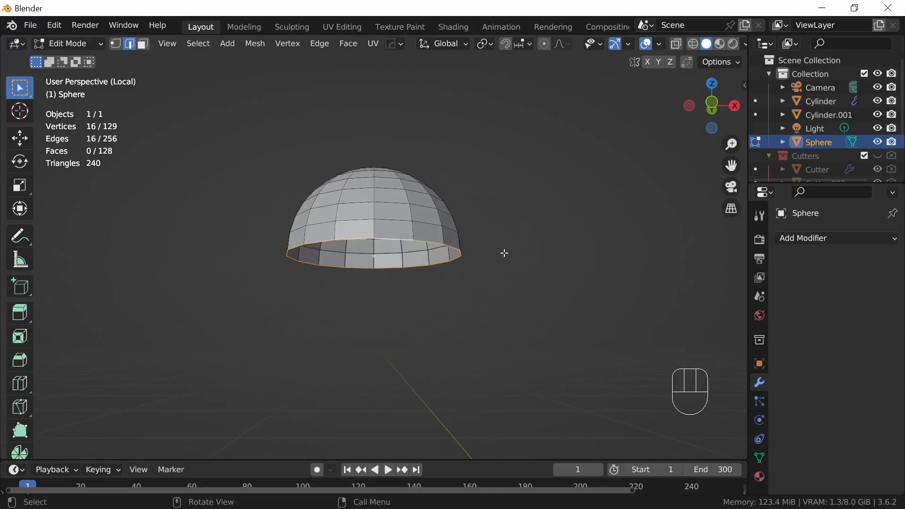
key("f")
mouse_move(506, 276)
middle_mouse_down()
mouse_move(531, 219)
mouse_move(499, 271)
middle_mouse_up()
key("Tab")
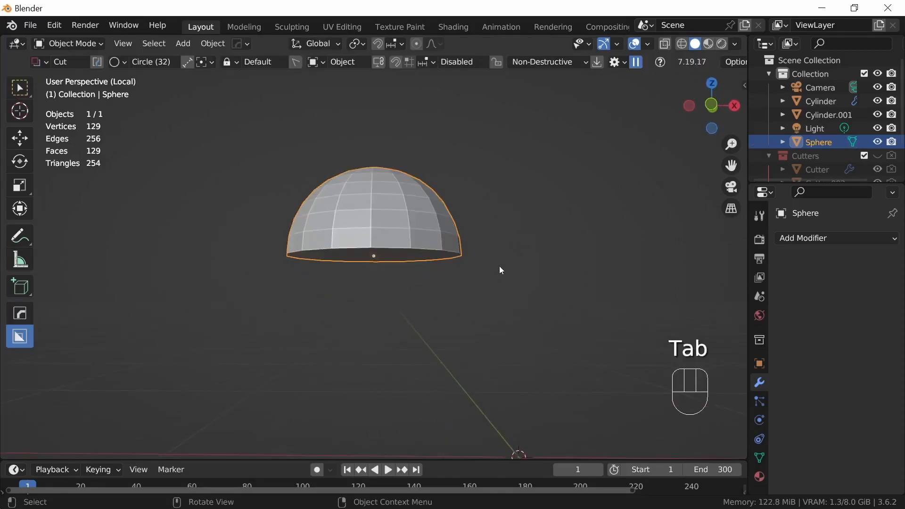
key("KP_Divide")
Step: Shade the half-sphere rivet smooth and enable Auto Smooth at 30°
middle_click_drag(512, 258, 509, 312)
right_click(412, 273)
right_click(406, 240)
left_click(392, 247)
middle_click_drag(485, 338, 512, 253)
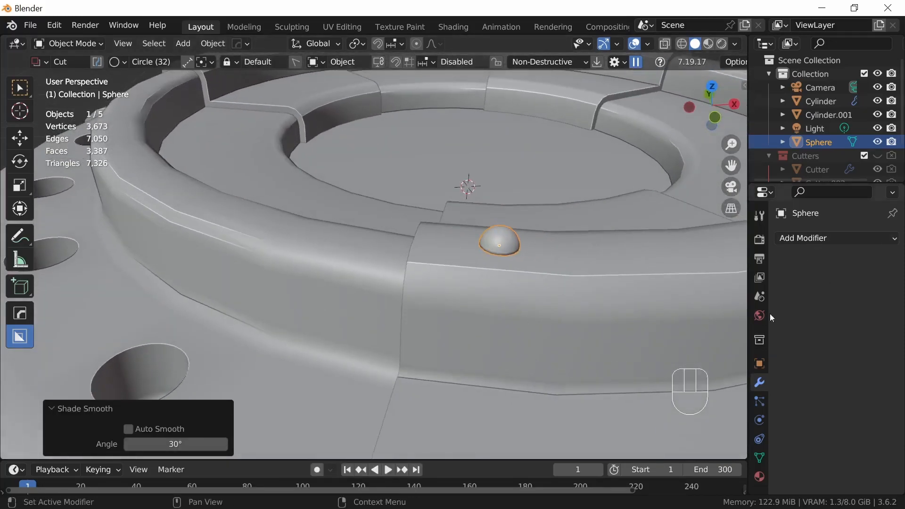
left_click(759, 457)
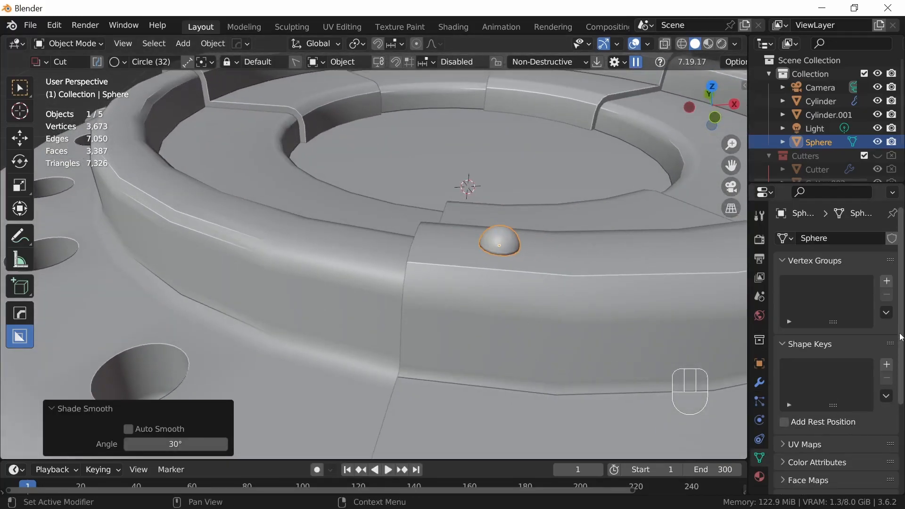
scroll(829, 423, "down", 6)
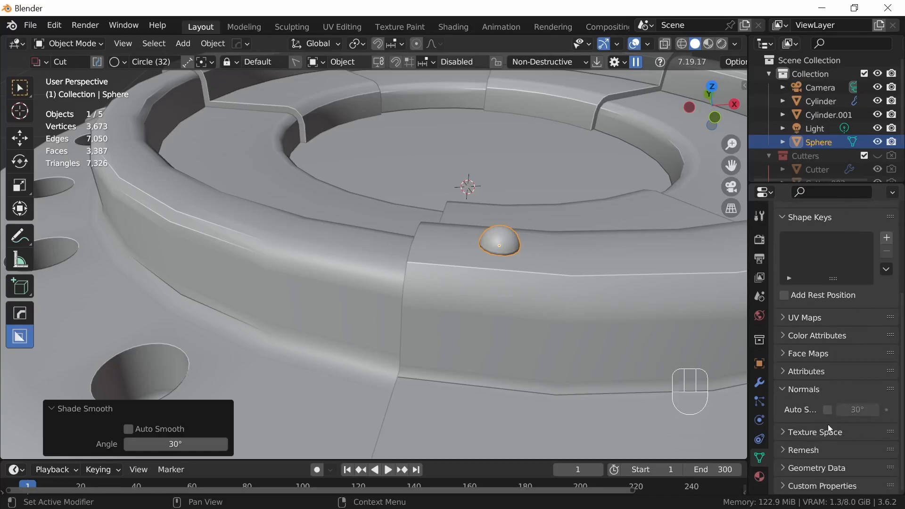
left_click(827, 409)
Step: Lower the rivet about 0.005 m along Z so its base sits in the ring's front panel
middle_click_drag(594, 317, 438, 300, "shift")
key("KP_1")
middle_click_drag(383, 198, 461, 334, "shift")
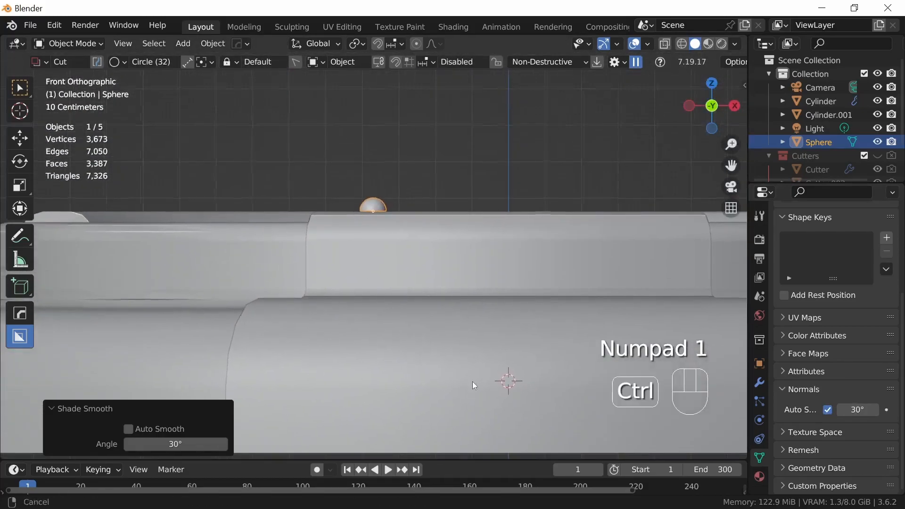
middle_click_drag(474, 386, 468, 286, "ctrl")
key("g")
key("z")
key("shift")
left_click(431, 182)
Step: Duplicate the rivet three times across the front ring panel, about 0.26 m apart along the panel's curve
middle_click_drag(440, 182, 514, 346)
middle_click_drag(512, 311, 479, 318, "shift")
key("KP_7")
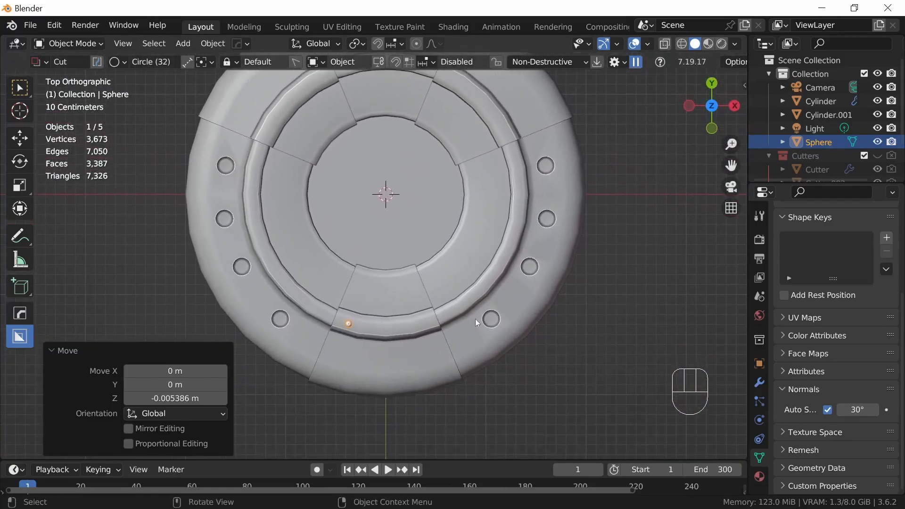
key("shift")
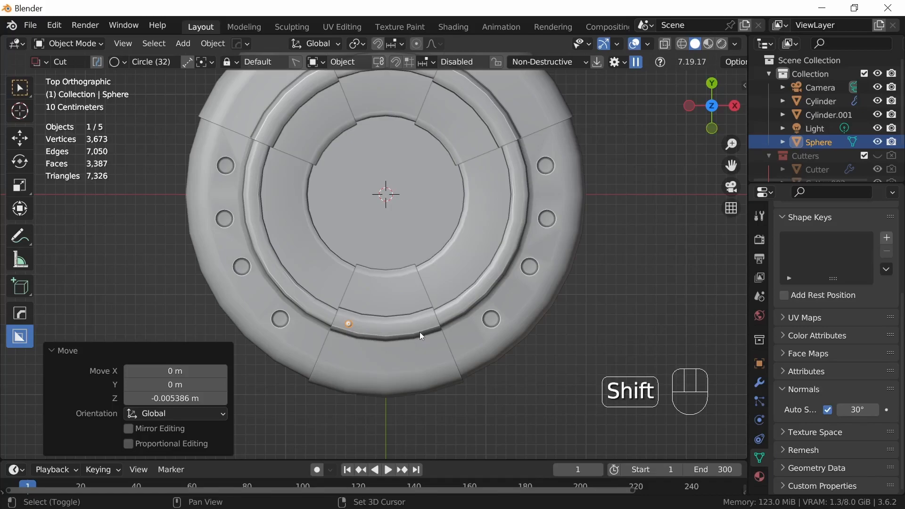
key("shift+d")
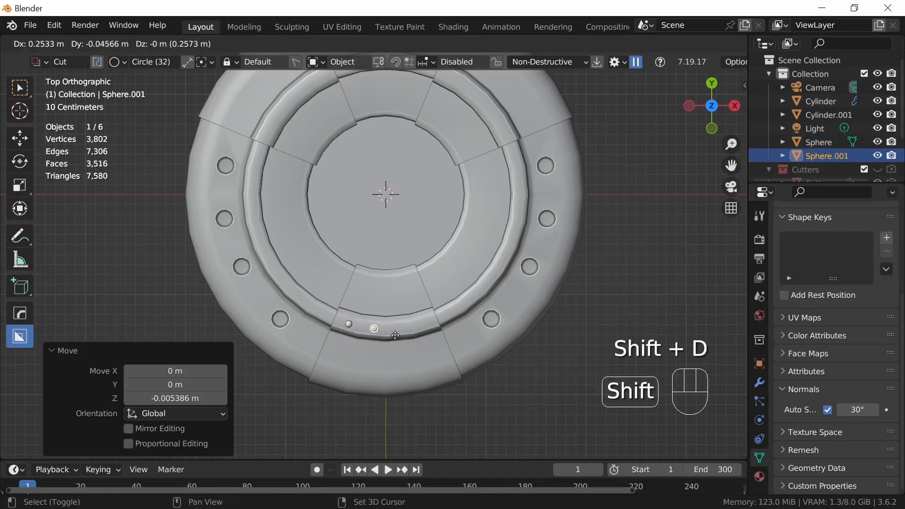
left_click(395, 336)
key("shift+d")
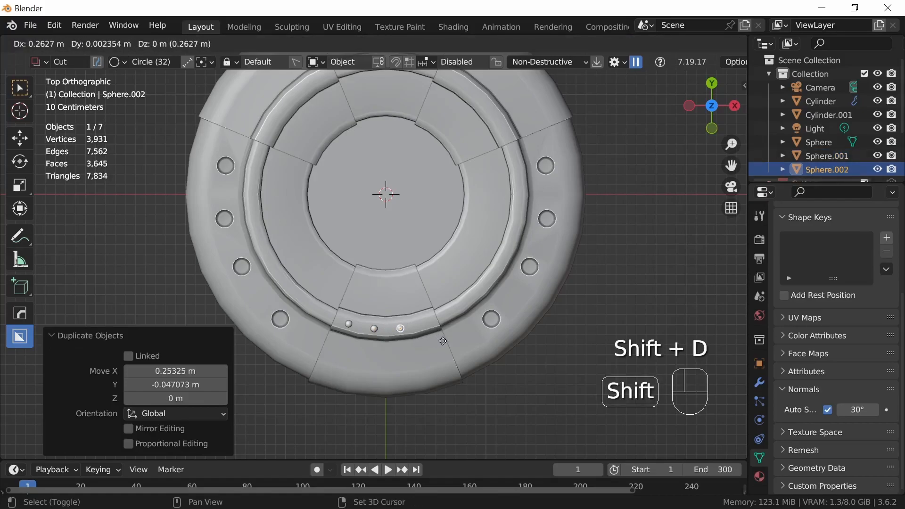
left_click(442, 341)
key("shift+d")
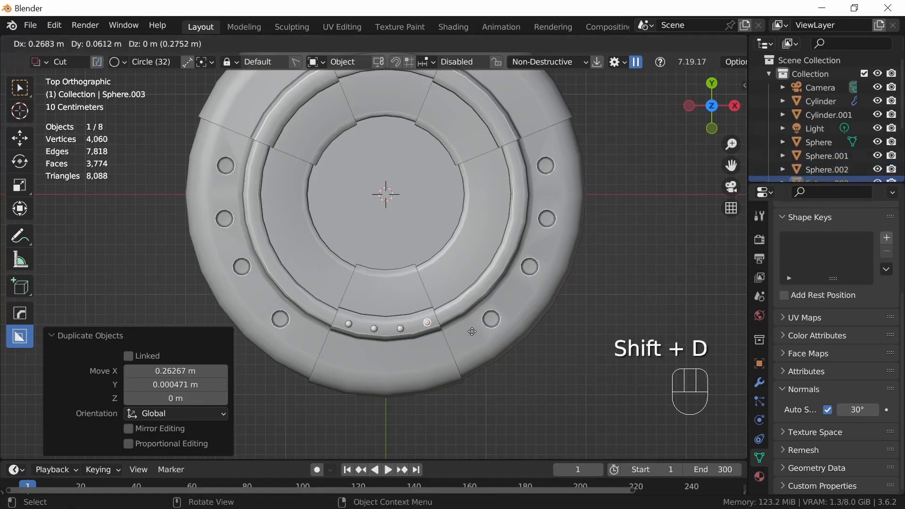
left_click(471, 333, "shift")
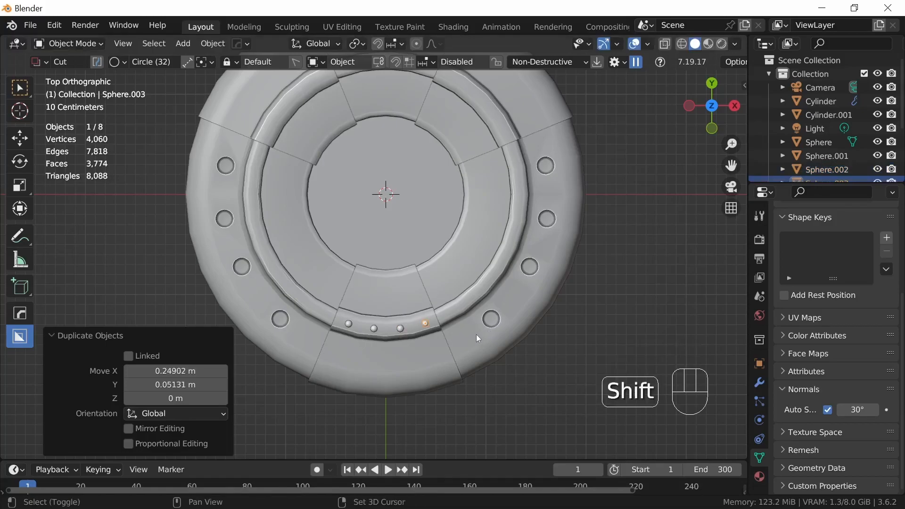
Step: Copy a rivet onto the ring's raised back panel on the +X side and add three copies about 0.25 m apart along its curve
key("shift+d")
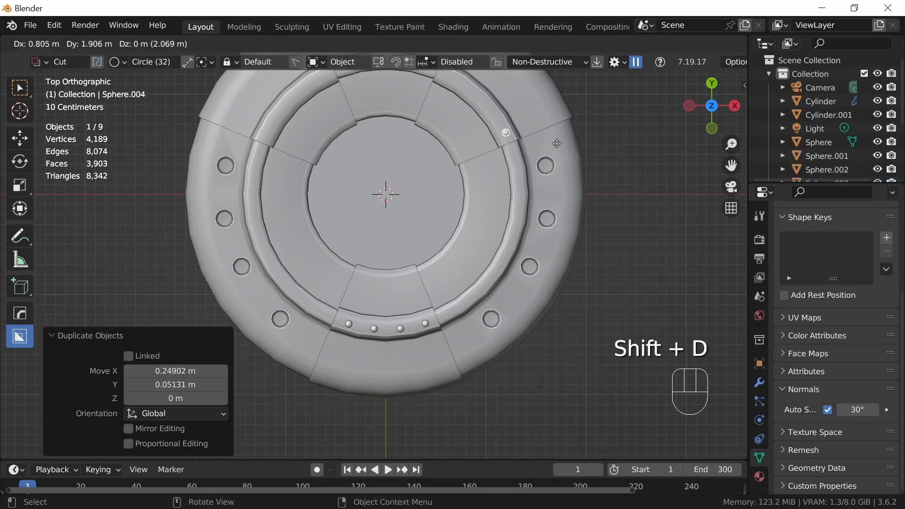
left_click(557, 143, "shift")
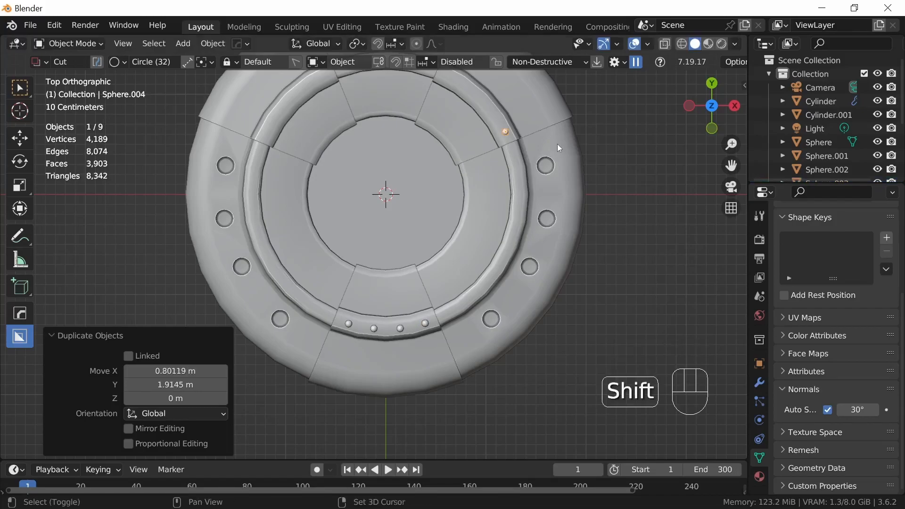
middle_click_drag(564, 160, 552, 227, "shift")
key("shift+d")
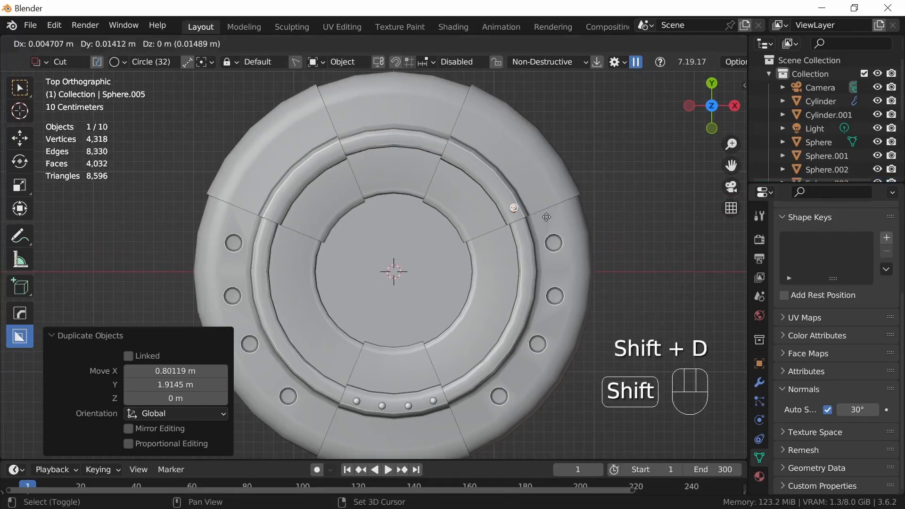
left_click(532, 194, "shift")
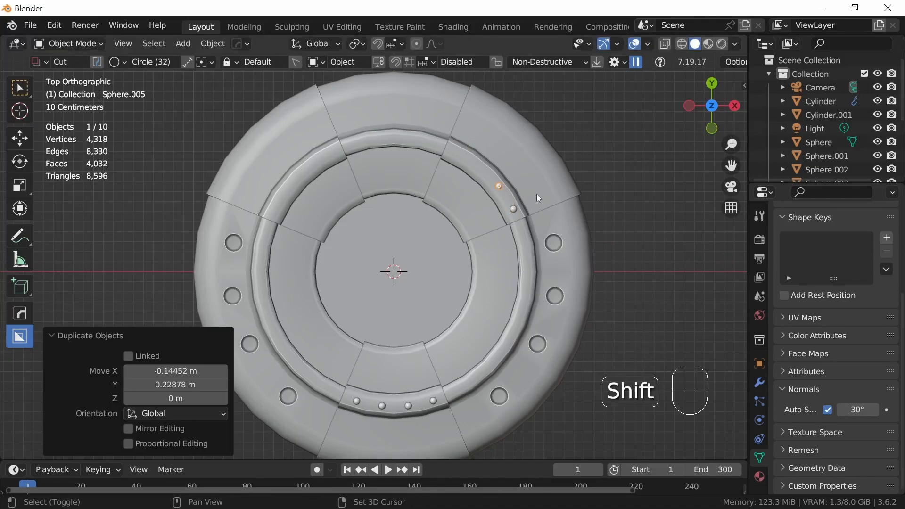
key("shift+d")
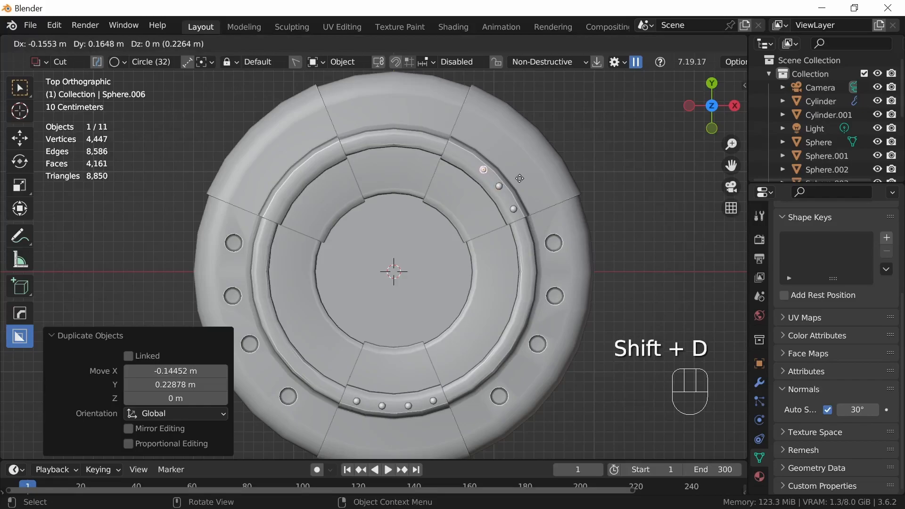
key("shift")
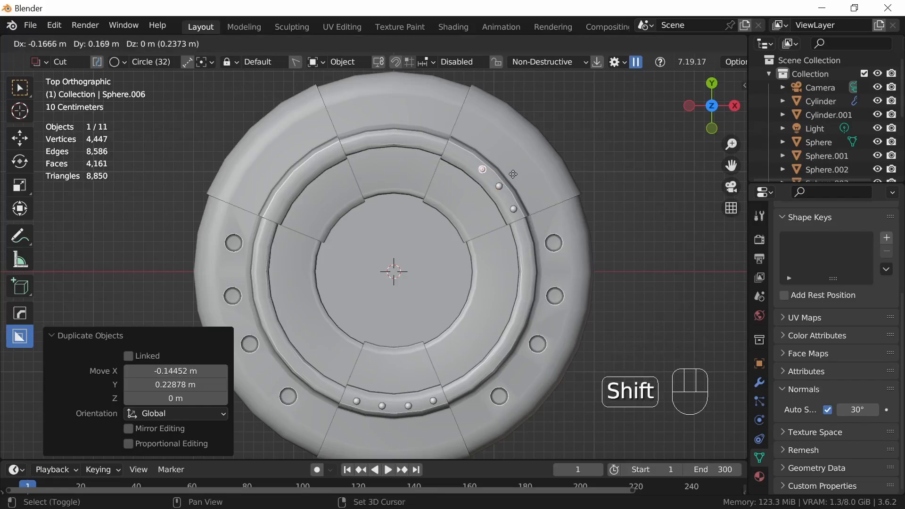
left_click(515, 174)
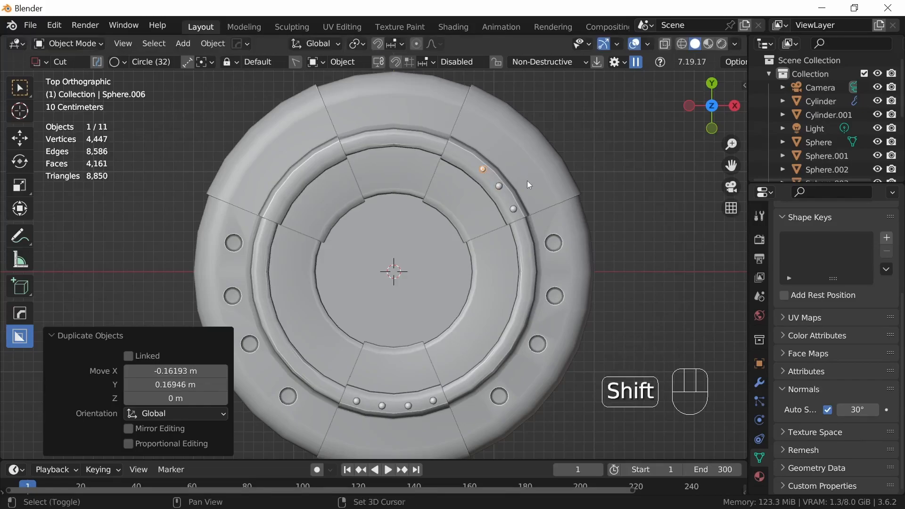
key("shift+d")
key("shift")
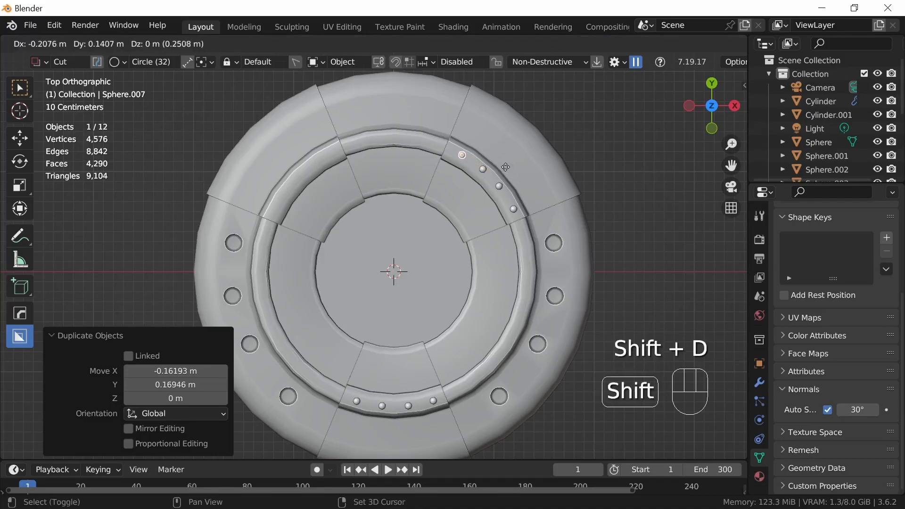
left_click(505, 166, "shift")
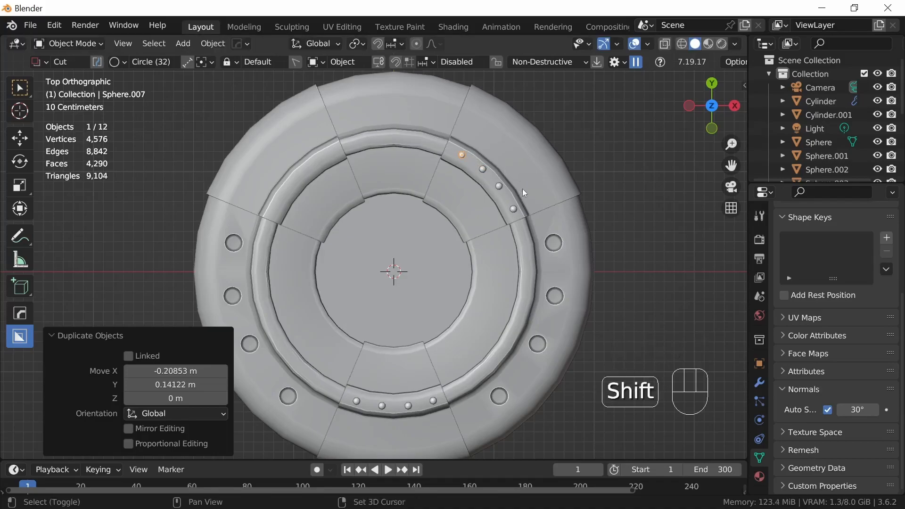
Step: Copy a rivet about 1.32 m toward -X onto the other raised back panel and add three copies about 0.25 m apart along its curve
key("shift+d")
key("shift")
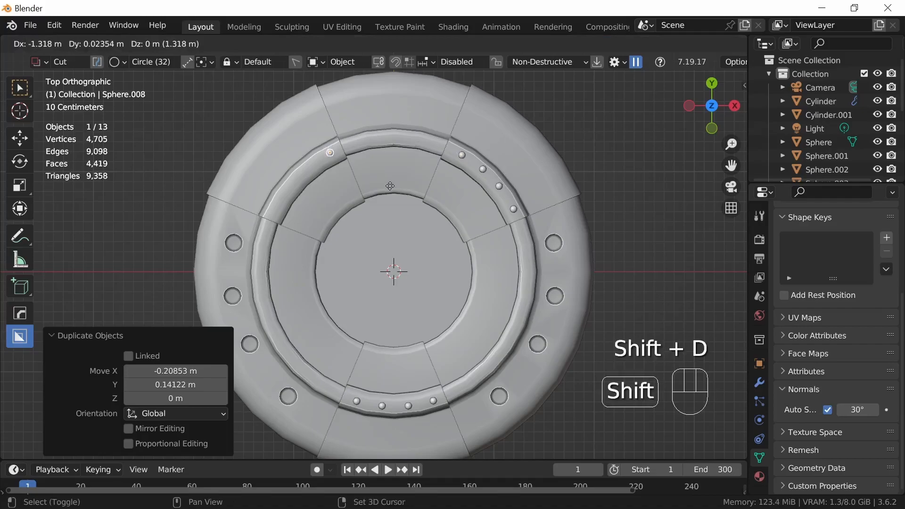
left_click(389, 187, "shift")
key("shift+d")
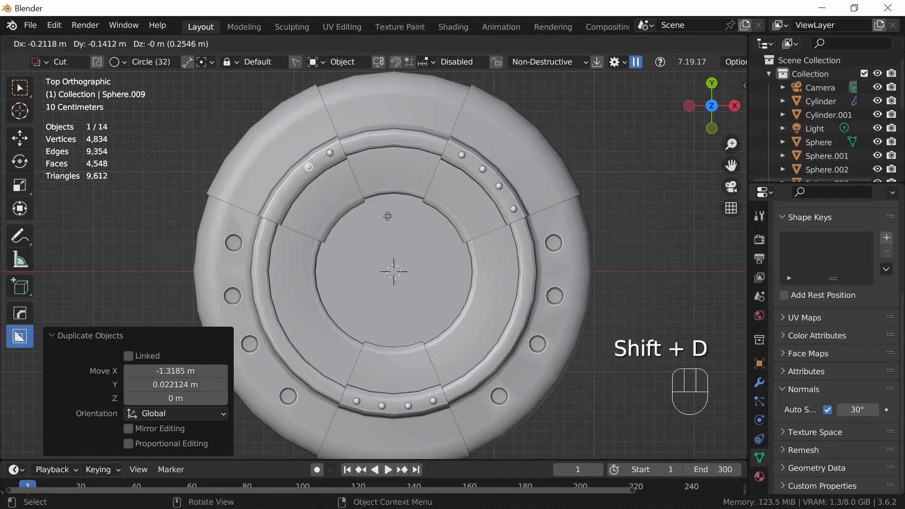
key("shift")
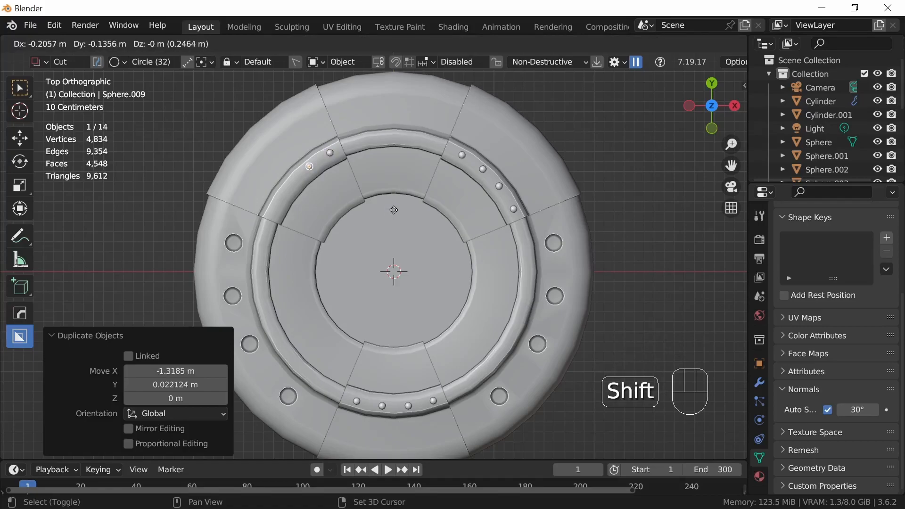
left_click(394, 209, "shift")
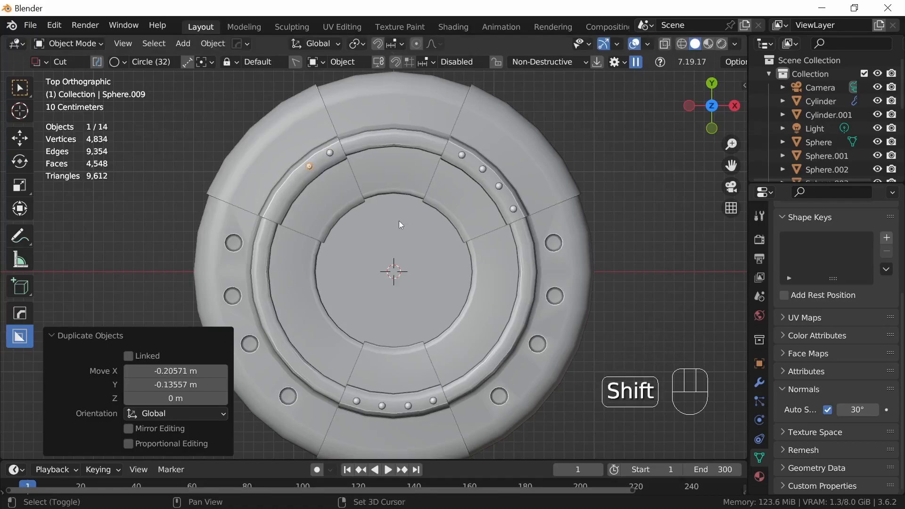
key("shift+d")
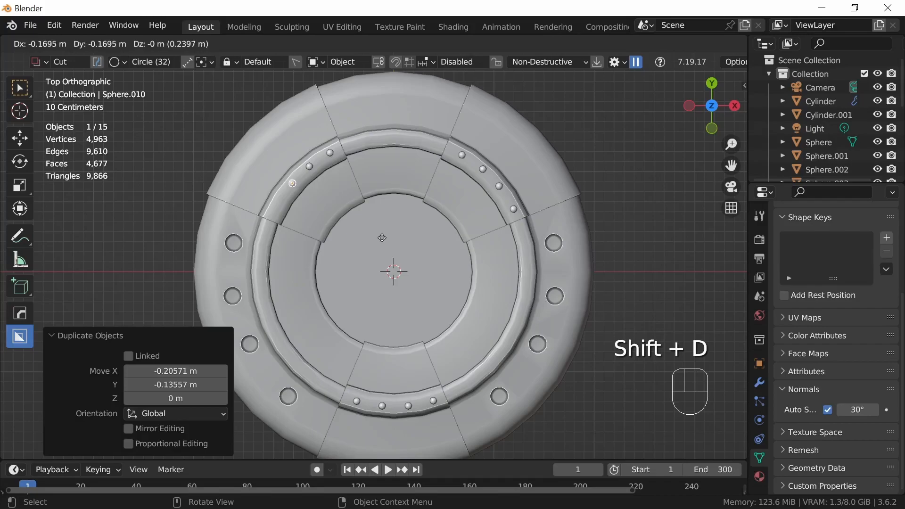
key("shift")
left_click(387, 240, "shift")
key("shift+d")
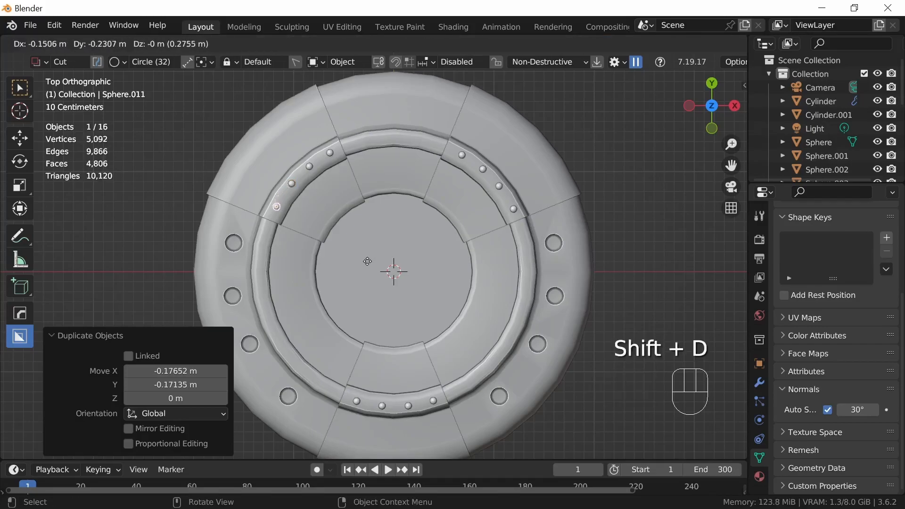
left_click(364, 262, "shift")
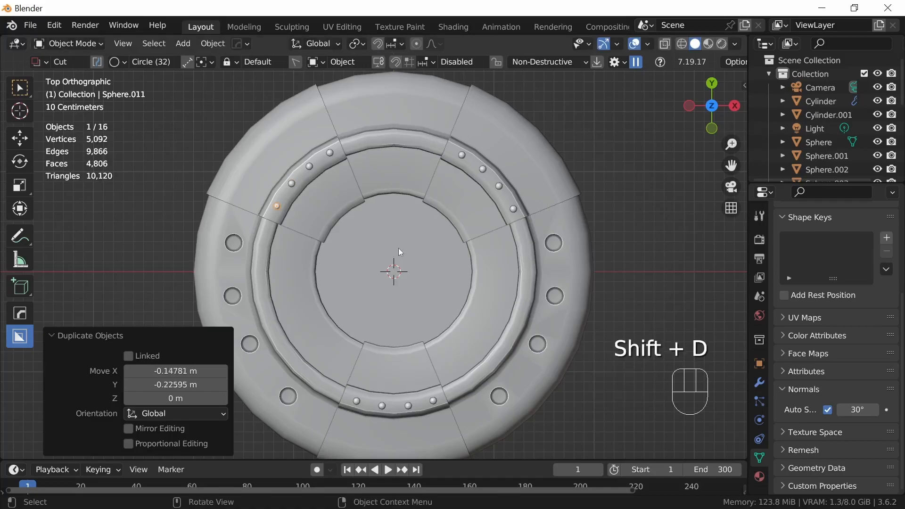
Step: Draw a thin box cutter across the inner tier of the front radial panel and centre it between the panel's side edges
middle_click_drag(528, 335, 509, 323)
left_click(407, 357)
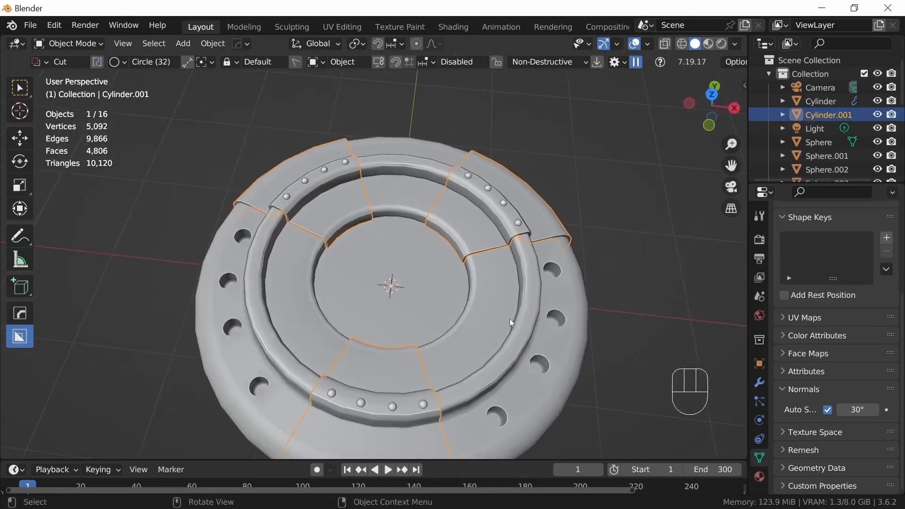
key("KP_7")
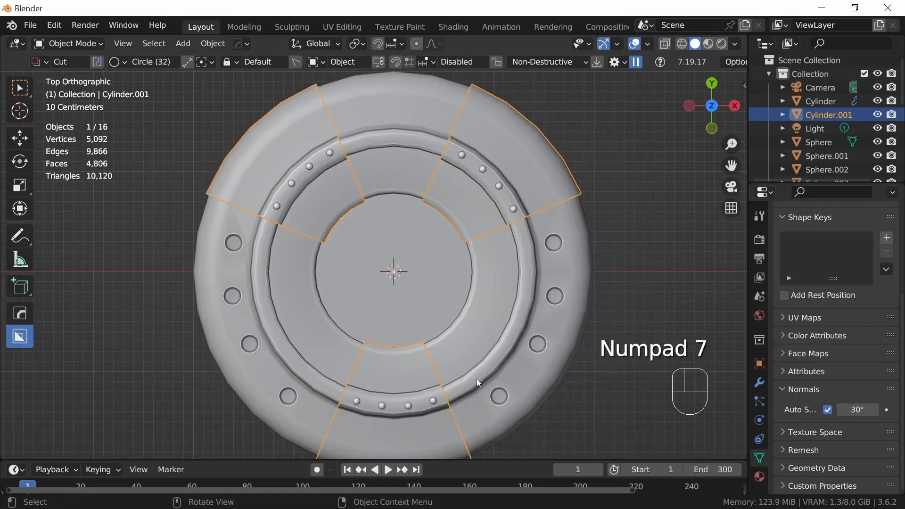
middle_click_drag(471, 398, 462, 287, "shift")
key("d")
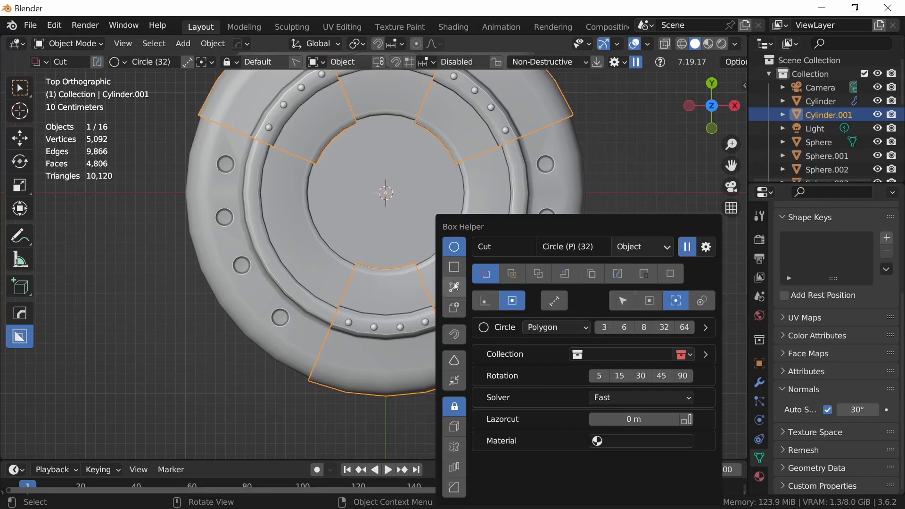
left_click(454, 267)
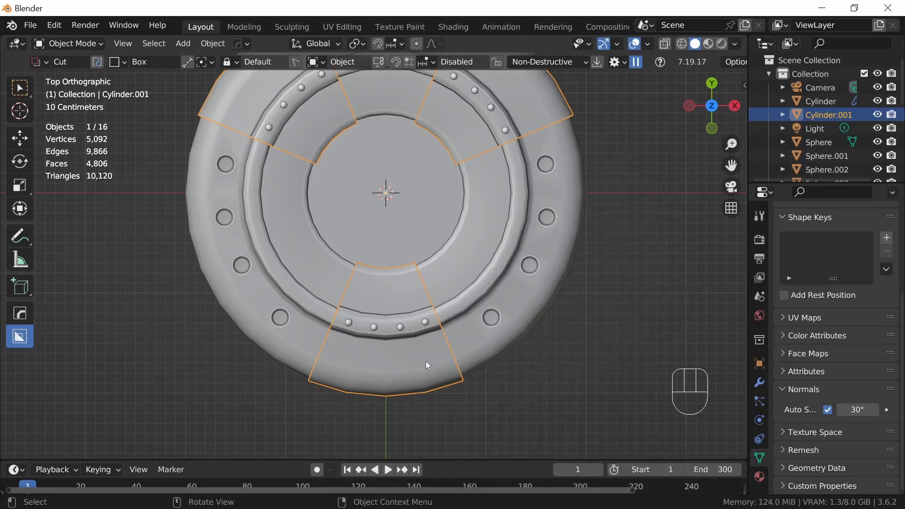
left_click_drag(373, 296, 427, 305)
key("r")
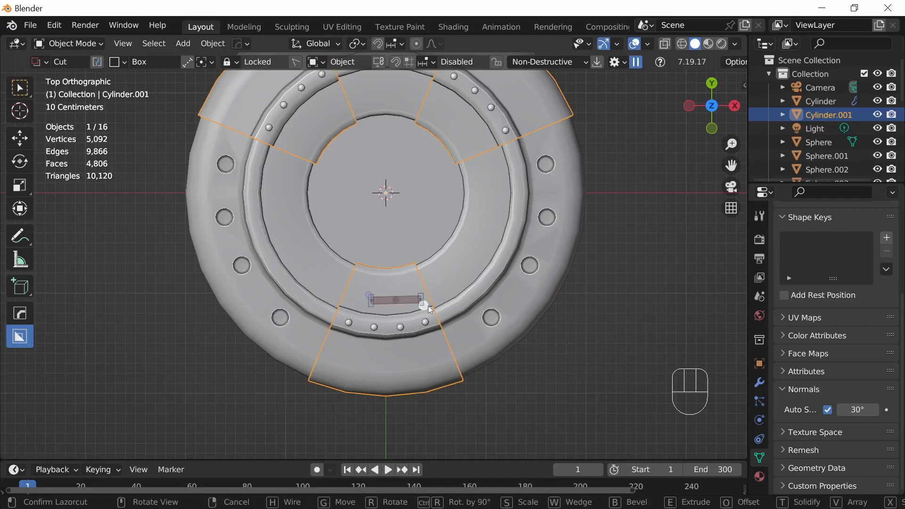
key("g")
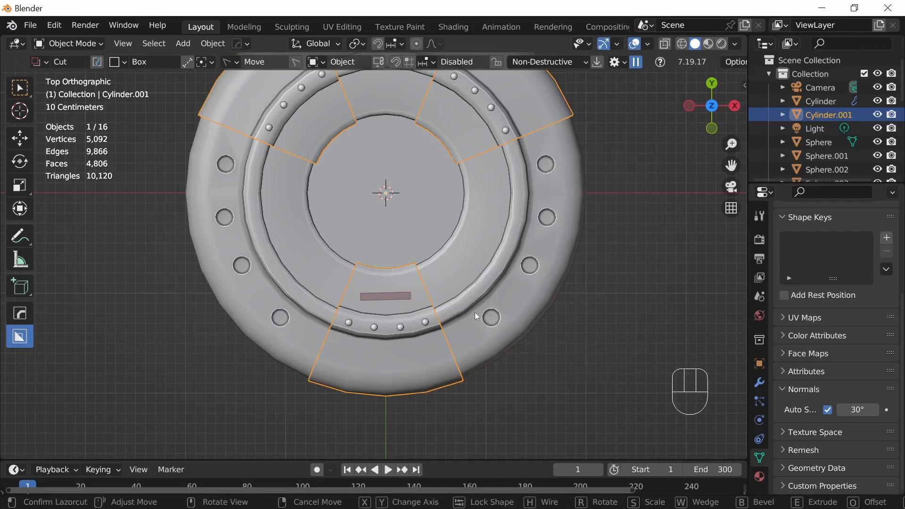
left_click(475, 312)
Step: Bevel the corners of the inner-tier box cutter to give the slot rounded ends
middle_click_drag(461, 355, 473, 344)
middle_click_drag(479, 384, 554, 318, "ctrl")
key("KP_7")
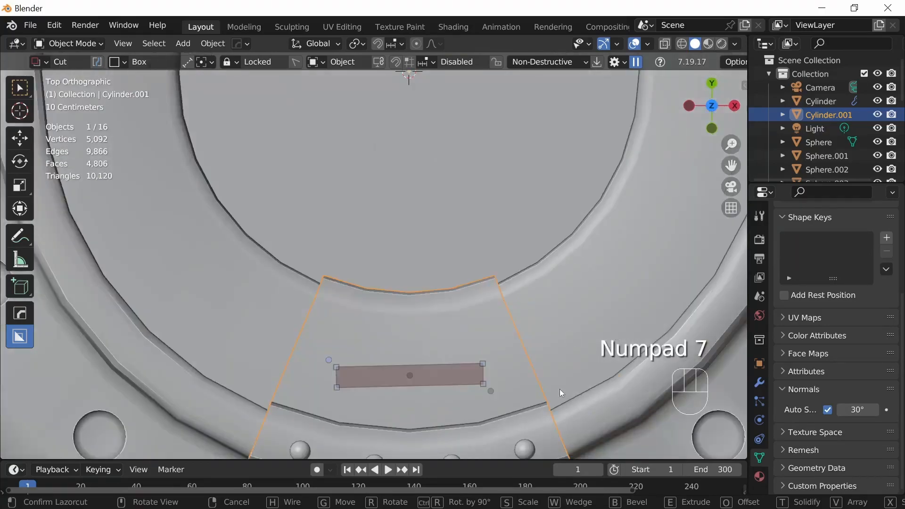
middle_click_drag(558, 381, 541, 345, "shift")
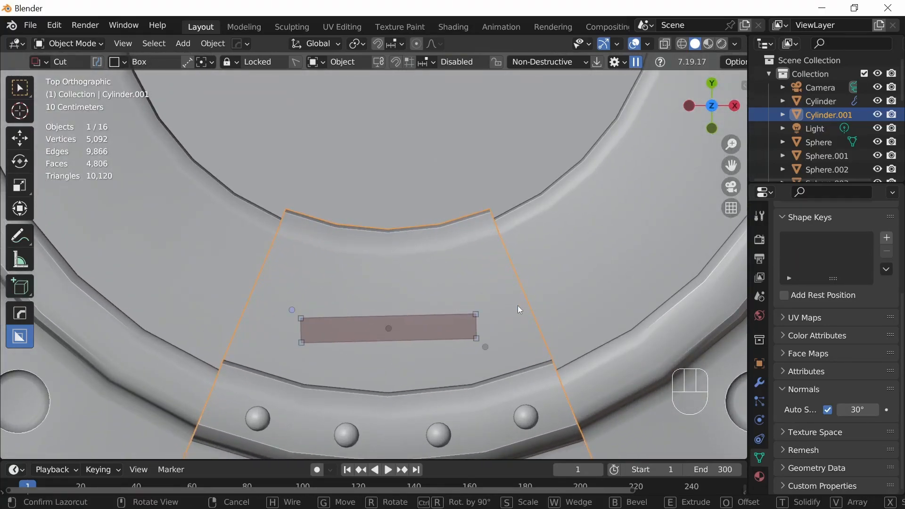
key("b")
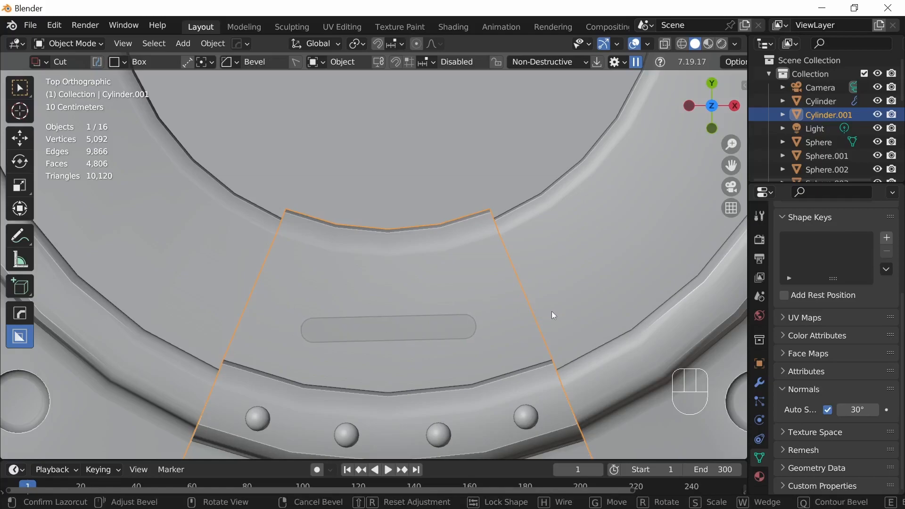
key("shift")
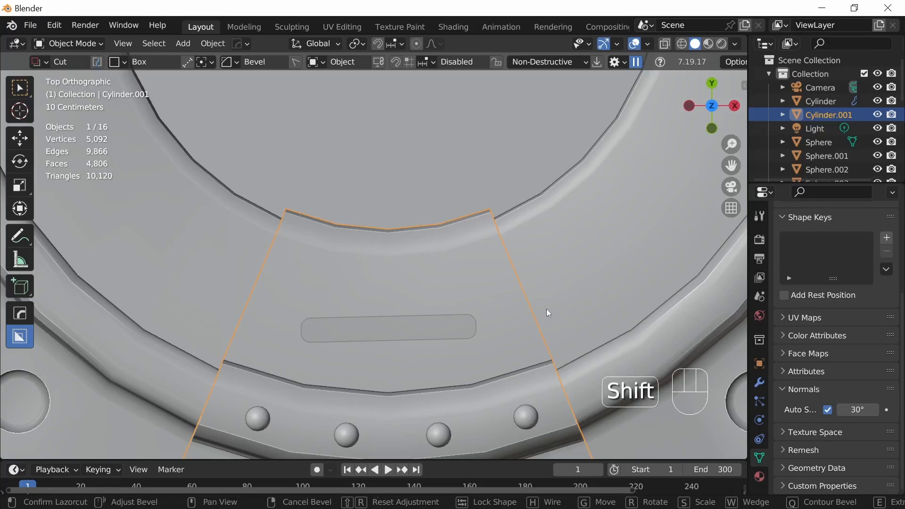
left_click(546, 309, "shift")
Step: Offset the rounded slot cutter upward above the inner tier and apply the cut to the front radial panel
middle_click_drag(547, 347, 604, 249)
key("o")
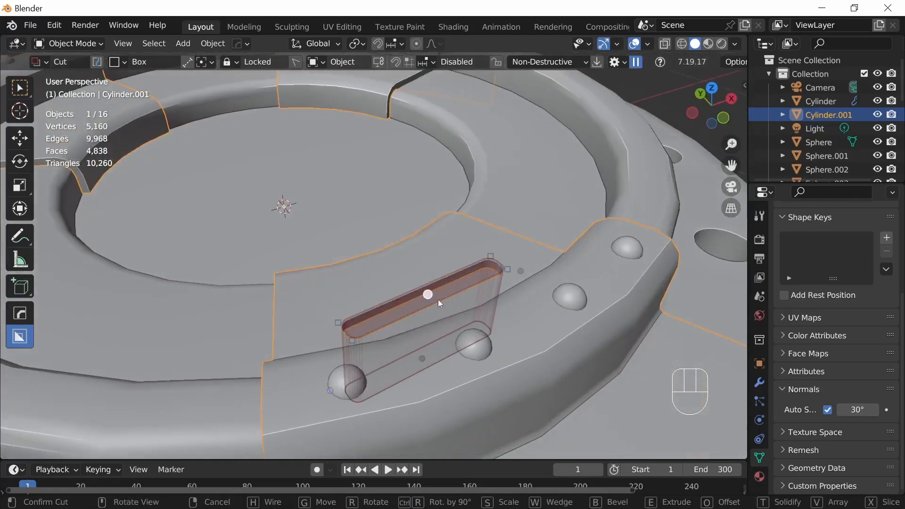
left_click(512, 281)
middle_click_drag(623, 293, 623, 340)
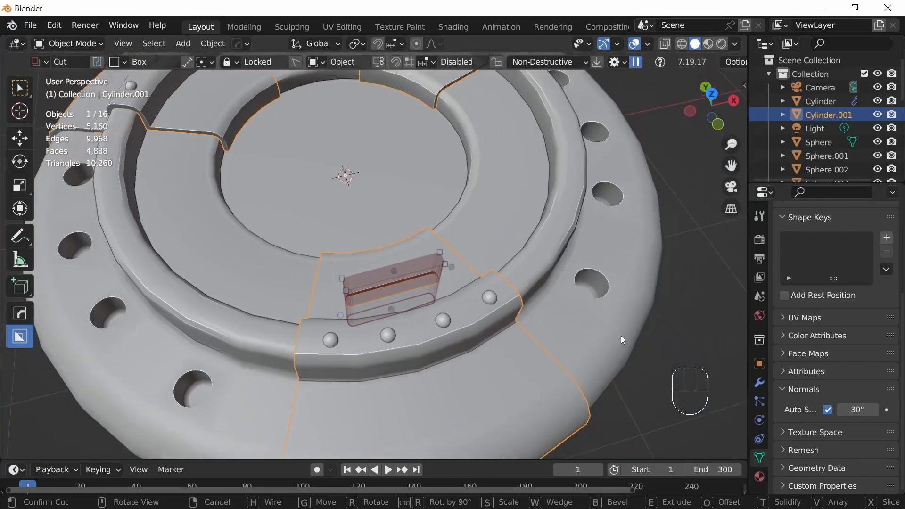
left_click(590, 323)
middle_click_drag(589, 325, 578, 335)
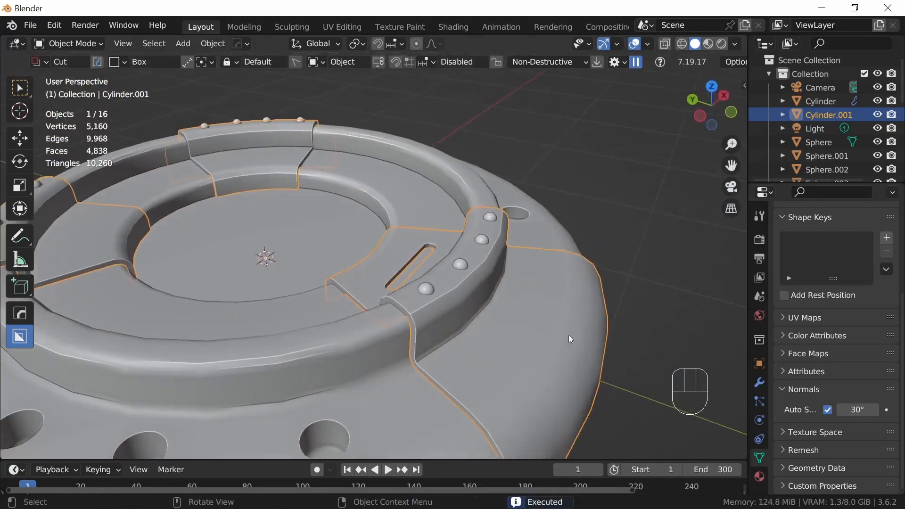
Step: Set the transform orientation to Cursor and inspect the base and the radial panels in isolation, ending with the panels selected
left_click(519, 343)
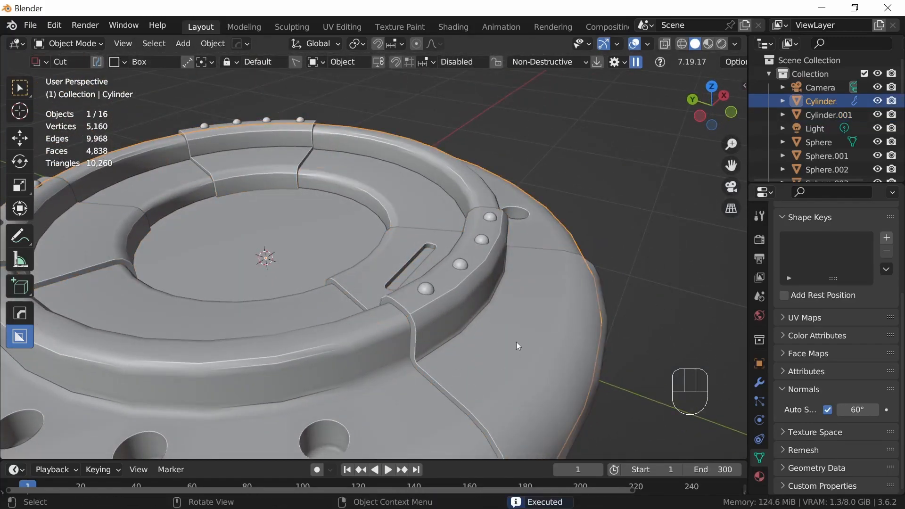
key("KP_Divide")
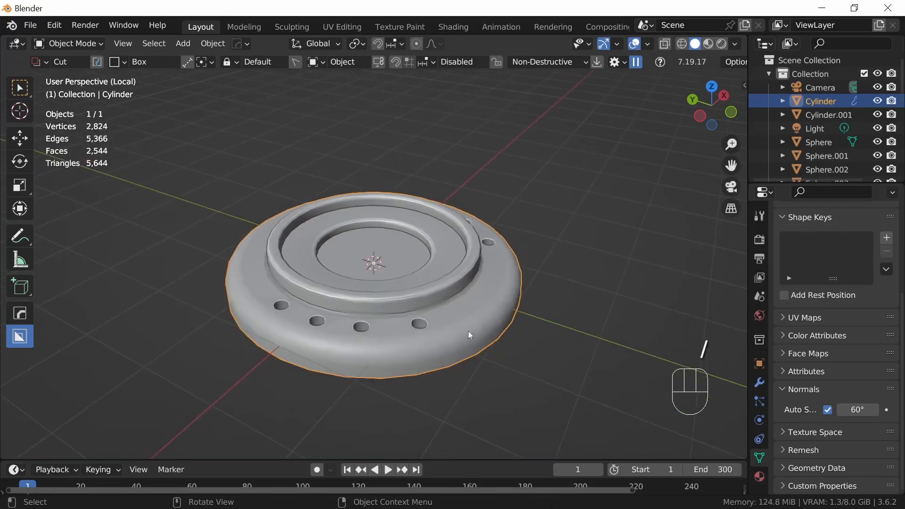
key("comma")
left_click(596, 243)
key("KP_Divide")
left_click(529, 325)
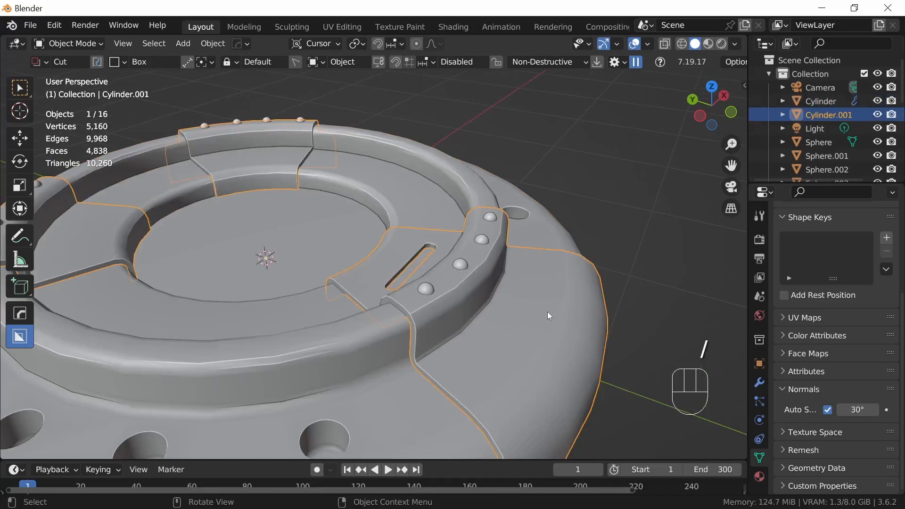
key("KP_Divide")
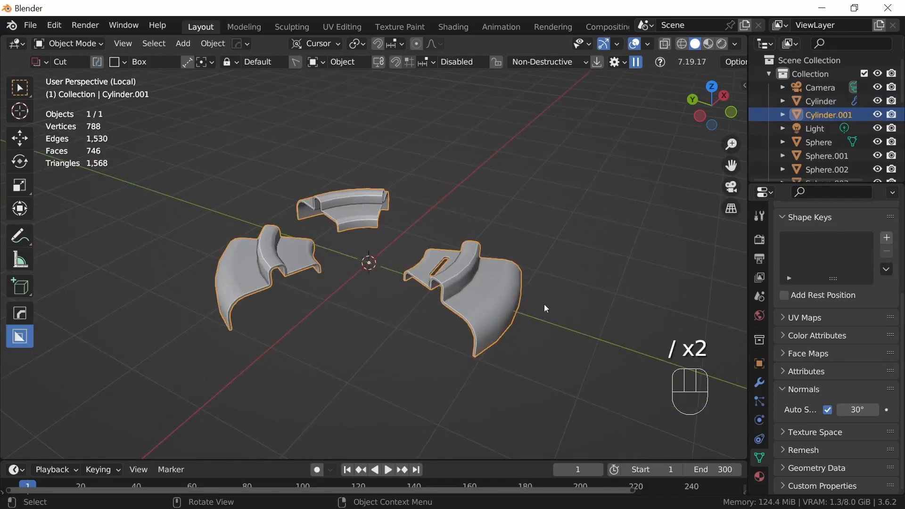
key("KP_Divide")
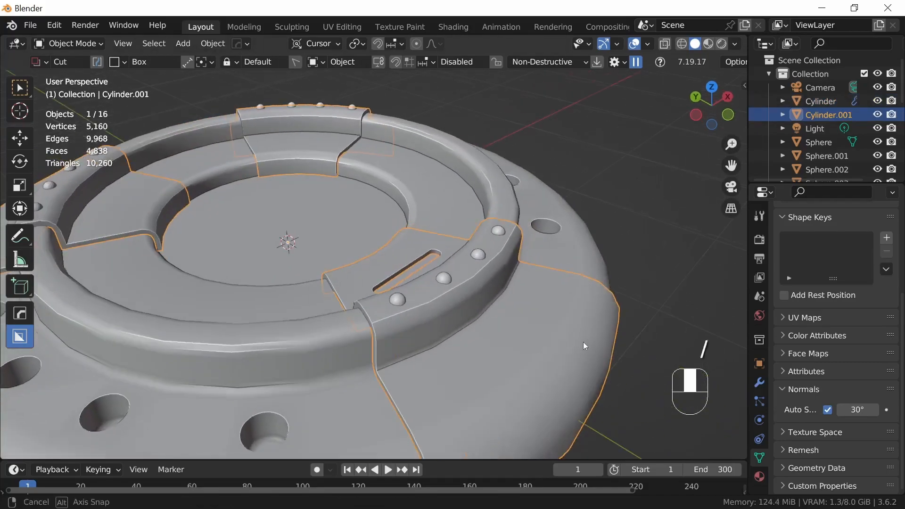
Step: Draw a longer box cutter across the front radial panel's outer tier, move it toward the centre and bevel its corners
key("KP_7")
middle_click_drag(524, 377, 525, 290, "shift")
left_click_drag(318, 309, 473, 325)
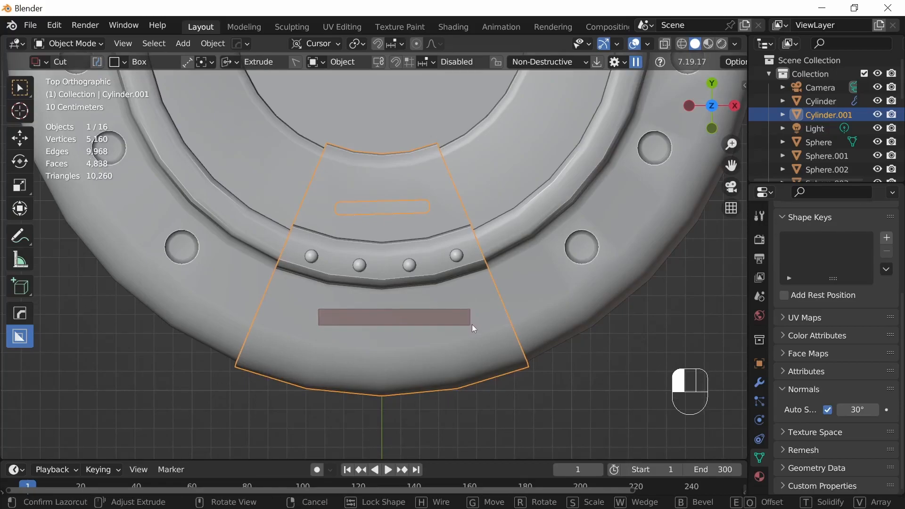
key("g")
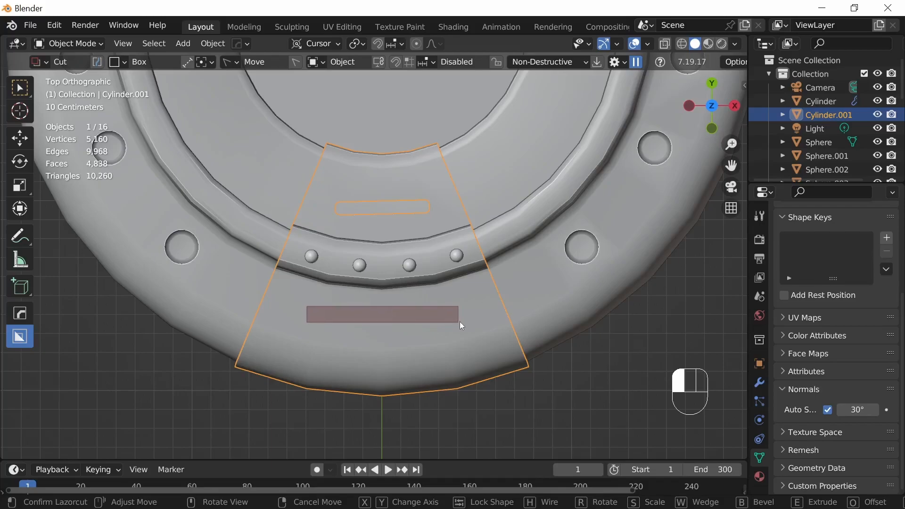
key("b")
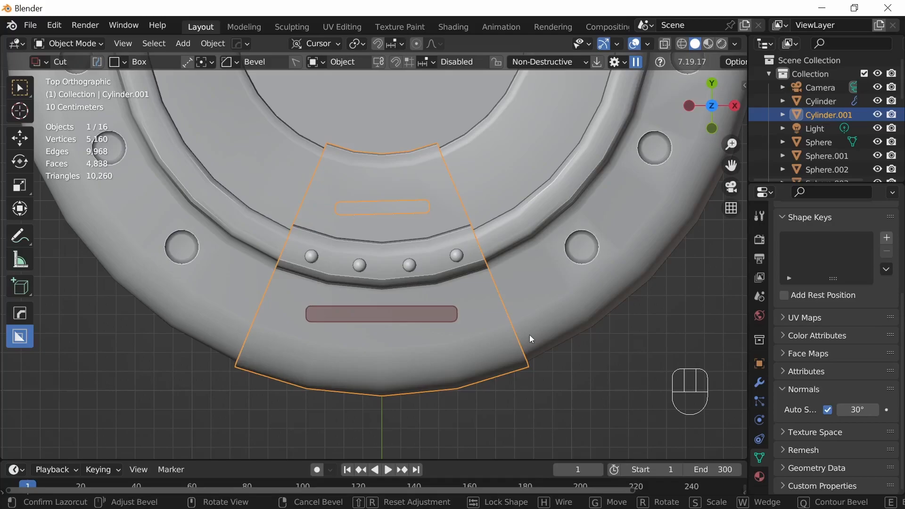
key("Tab")
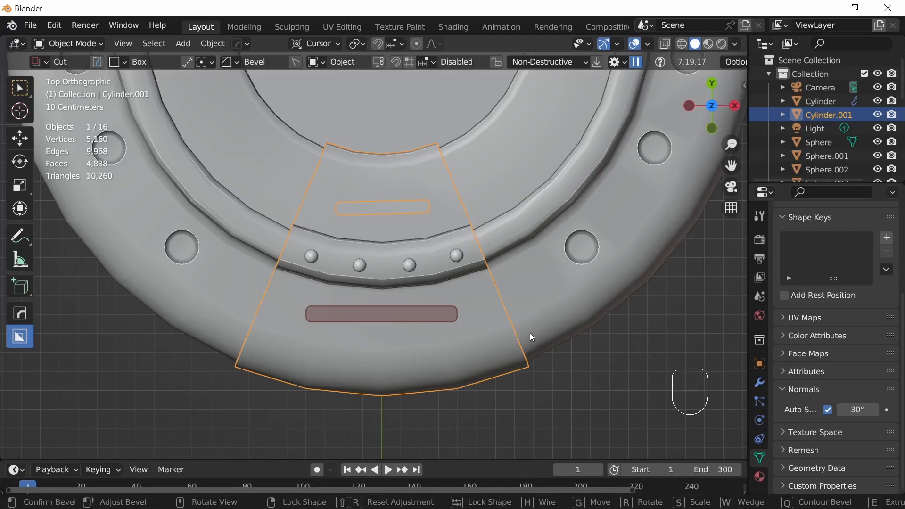
Step: Offset the longer cutter upward above the outer tier and apply it as a second slot in the front panel
middle_click_drag(511, 350, 553, 219)
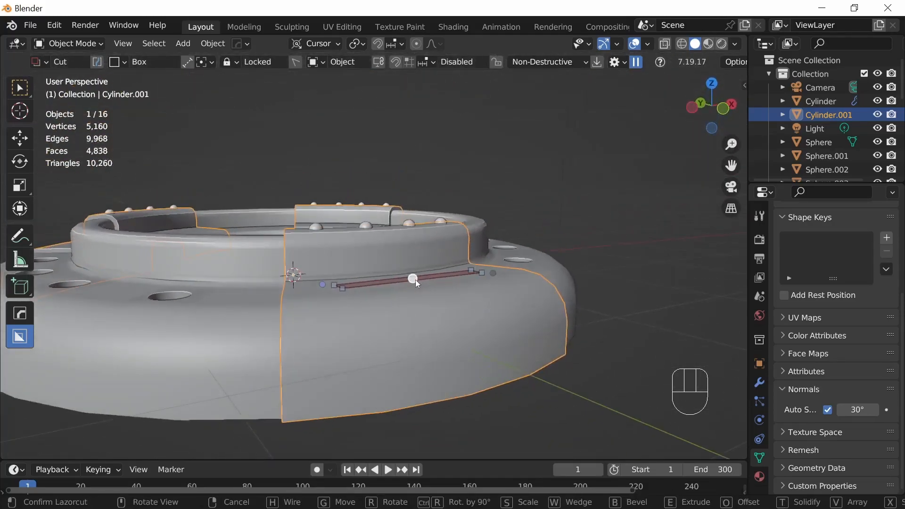
key("o")
left_click(415, 229)
middle_click_drag(605, 296, 550, 366)
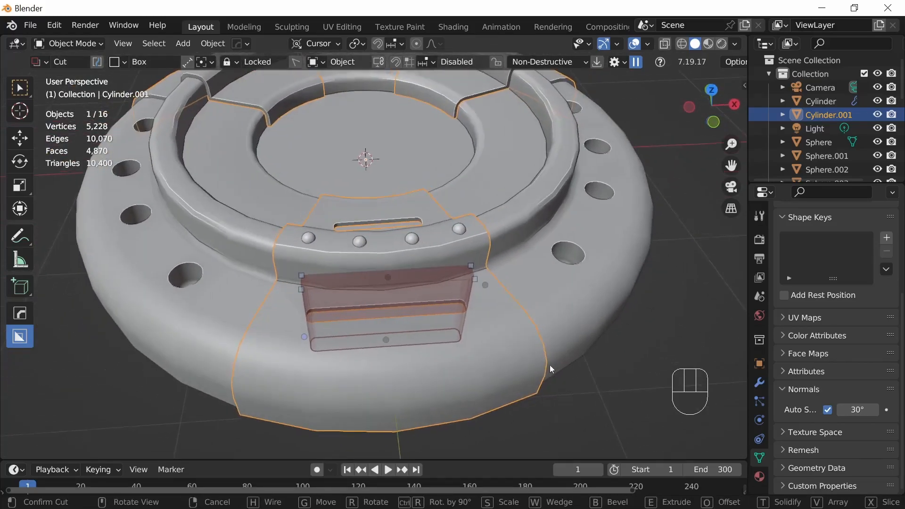
left_click(562, 323)
middle_click_drag(547, 318, 426, 254)
mouse_move(548, 311)
middle_mouse_down()
mouse_move(561, 340)
mouse_move(550, 318)
middle_mouse_up()
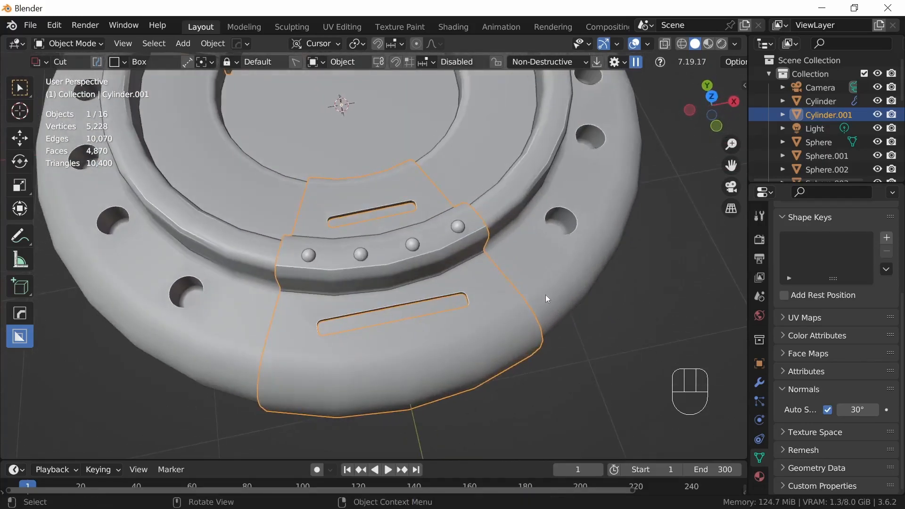
Step: Unhide the two slot cutters, Cutter.005 and Cutter.008, in the Cutters collection
key("KP_7")
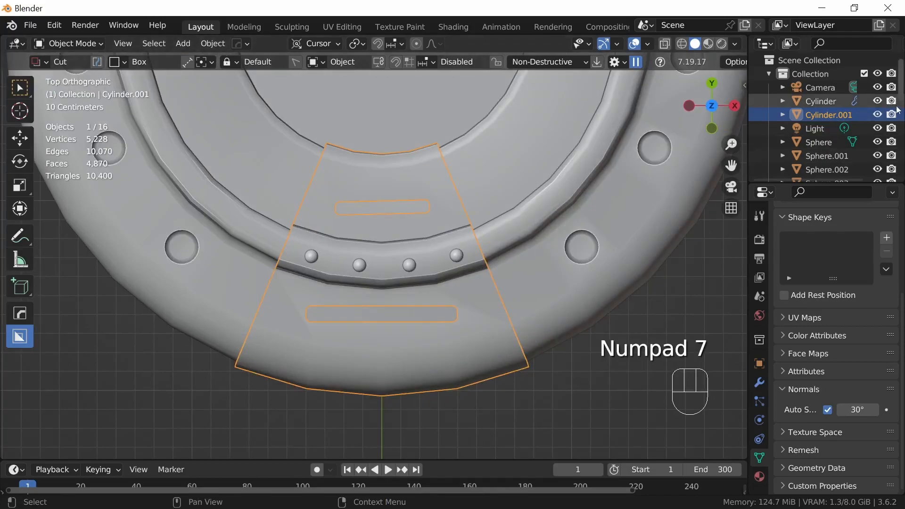
scroll(894, 167, "down", 8)
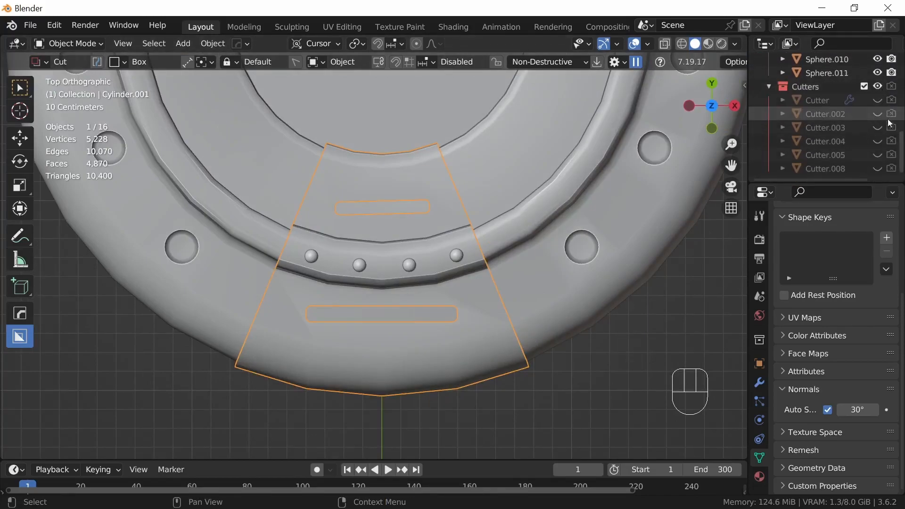
left_click(877, 168)
left_click(877, 155)
middle_click_drag(533, 356, 496, 278)
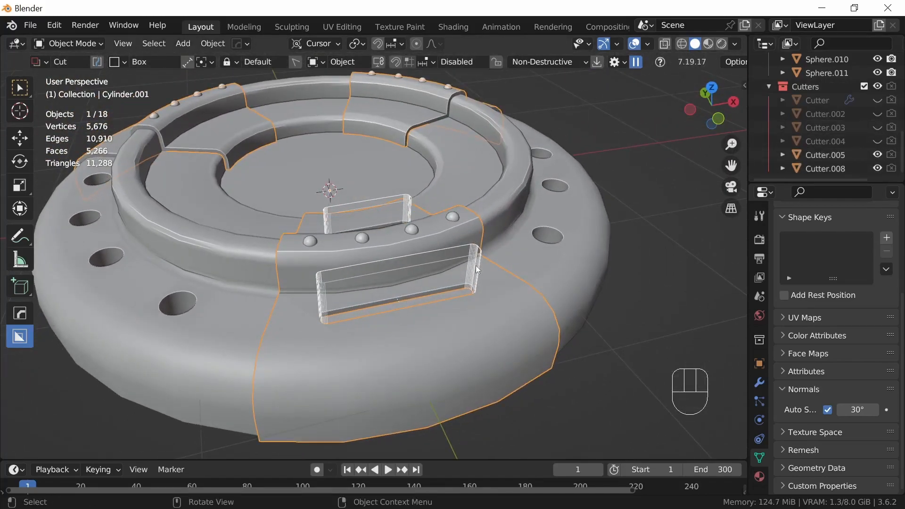
Step: Duplicate the long slot cutter from the front panel onto the rear-right panel's outer tier and rotate it about 47° around Z
left_click(498, 271)
key("KP_7")
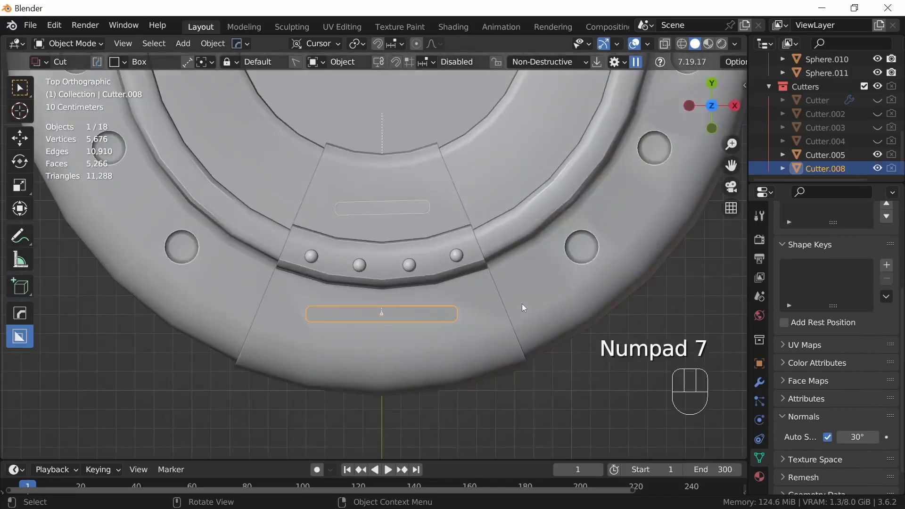
middle_click_drag(537, 303, 562, 314, "ctrl")
scroll(561, 313, "up", 5, "shift")
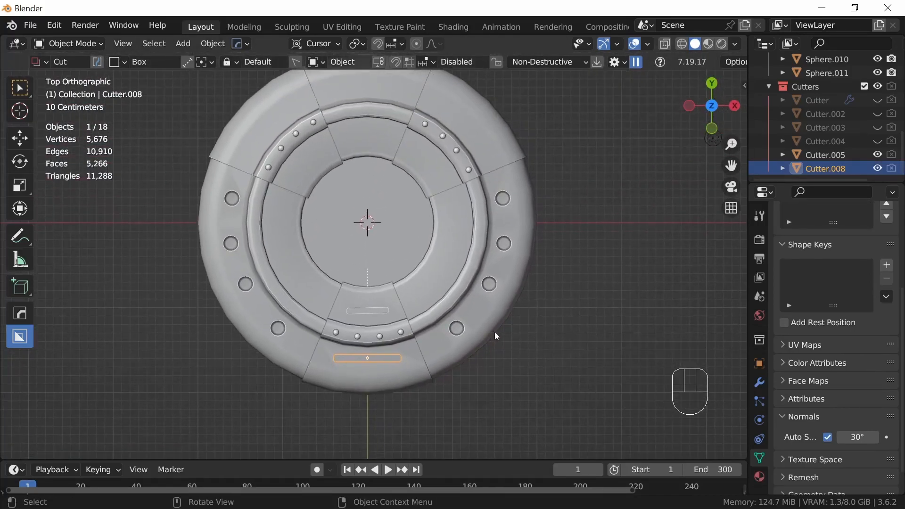
key("shift")
key("shift+d")
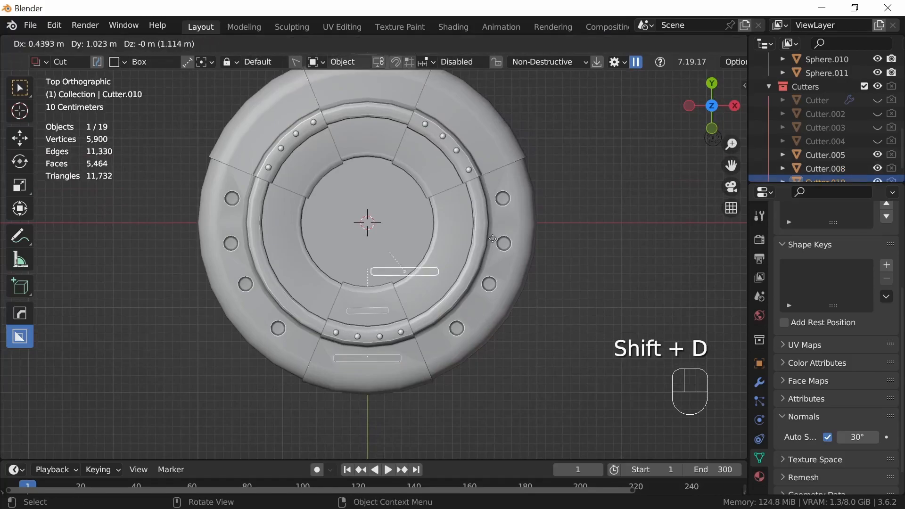
left_click(552, 106)
key("r")
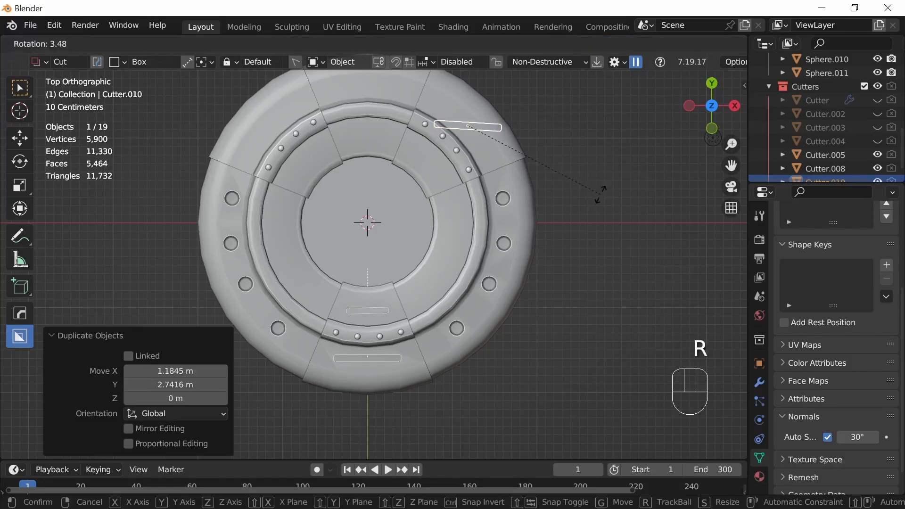
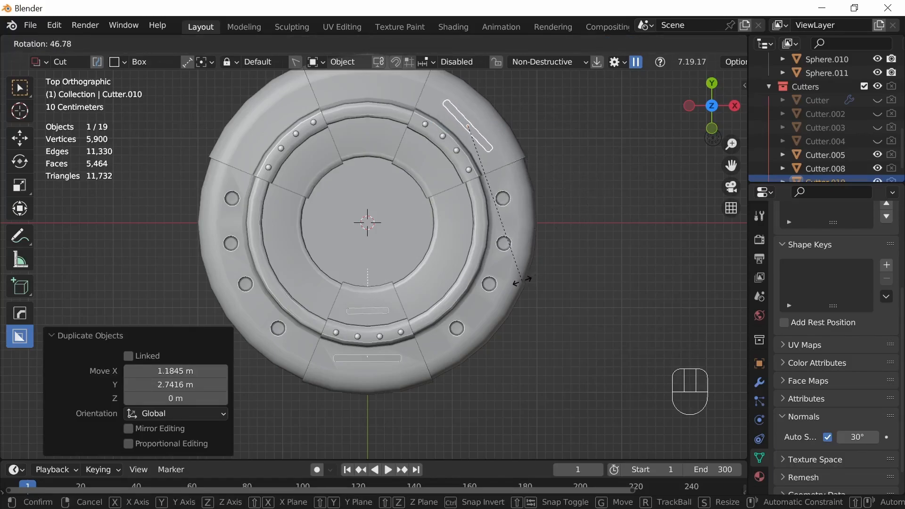
left_click(515, 282)
key("g")
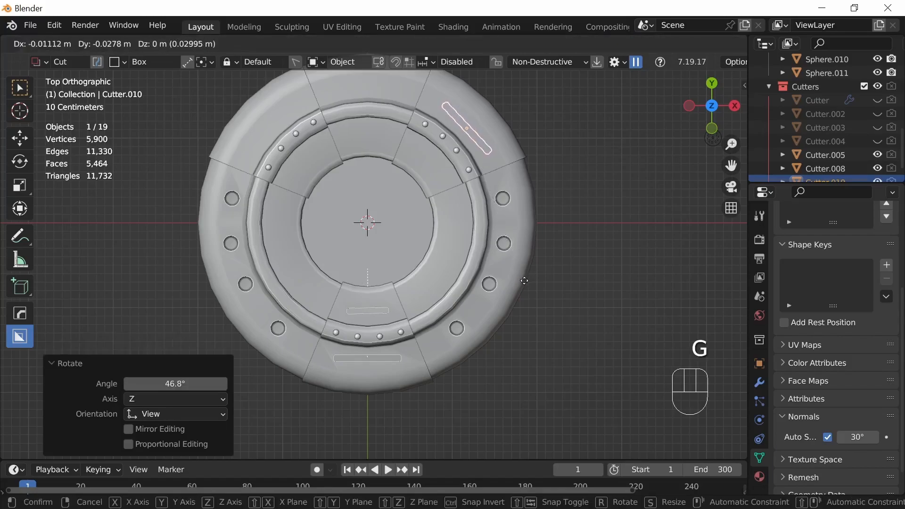
left_click(525, 282)
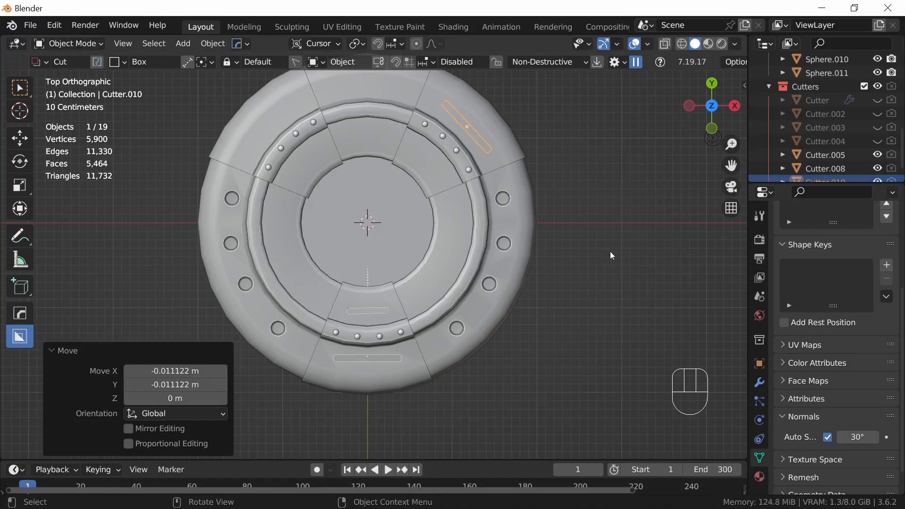
Step: Fine-tune the duplicated long cutter's position on the rear-right panel and rotate it about -0.5°
middle_click_drag(583, 227, 583, 271, "shift")
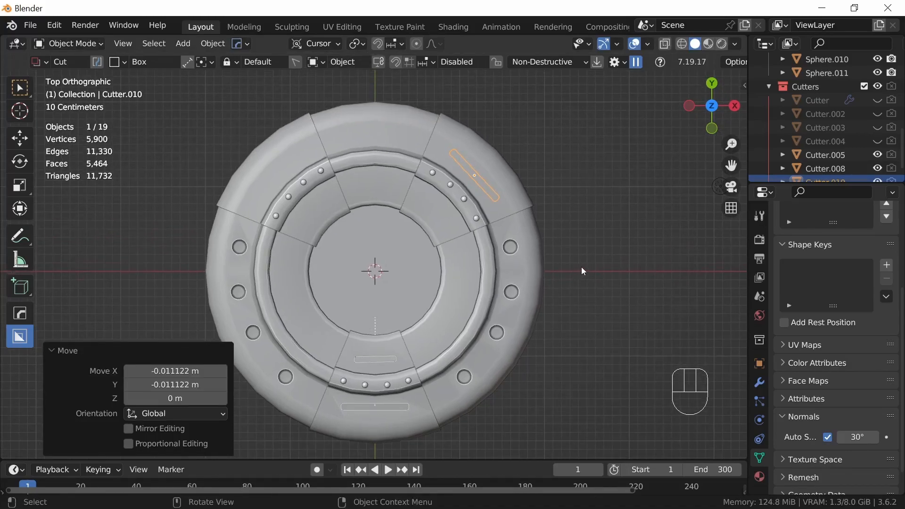
key("g")
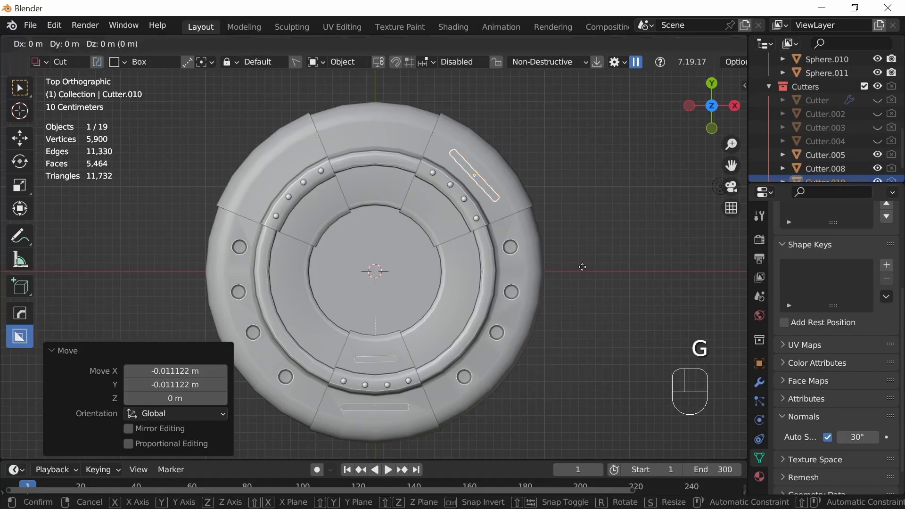
left_click(587, 277)
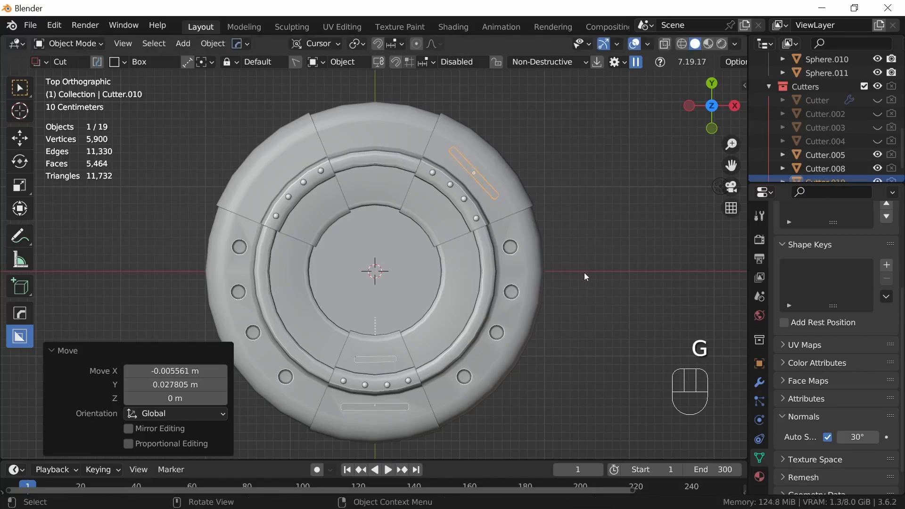
key("g")
left_click(593, 282)
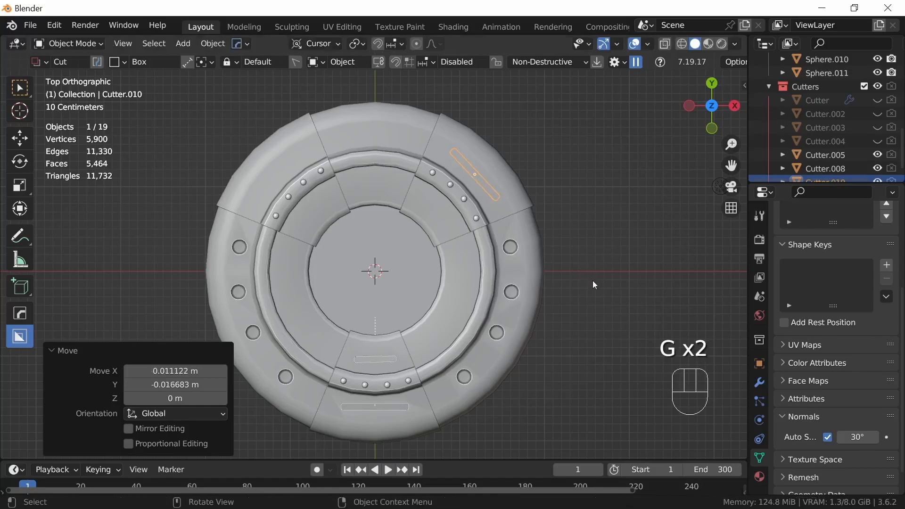
key("r")
left_click(594, 283)
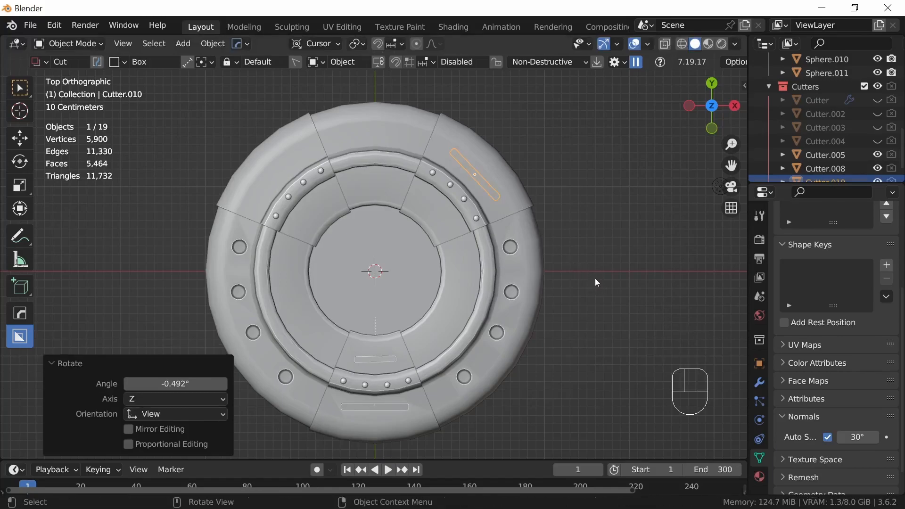
Step: Duplicate the rear-right long cutter onto the rear-left panel, about -2.37 m along X, and set its Z rotation to 45°
key("shift")
key("shift+d")
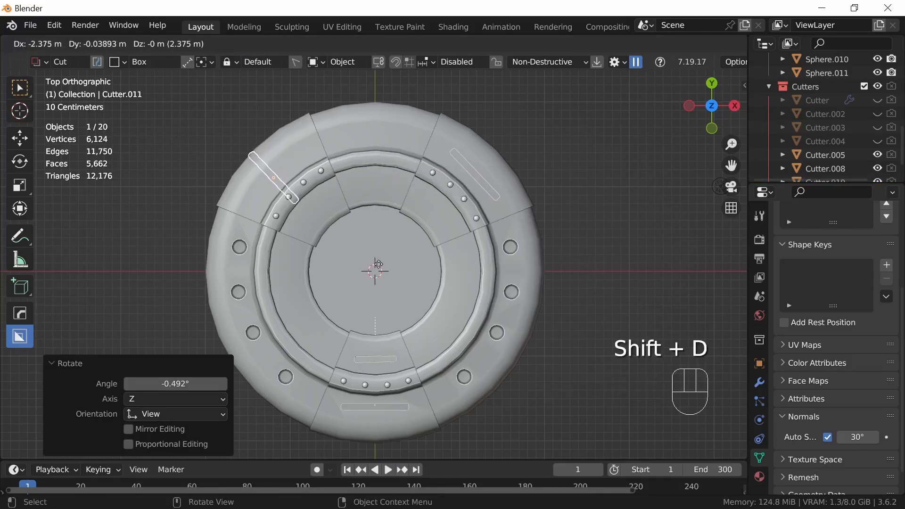
left_click(379, 264)
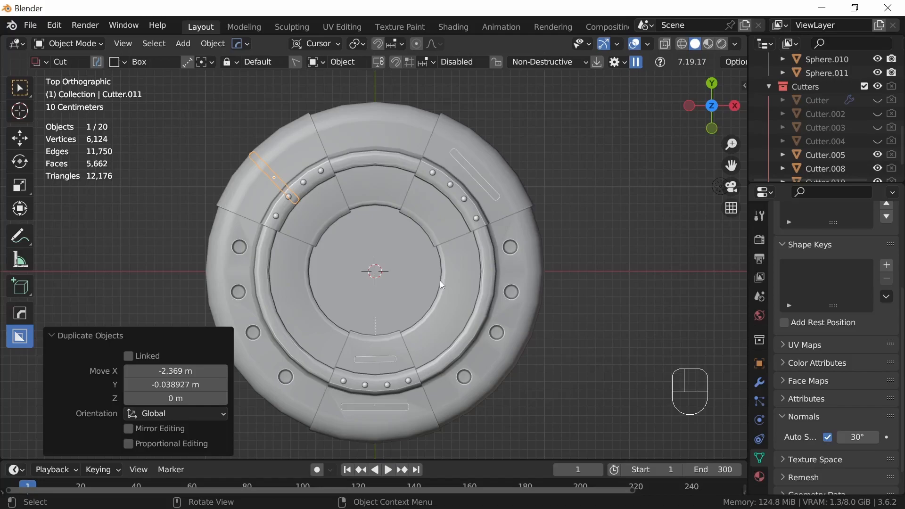
key("n")
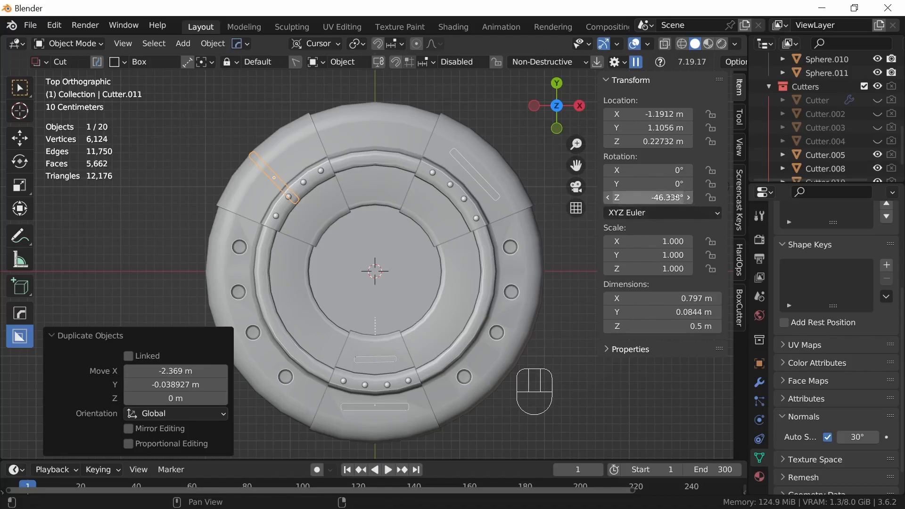
left_click(666, 197)
type("45")
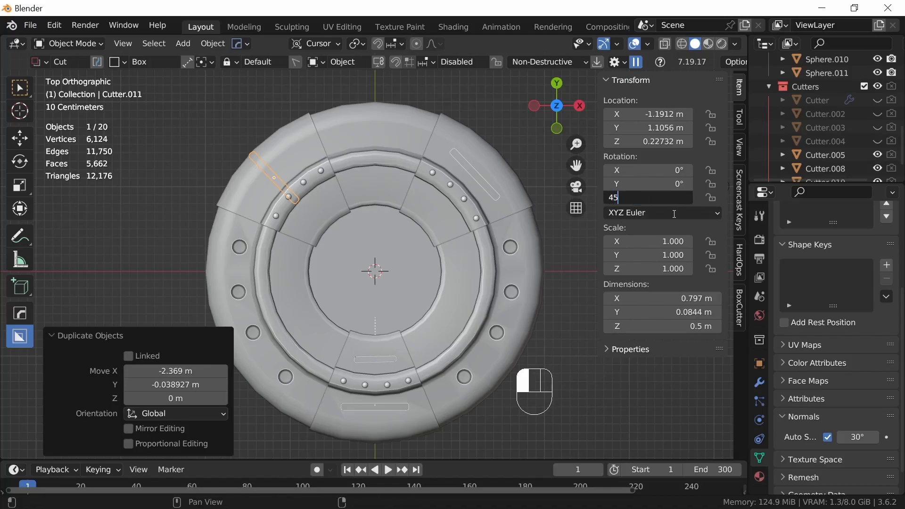
left_click(674, 214)
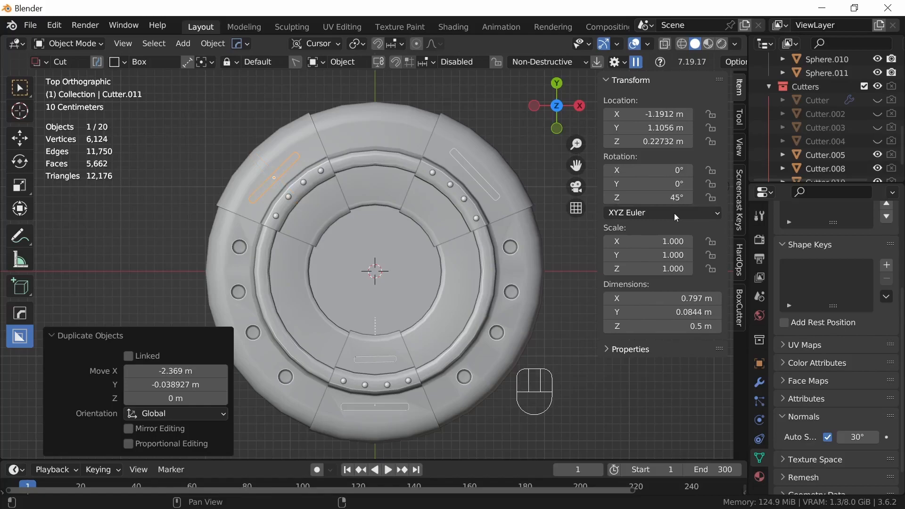
Step: Set the Z rotation of the rear-right panel's long cutter to -45°
left_click(479, 174)
left_click(665, 198)
type("-45")
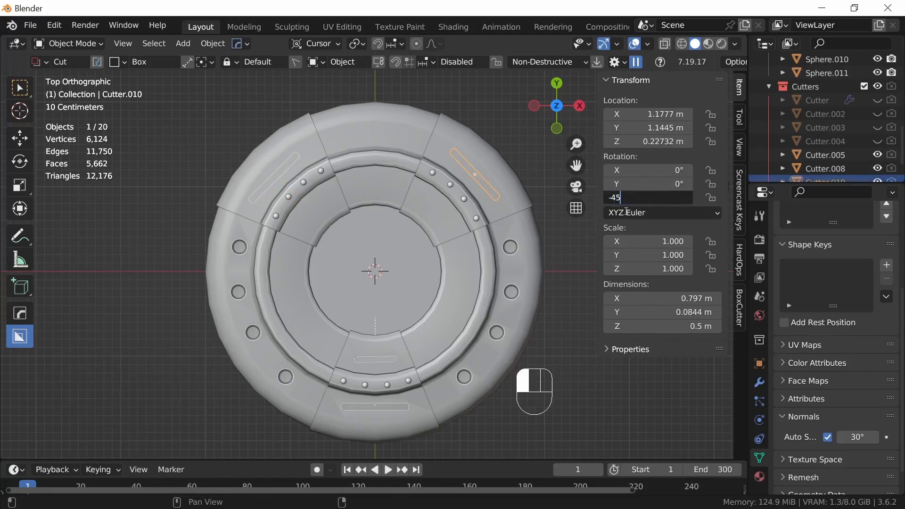
key("Return")
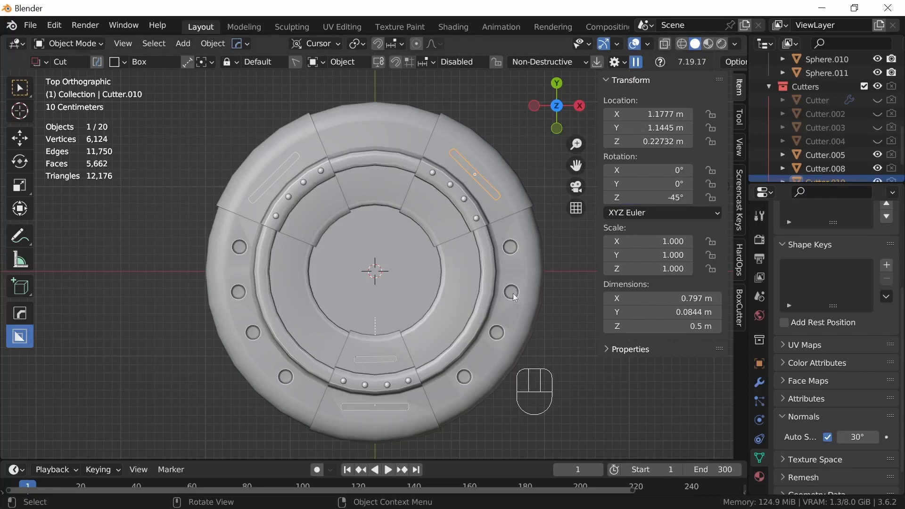
key("n")
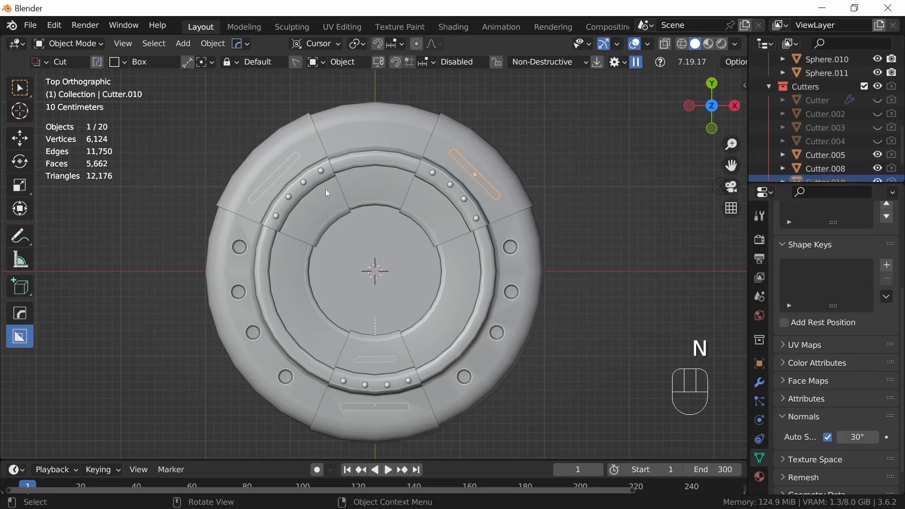
Step: Move the rear-left panel's long cutter about 0.044 m along X and 0.067 m along Y
left_click(292, 170)
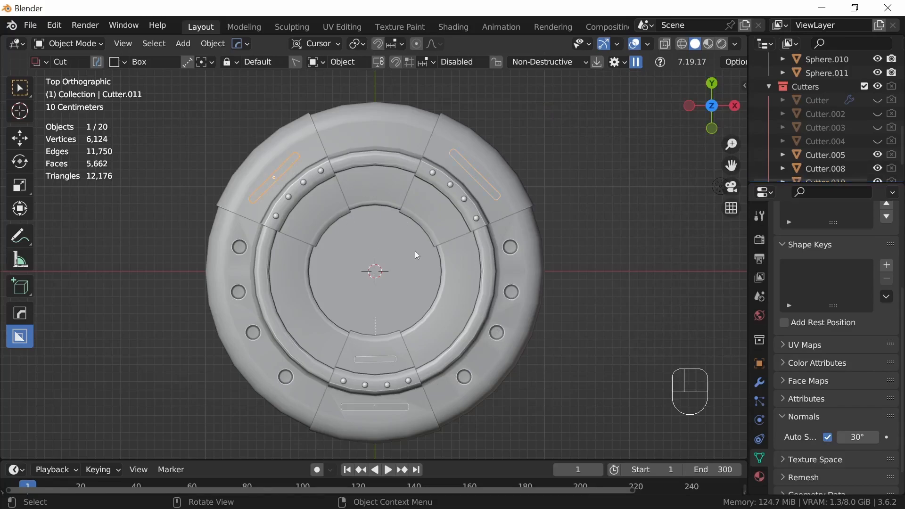
key("g")
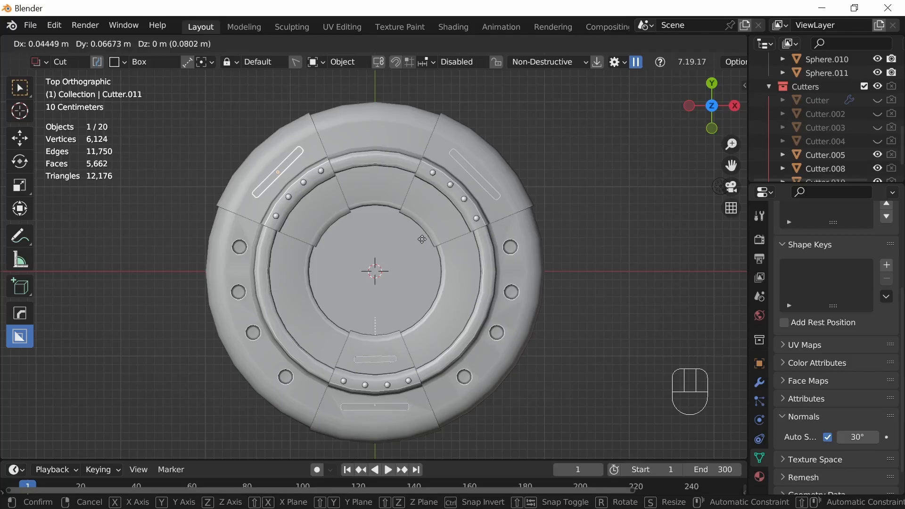
left_click(423, 240)
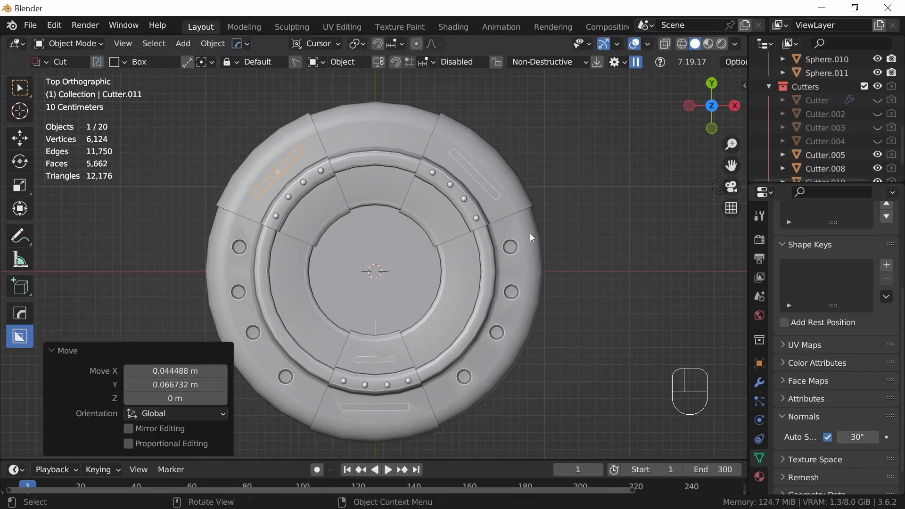
Step: Cut the rear-left slot into the radial panels with a HardOps Difference boolean using its long cutter
middle_click_drag(408, 336, 431, 353)
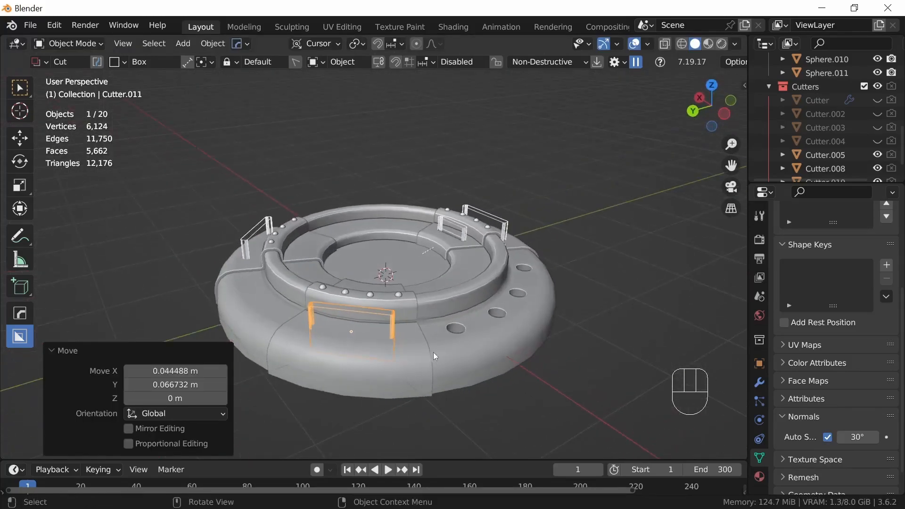
left_click(434, 360, "shift")
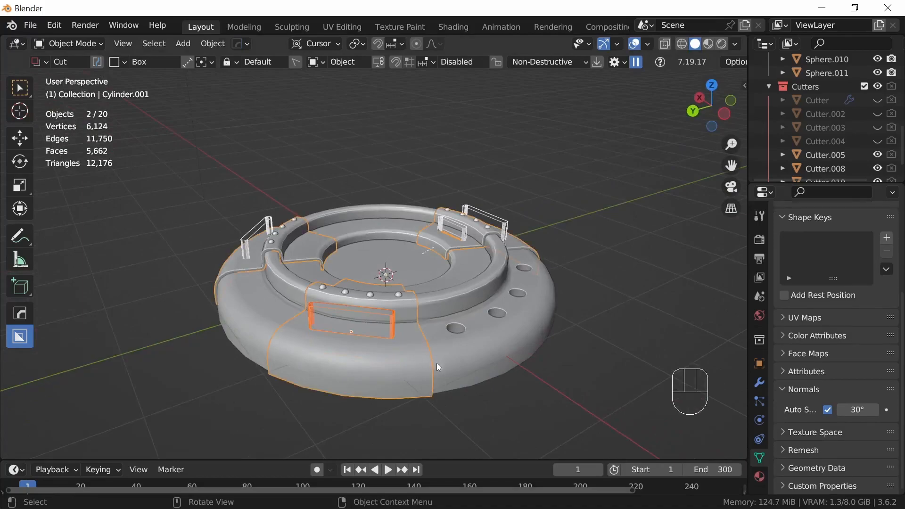
key("q")
left_click(413, 349)
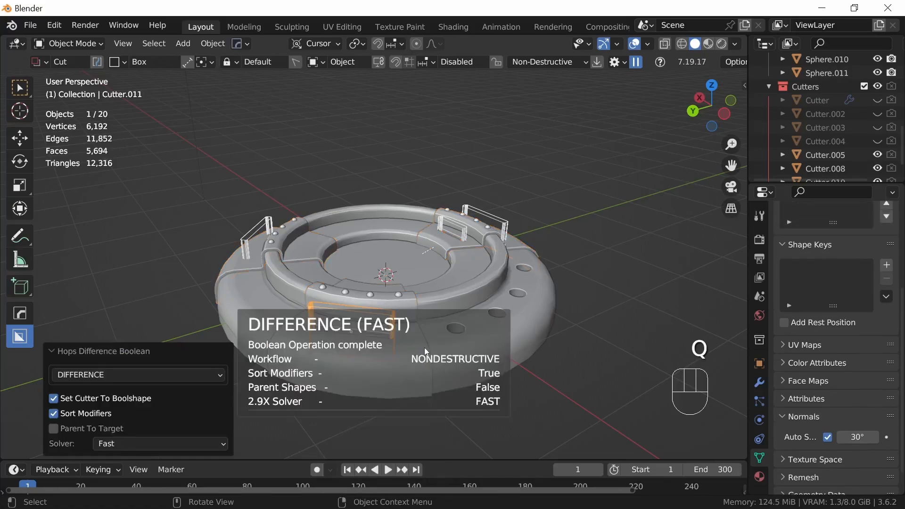
Step: Subtract the rear-right long cutter from the radial panels with a HardOps Difference boolean
middle_click_drag(506, 278, 607, 272)
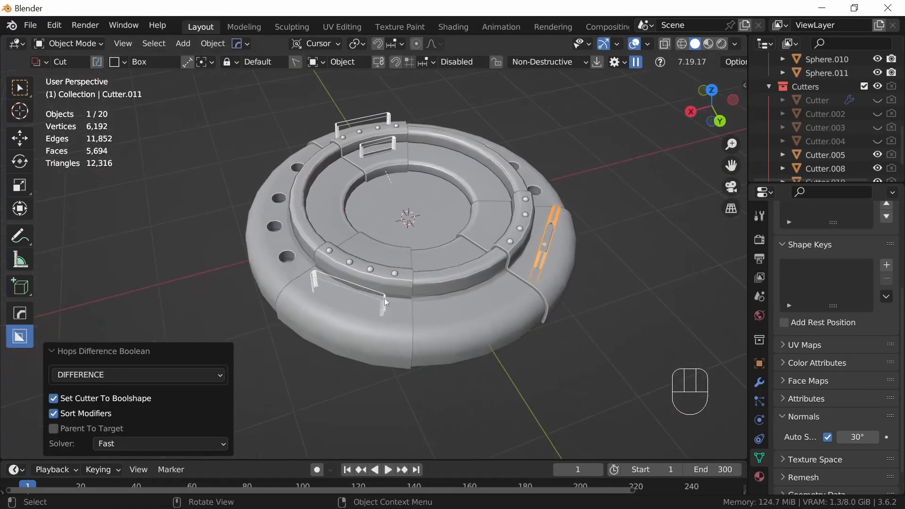
left_click(386, 298)
left_click(400, 329, "shift")
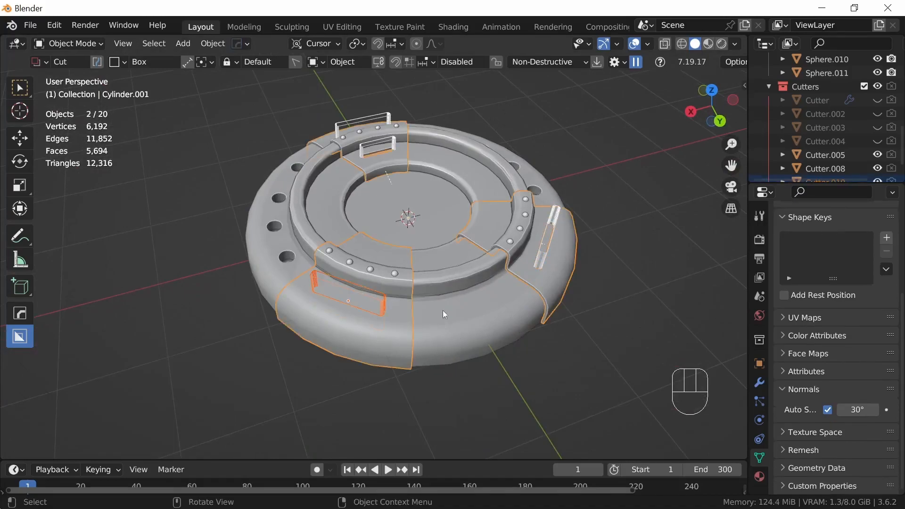
key("q")
left_click(425, 334)
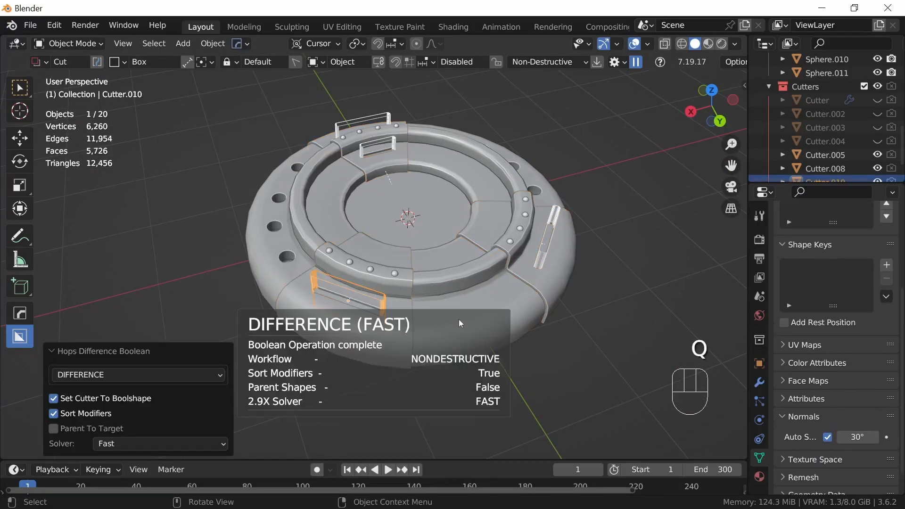
middle_click_drag(539, 284, 516, 276)
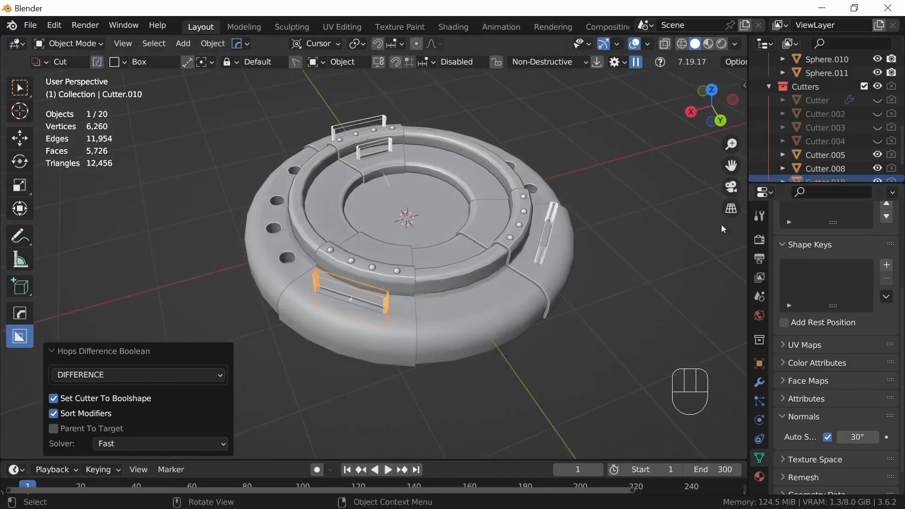
Step: Examine the radial panels' modifier stack and collapse the Solidify settings to reveal the boolean modifiers
left_click(482, 301)
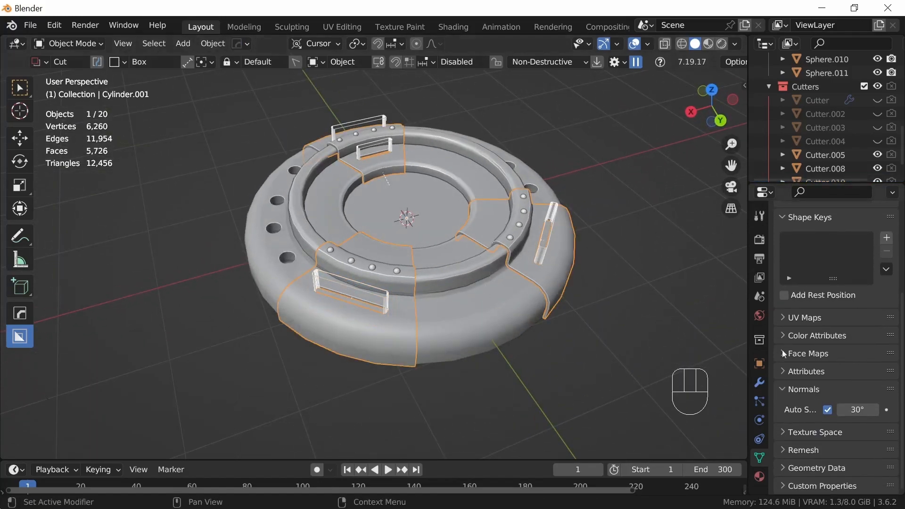
left_click(760, 382)
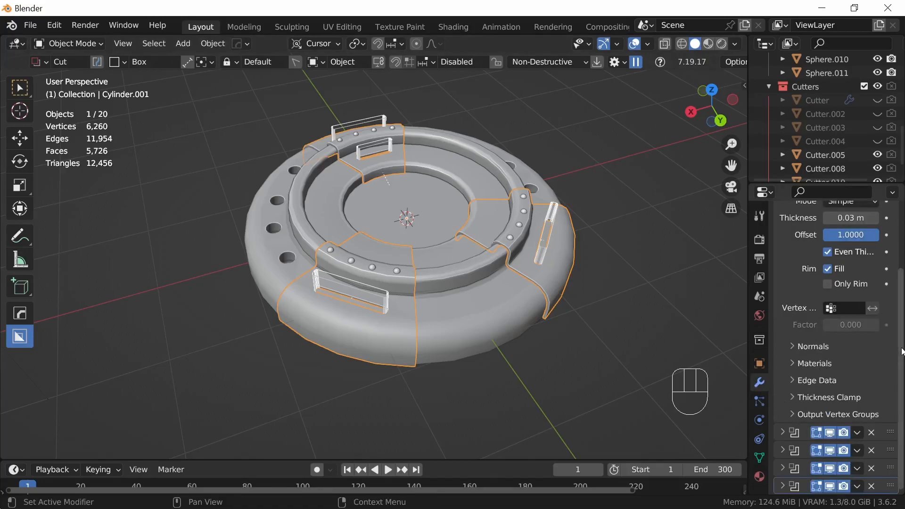
left_click_drag(901, 349, 901, 285)
left_click(782, 260)
left_click(802, 238)
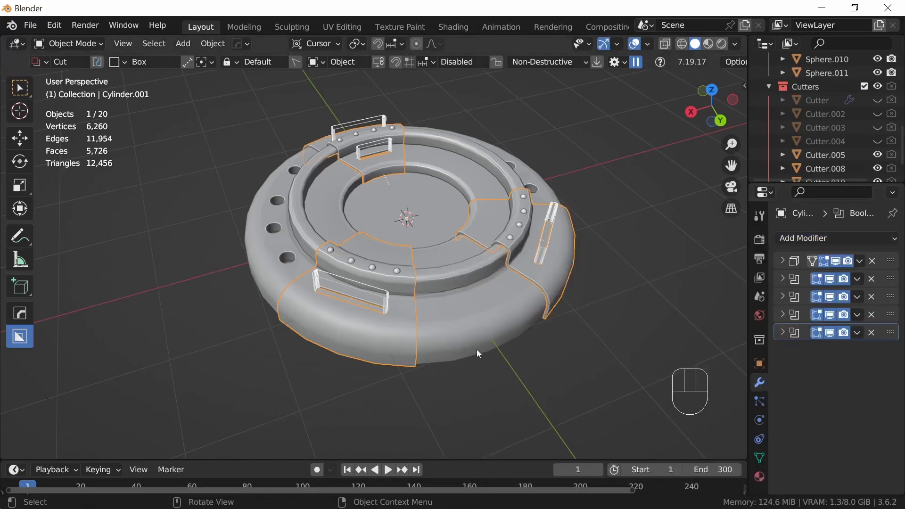
Step: Duplicate the front panel's short inner cutter onto the rear-right panel, about 0.713 m along X and 1.732 m along Y, and show its transform values
middle_click_drag(476, 349, 425, 359)
key("KP_7")
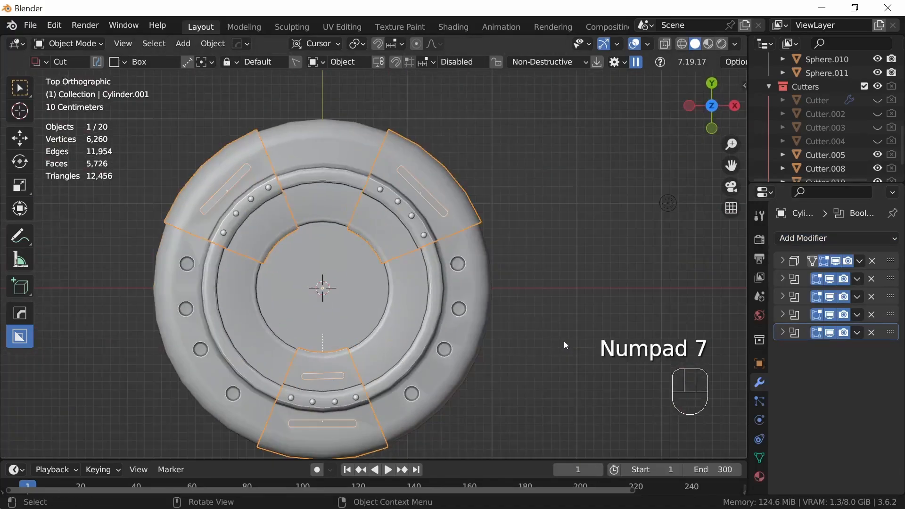
left_click(343, 372)
middle_click_drag(343, 372, 417, 330)
key("KP_7")
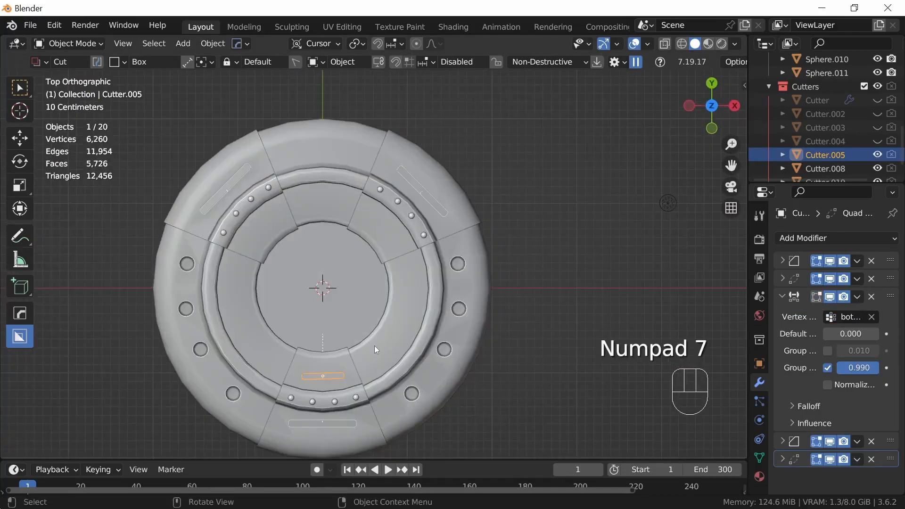
key("shift+d")
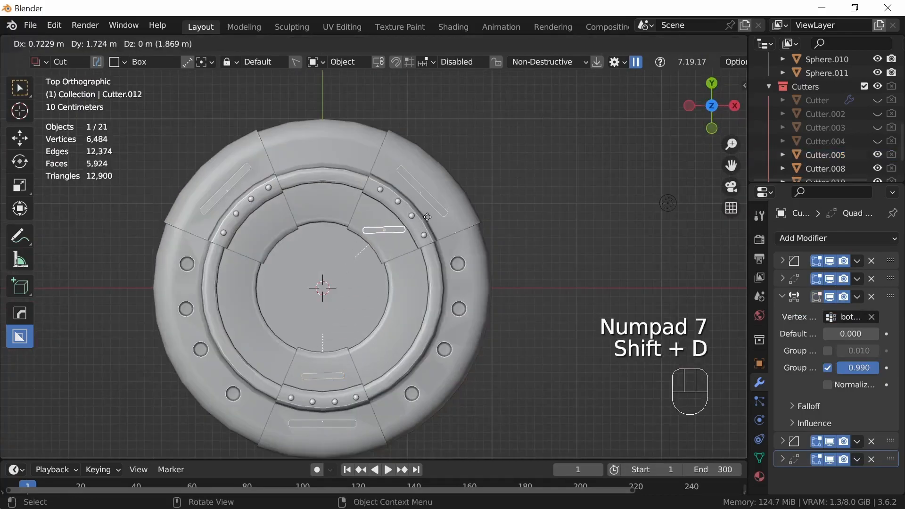
key("shift")
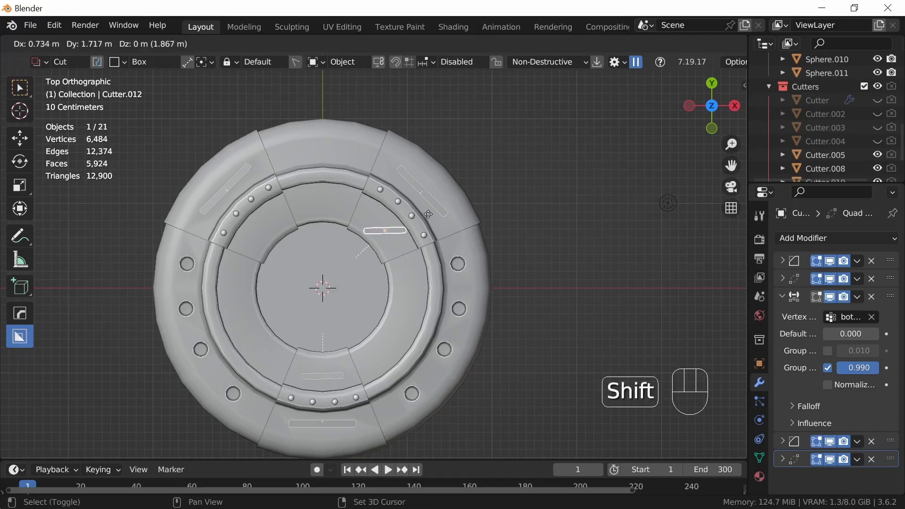
left_click(434, 207)
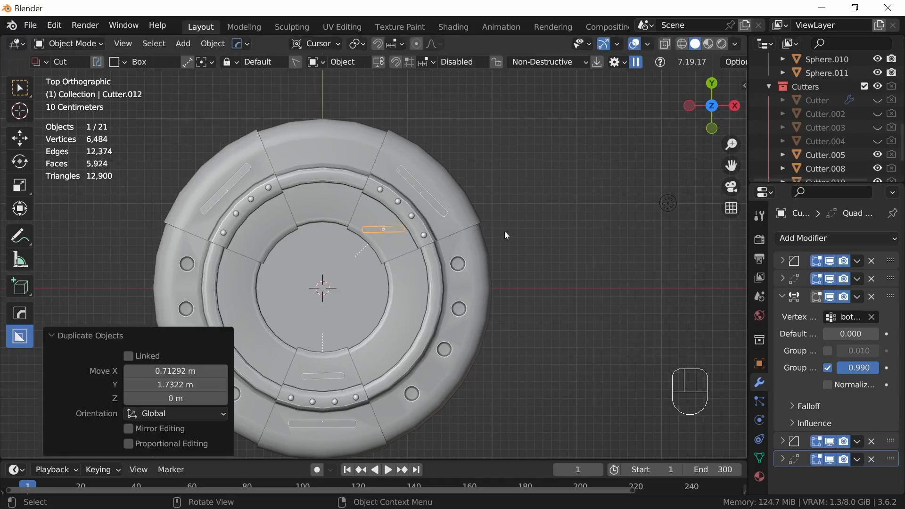
key("n")
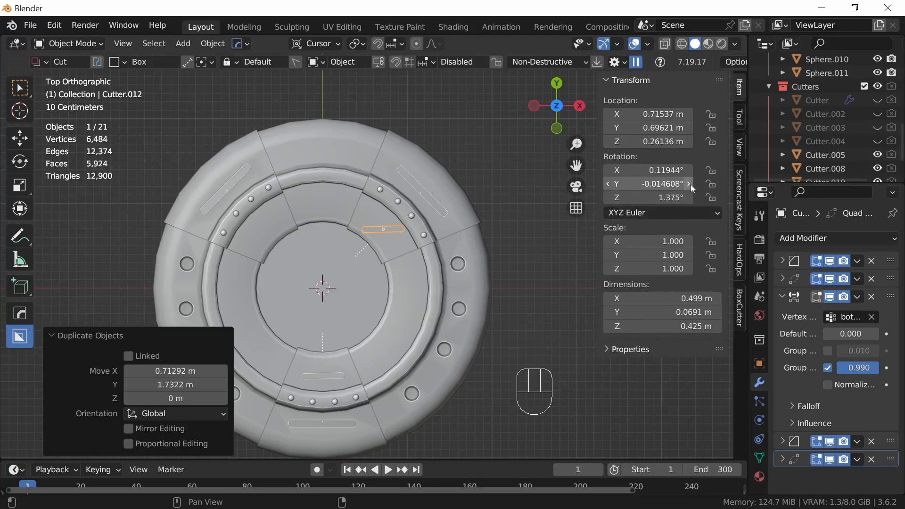
Step: Try a Y rotation of -45° on the duplicated short cutter and undo it
left_click(666, 183)
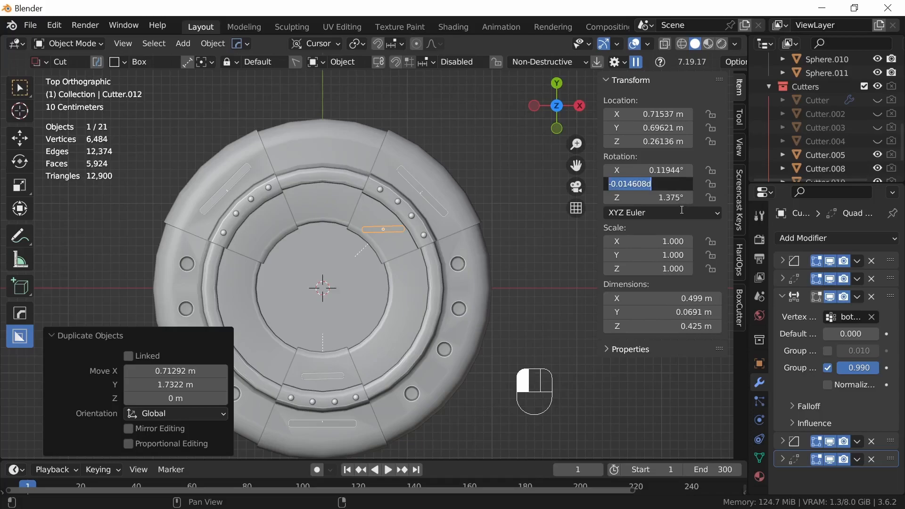
key("BackSpace")
type("-45")
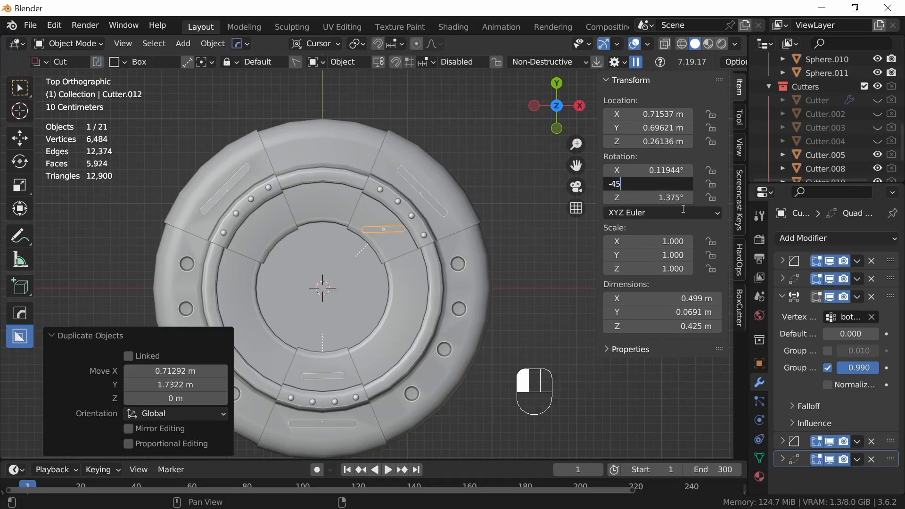
left_click(684, 209)
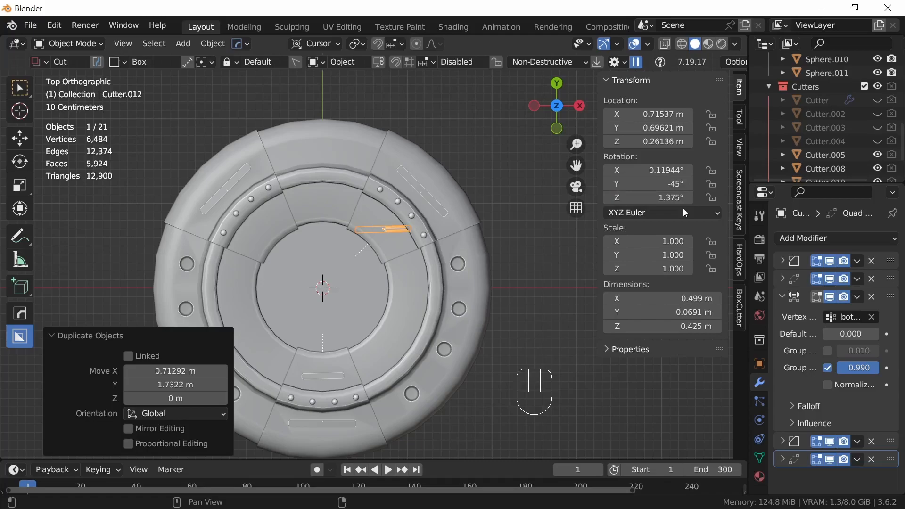
key("ctrl+z")
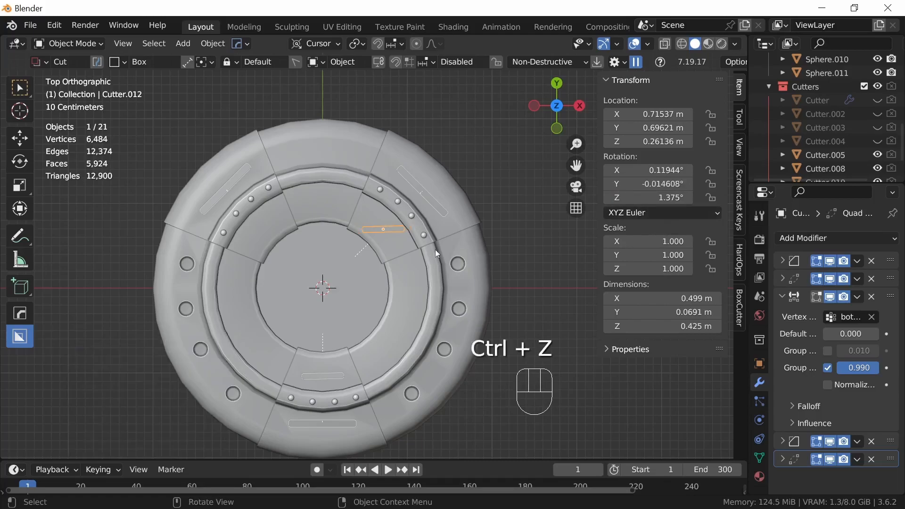
Step: Rotate the rear-right short cutter to a Z rotation of -45° so it lies across its panel
key("r")
left_click(381, 348)
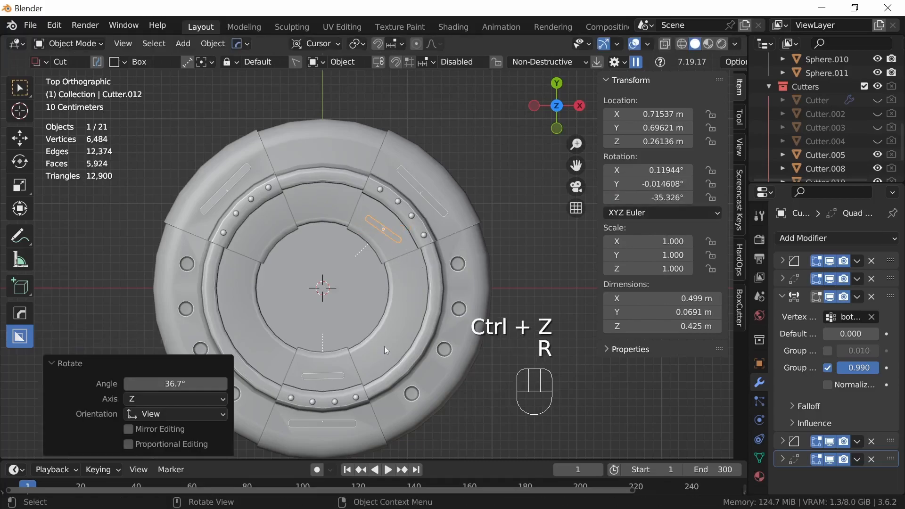
left_click(660, 197)
key("BackSpace")
type("-45")
left_click(641, 267)
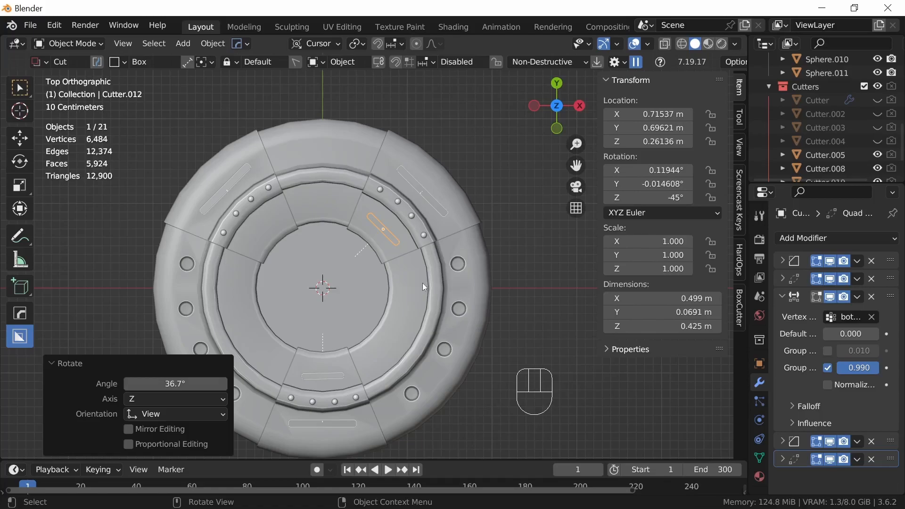
Step: Duplicate the front short cutter onto the rear-left panel, about -0.720 m along X and 1.743 m along Y, with a Z rotation of 45°
key("shift")
left_click(346, 374)
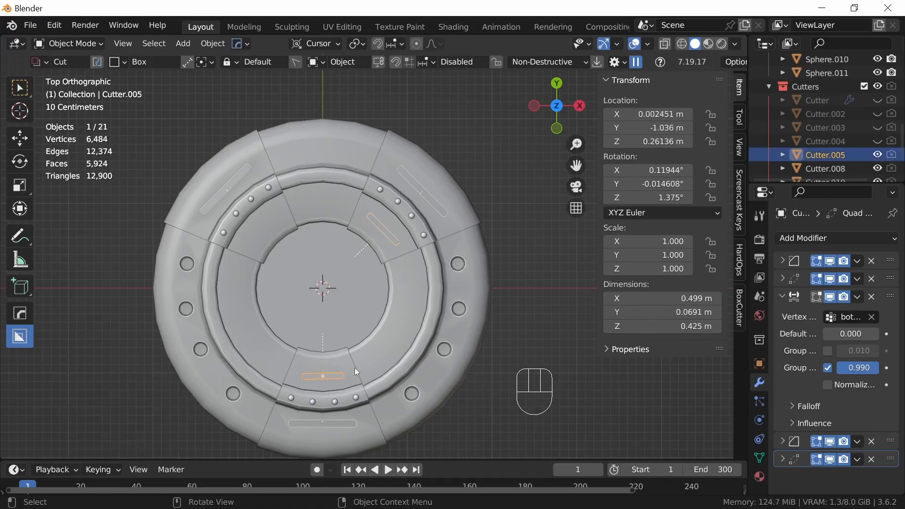
key("shift+d")
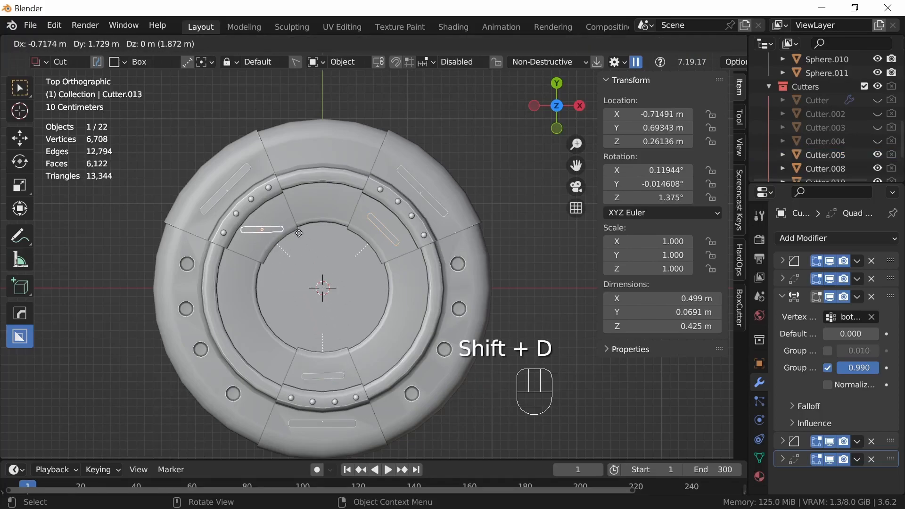
key("shift")
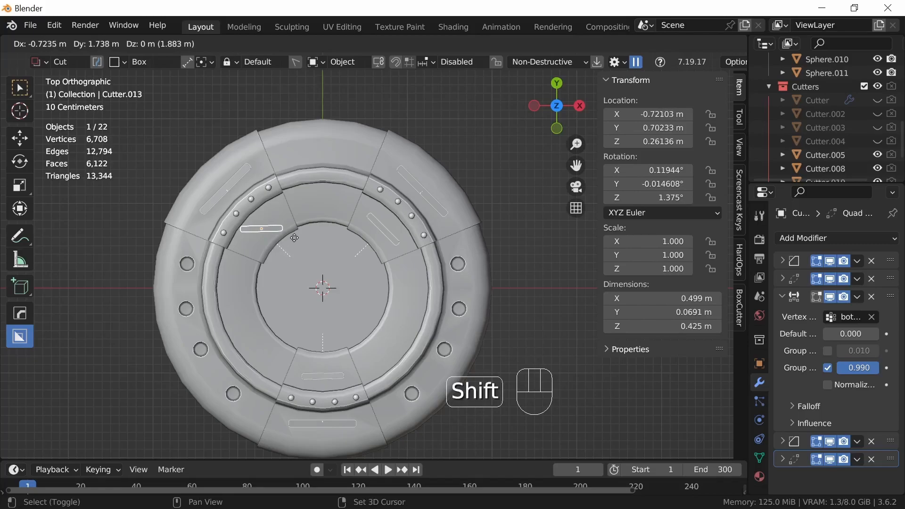
left_click(344, 243)
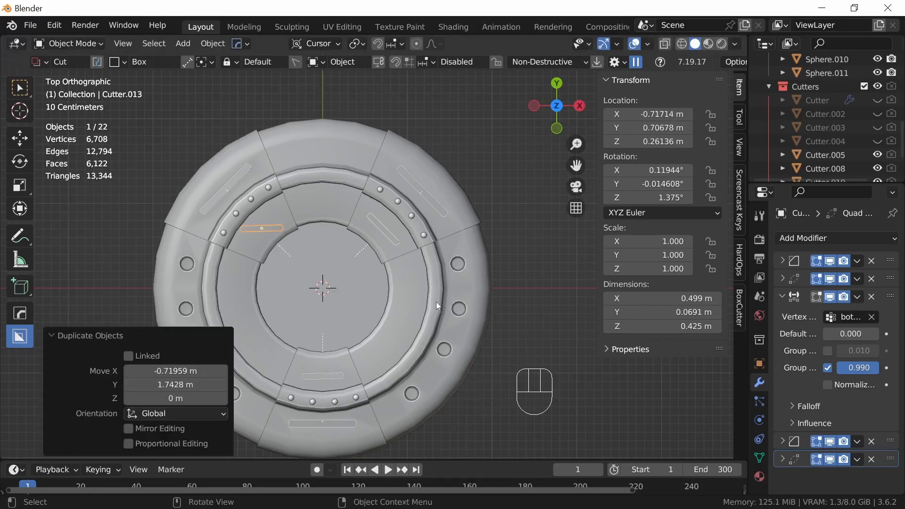
left_click(670, 197)
type("45")
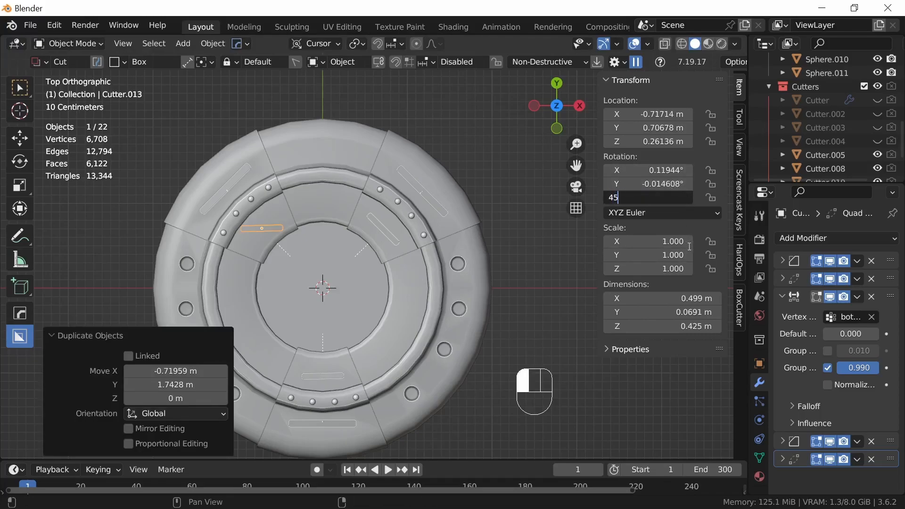
key("Return")
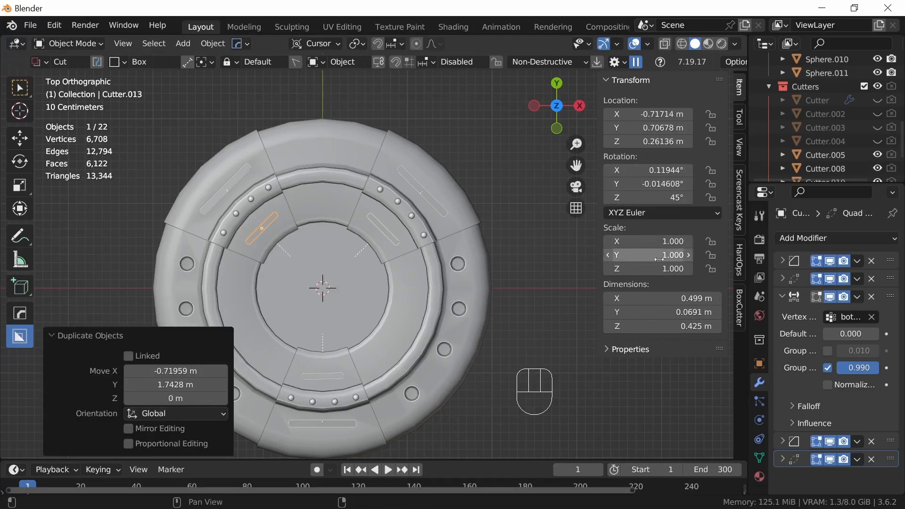
Step: Straighten the front panel's short inner cutter by setting its Z rotation to 0°, and close the transform values
left_click(339, 376)
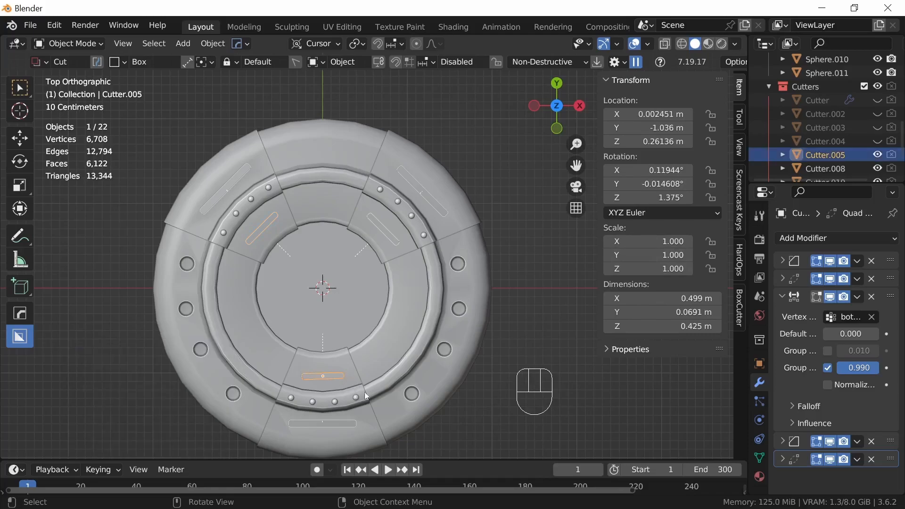
left_click(682, 198)
type("0")
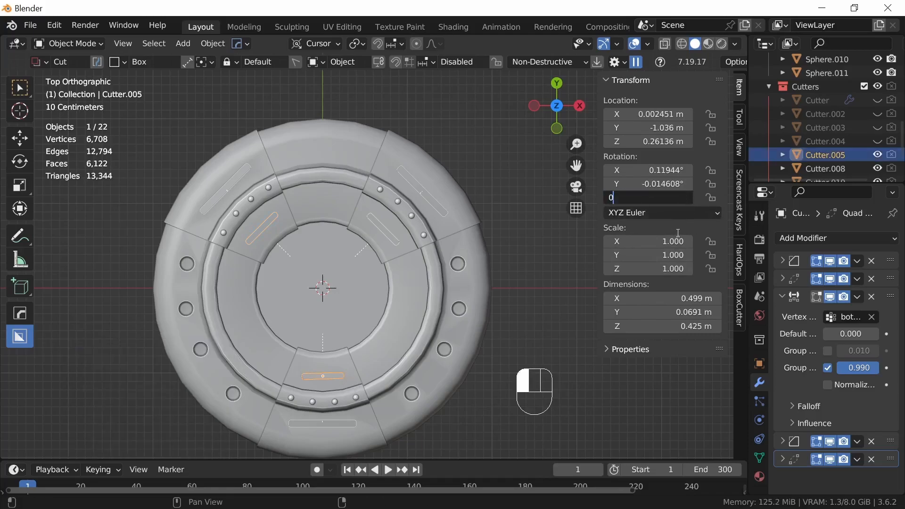
left_click(677, 233)
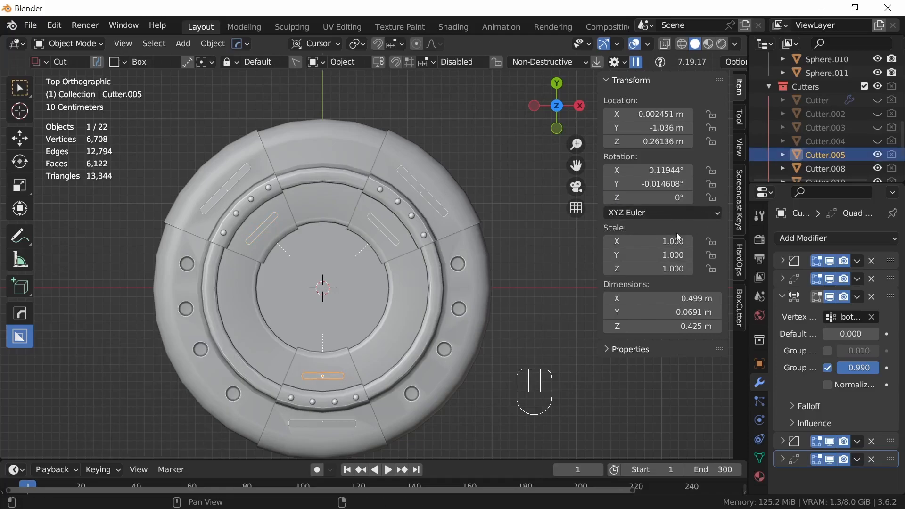
left_click(392, 234)
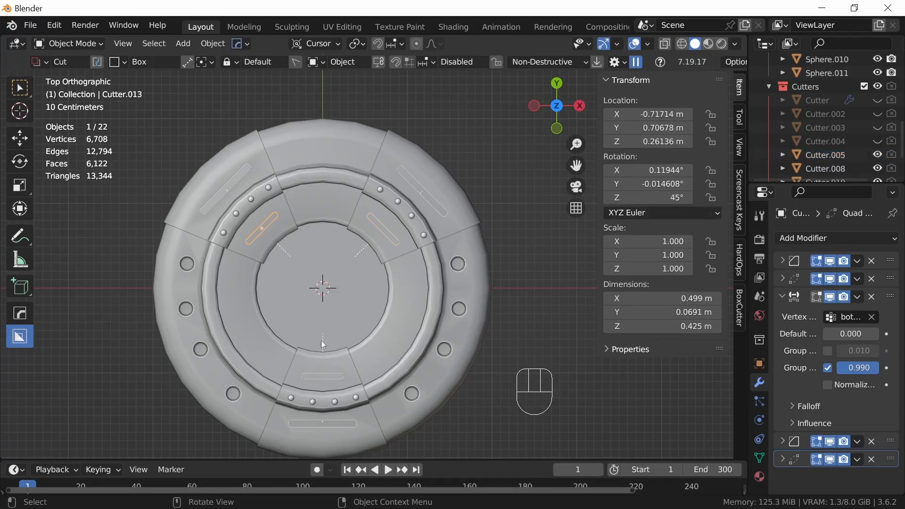
left_click(337, 377)
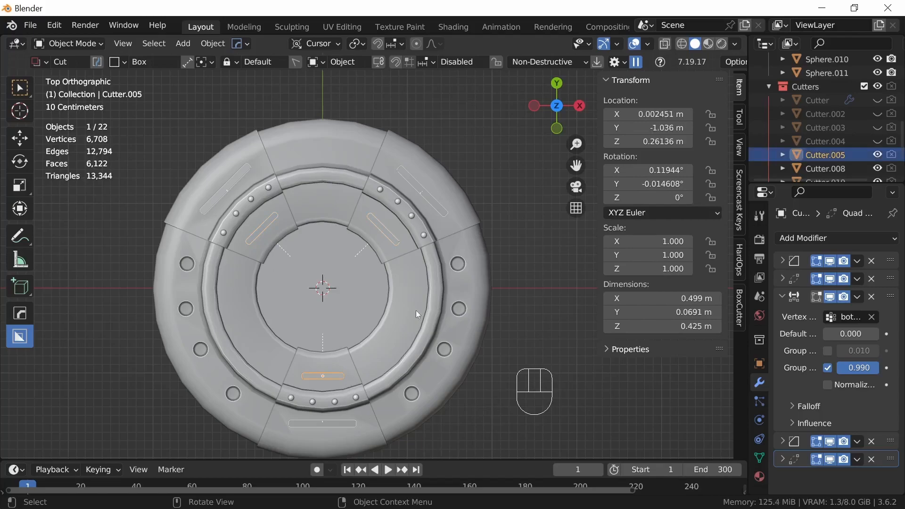
key("n")
Step: Cut the rear-left inner slot into the radial panels with a HardOps Difference boolean using its short cutter
middle_click_drag(401, 382, 517, 276)
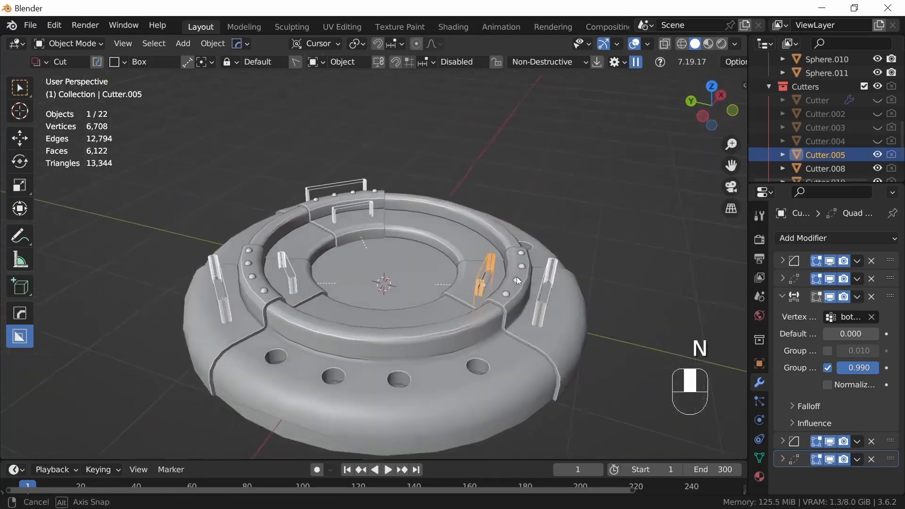
left_click(289, 276)
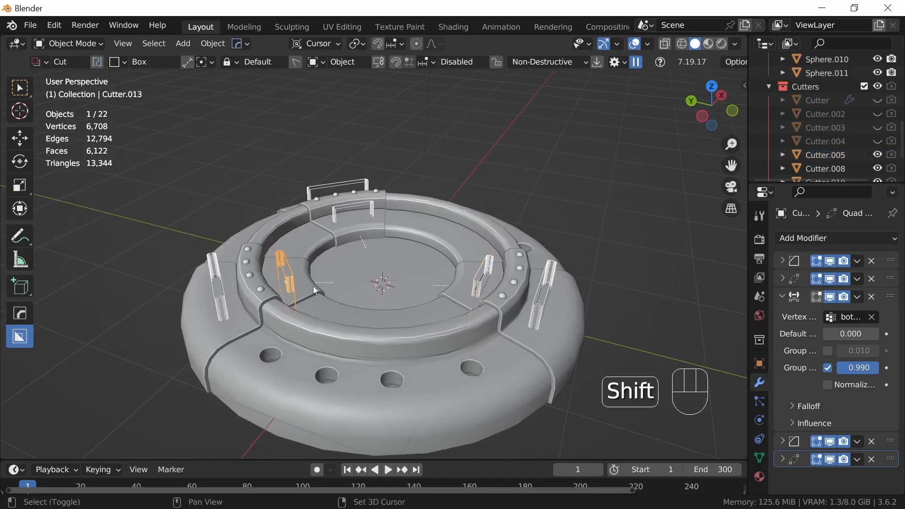
left_click(349, 319, "shift")
key("q")
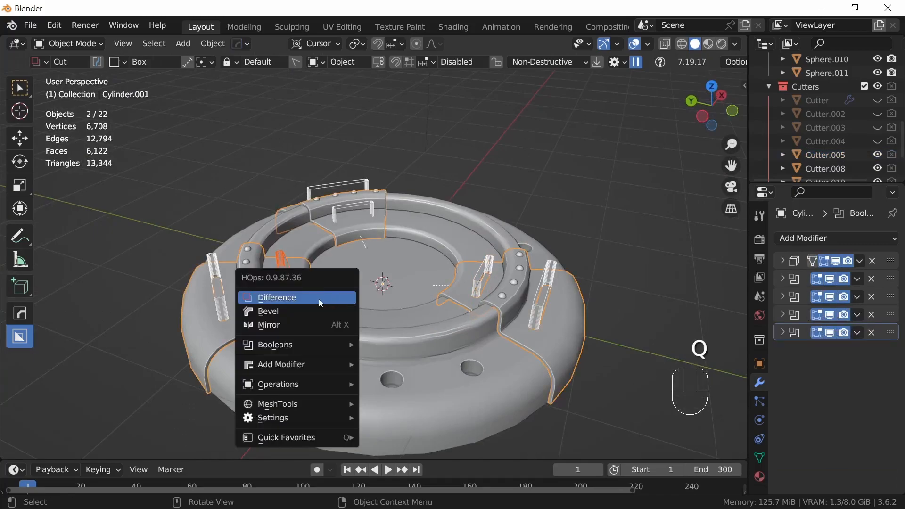
left_click(318, 299)
Step: Subtract the rear-right short cutter from the radial panels with a HardOps Difference boolean
left_click(374, 211)
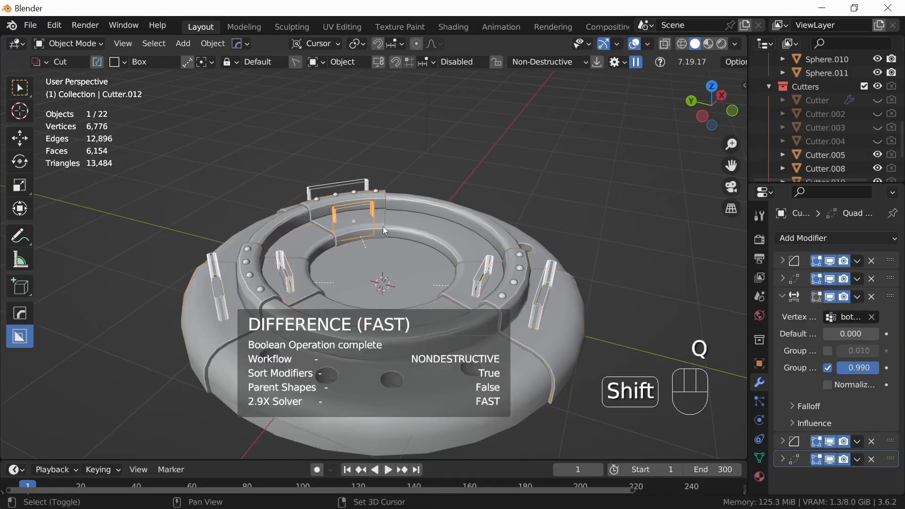
left_click(384, 226, "shift")
key("q")
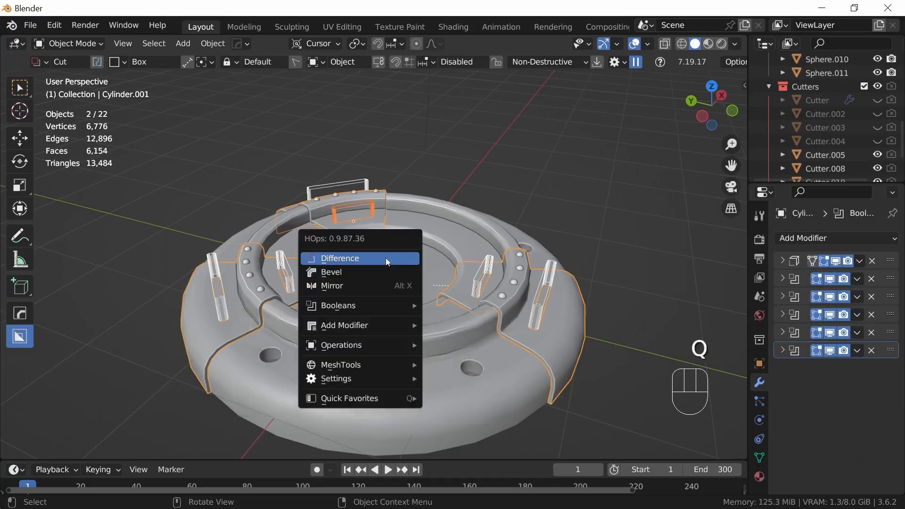
left_click(385, 258)
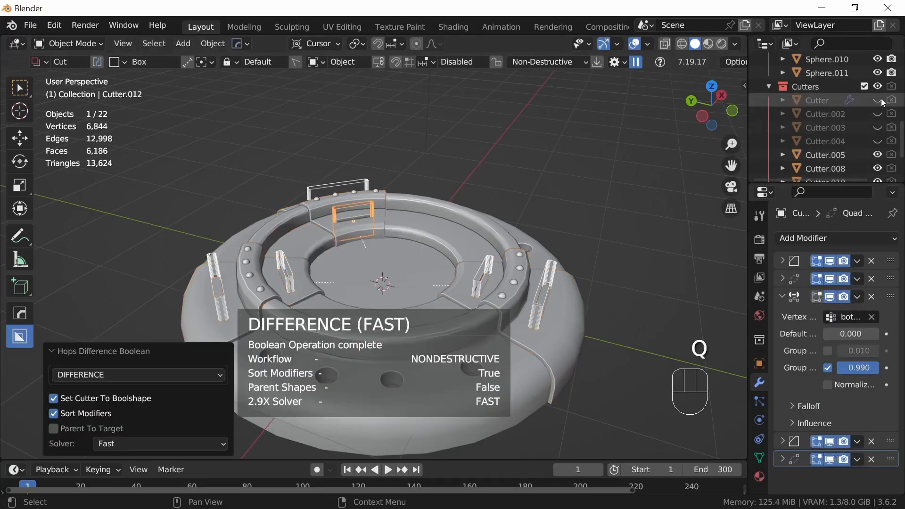
Step: Hide the remaining visible slot cutters, Cutter.005 through Cutter.013, in the viewport
left_click_drag(901, 127, 901, 145)
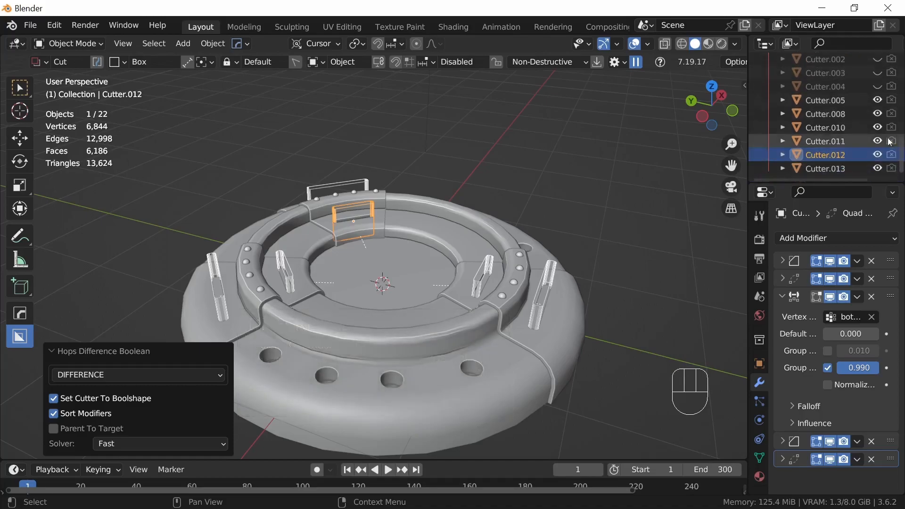
left_click_drag(877, 98, 874, 168)
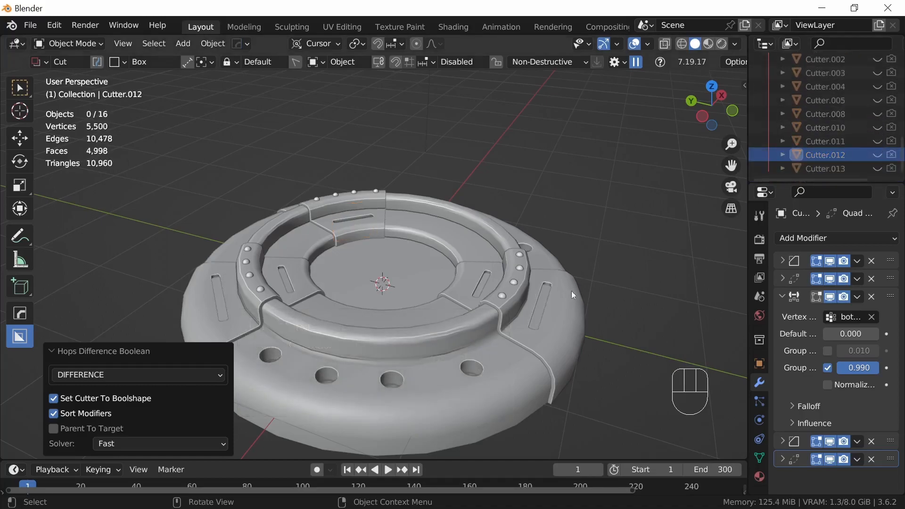
scroll(902, 157, "up", 5)
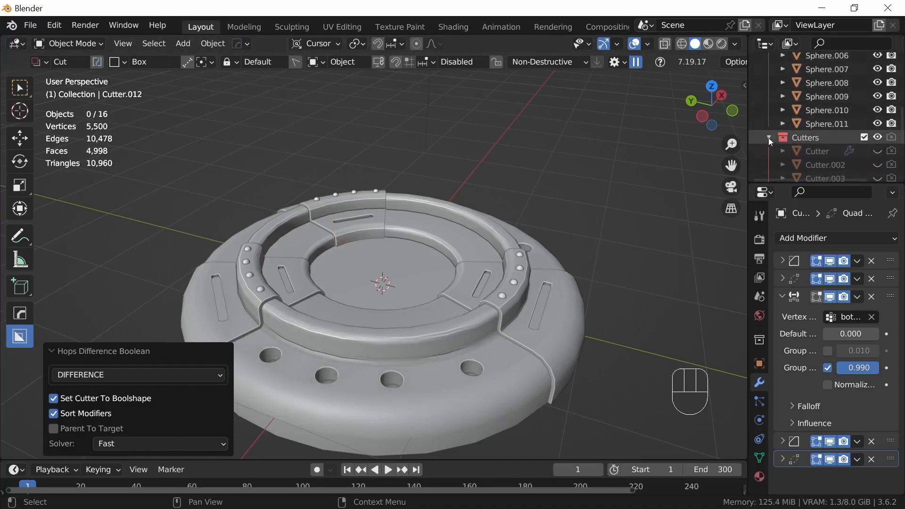
scroll(902, 150, "up", 8)
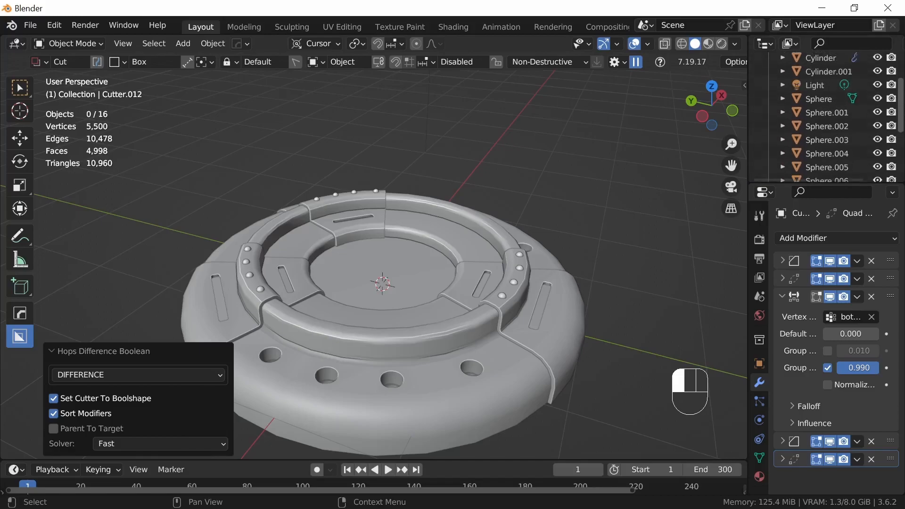
scroll(897, 125, "down", 3)
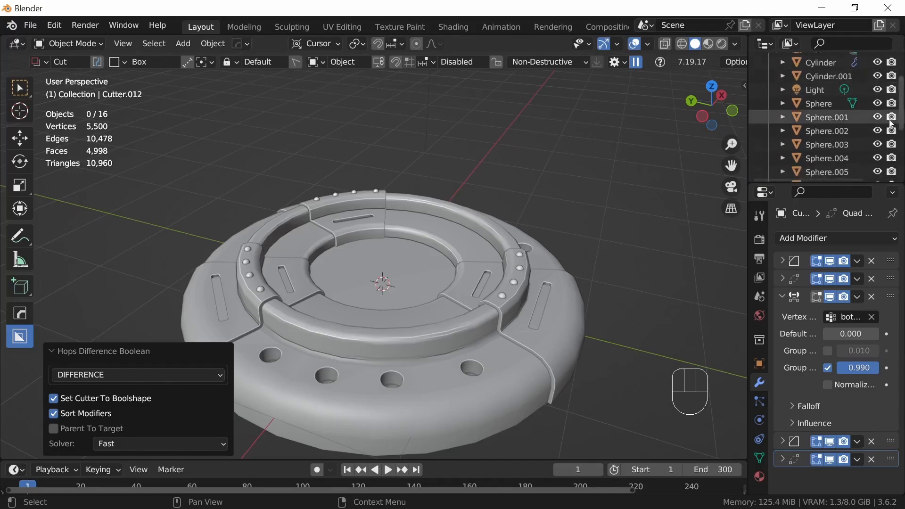
left_click(828, 118)
scroll(902, 151, "down", 7)
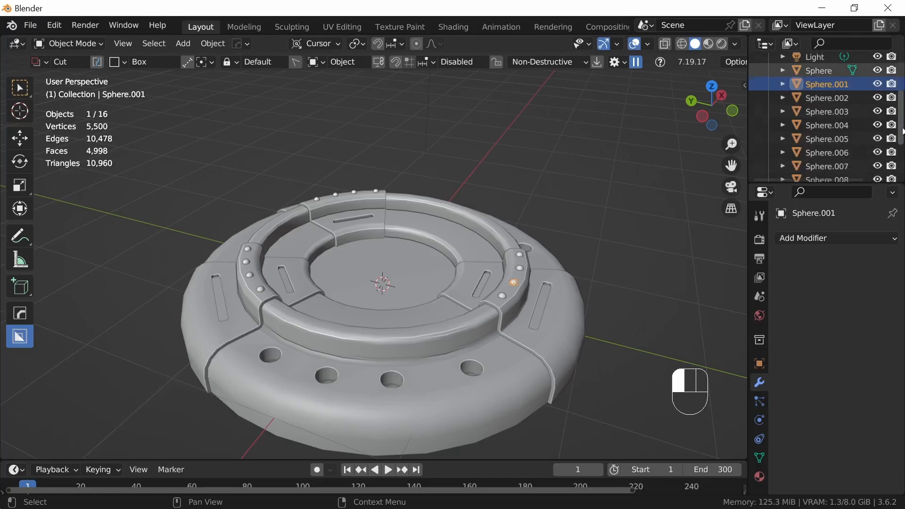
left_click(832, 156, "shift")
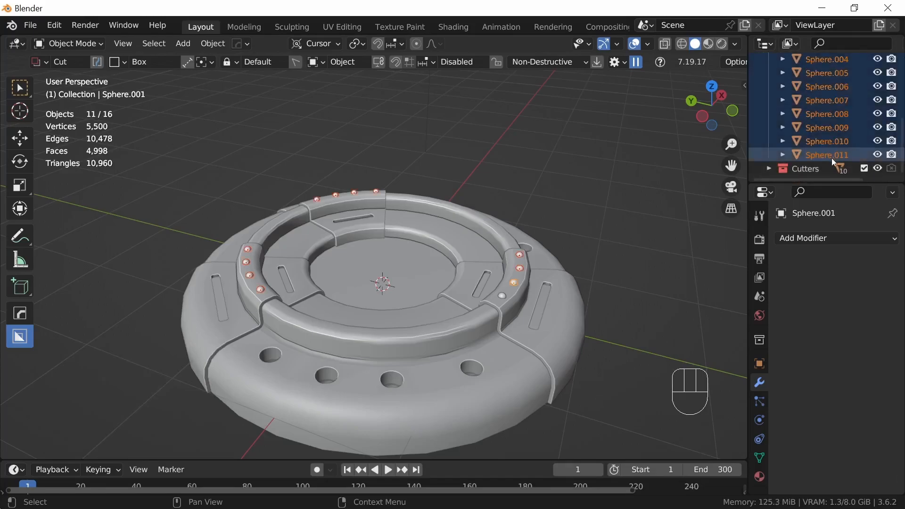
scroll(838, 156, "up", 7)
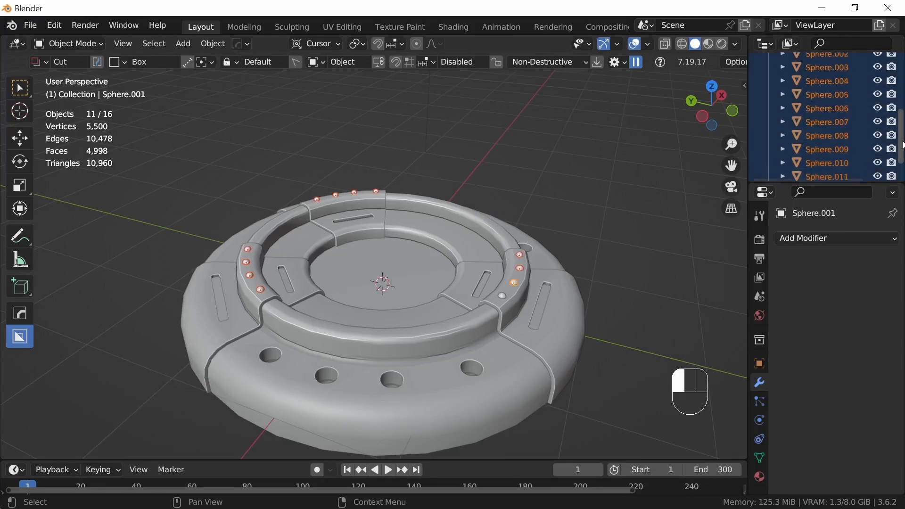
Step: Move all the rivet spheres, Sphere through Sphere.011, into a new collection named rivets and collapse that collection
left_click(834, 104, "shift")
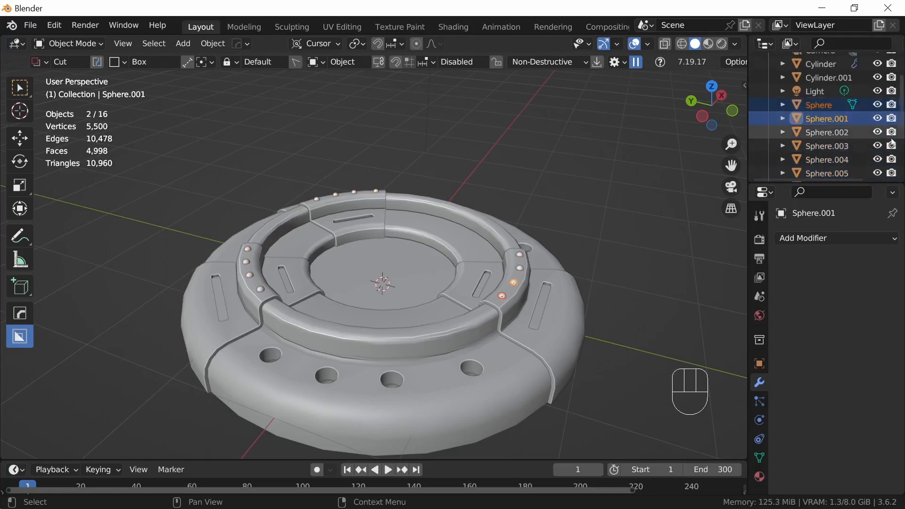
scroll(895, 117, "down", 7)
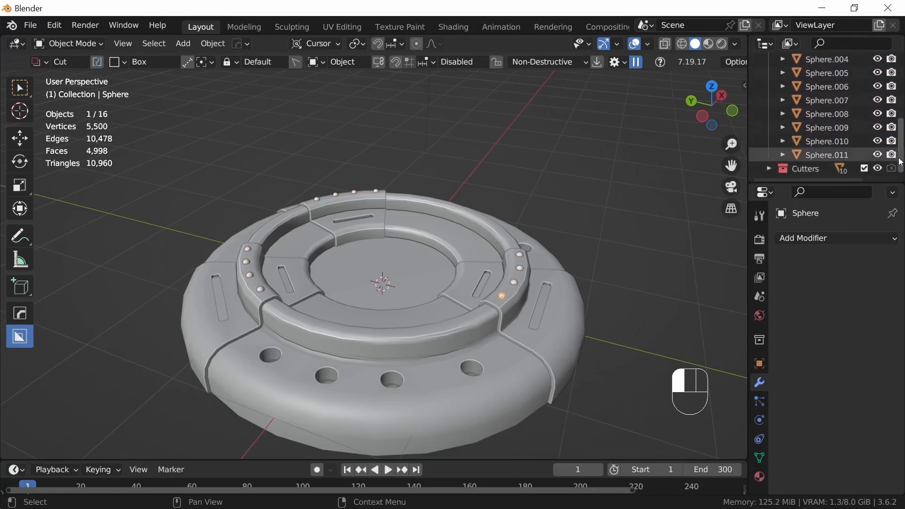
left_click(827, 155, "shift")
key("m")
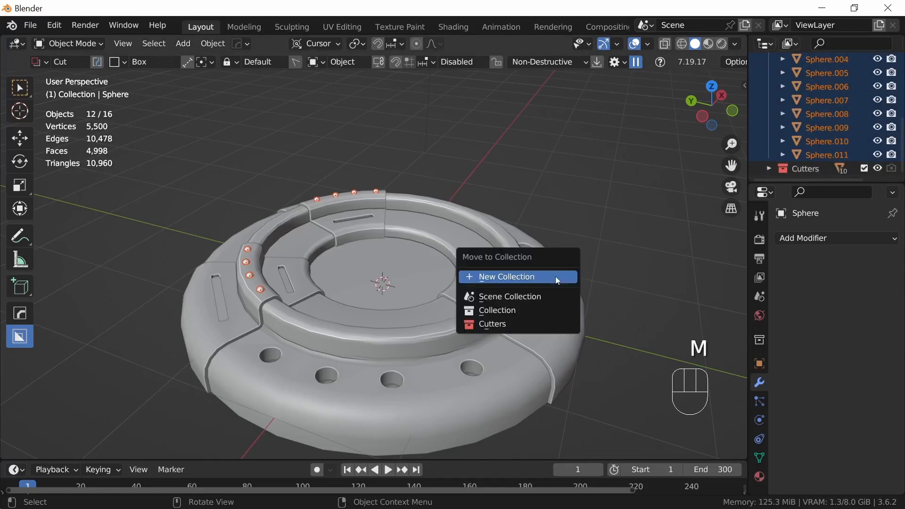
left_click(546, 278)
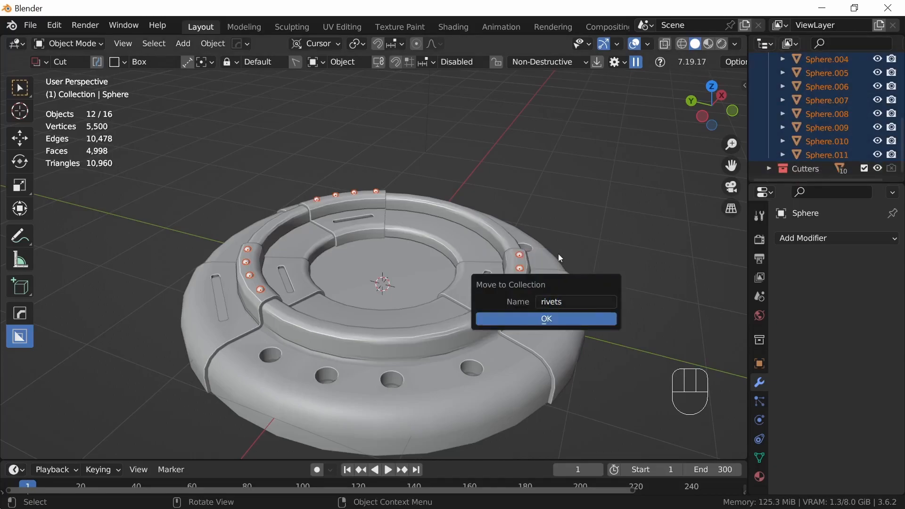
key("Return")
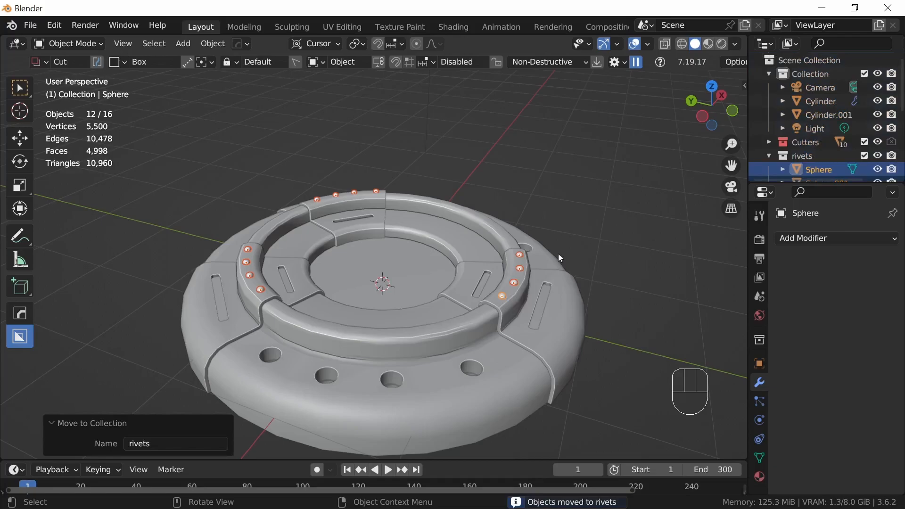
left_click(769, 156)
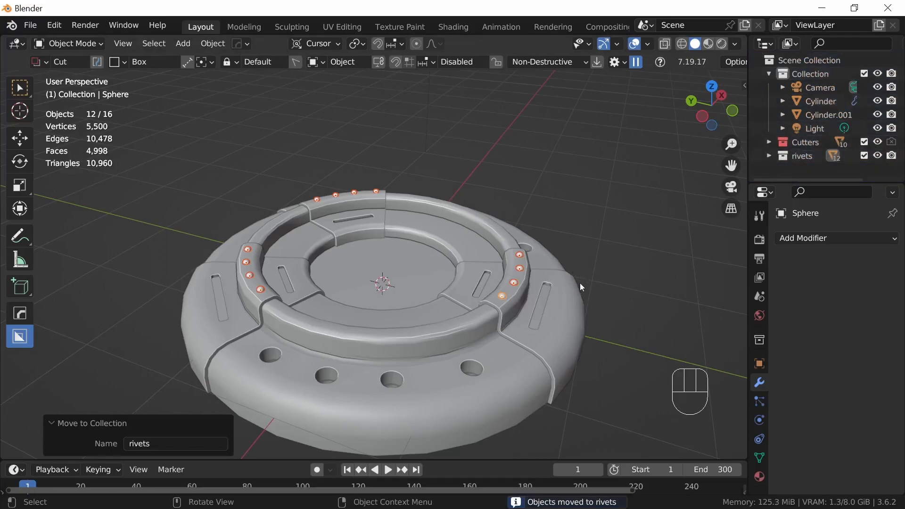
Step: Rename the main round body as base and the slotted radial panels object as accent
left_click(430, 269)
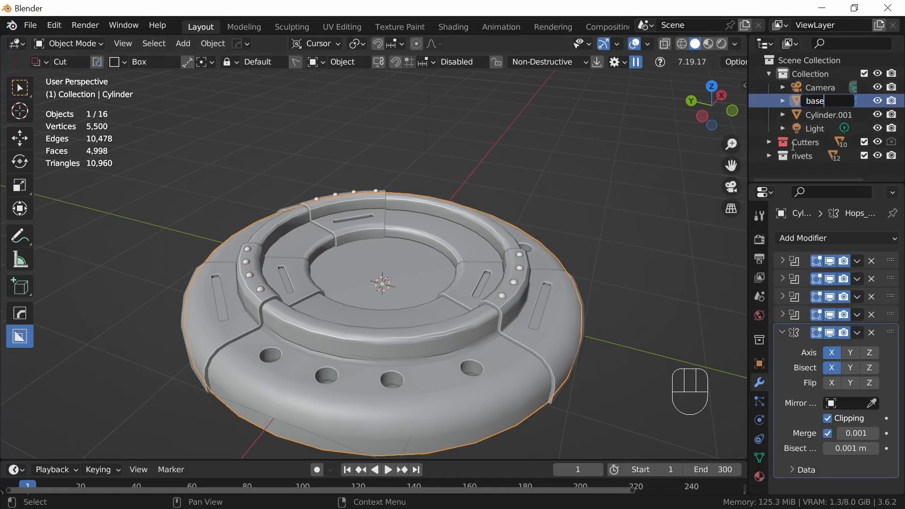
type("base")
key("Return")
left_click(533, 316)
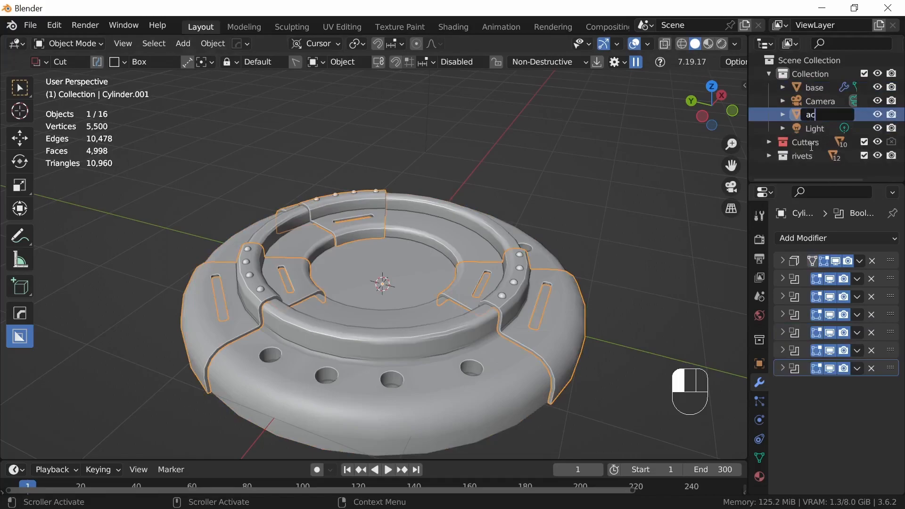
type("accent")
key("Return")
middle_click_drag(479, 318, 526, 308)
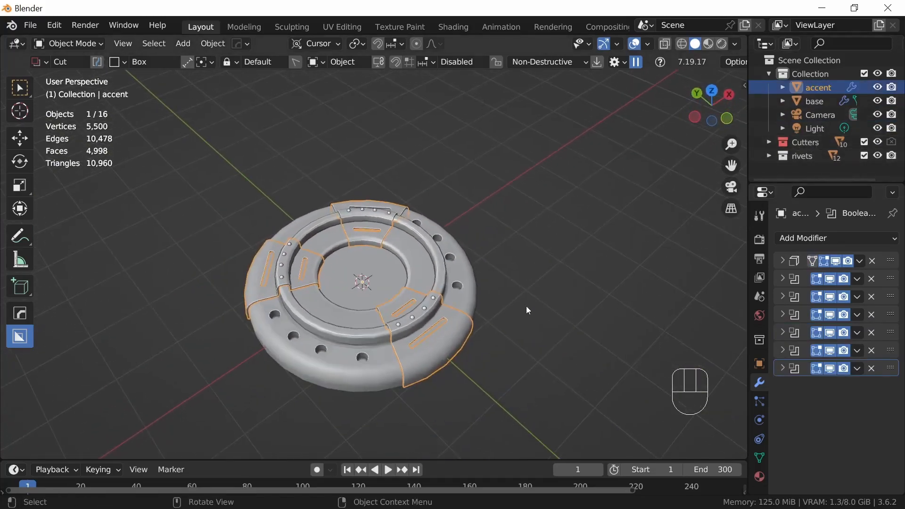
key("KP_7")
left_click(506, 349)
middle_click_drag(478, 369, 555, 318)
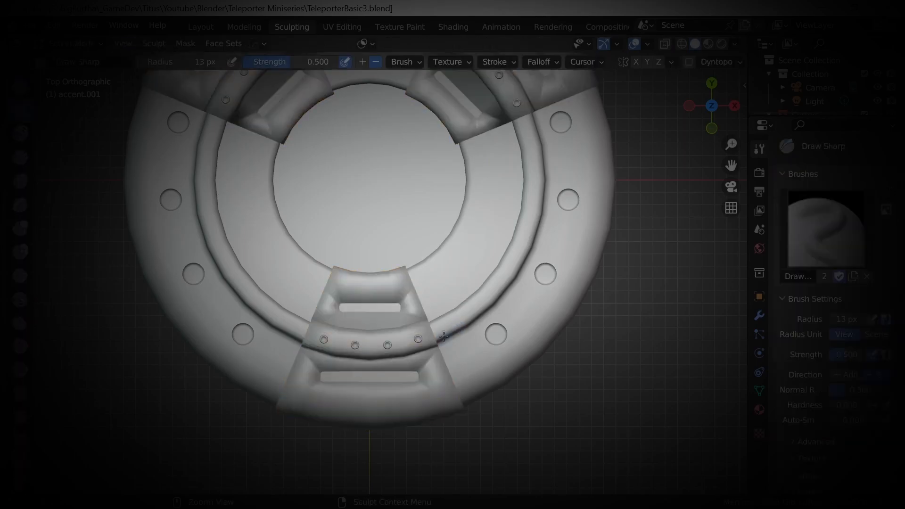
key("r")
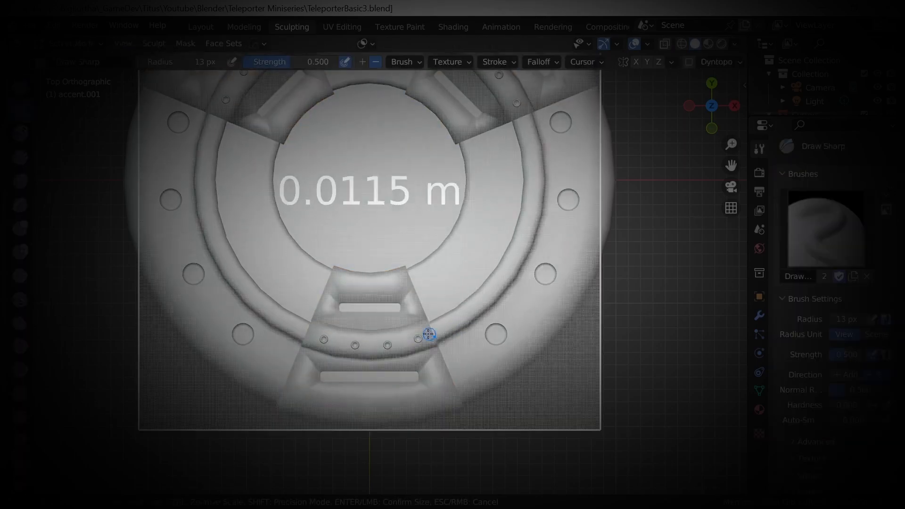
left_click(429, 334)
middle_click_drag(428, 334, 415, 349)
key("Tab")
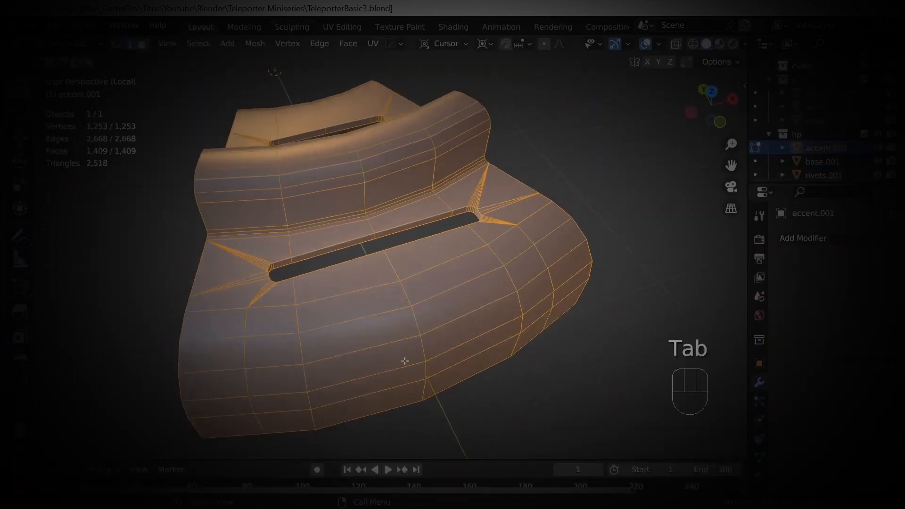
key("Tab")
left_click(803, 238)
left_click(667, 487)
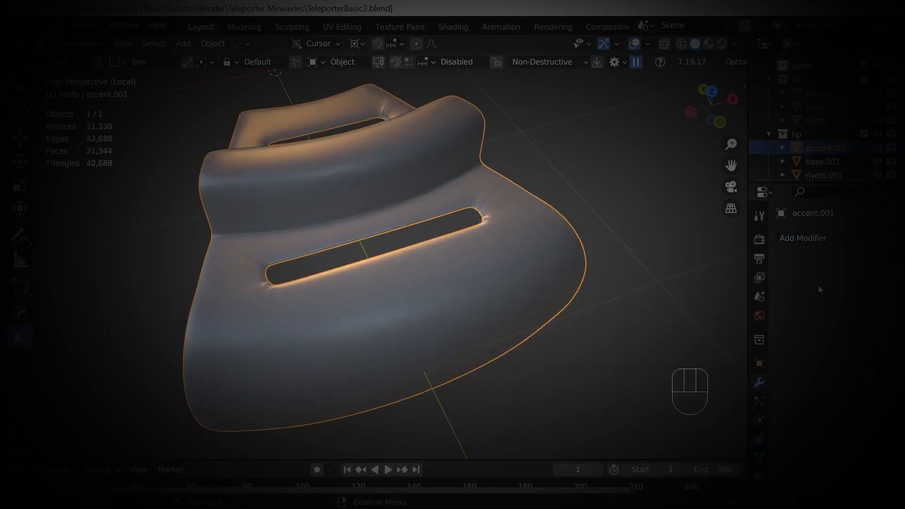
key("Tab")
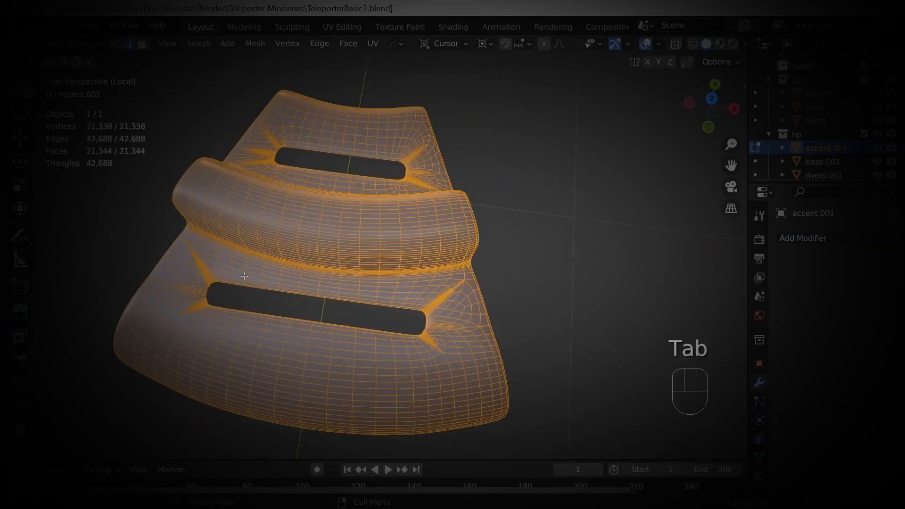
key("Tab")
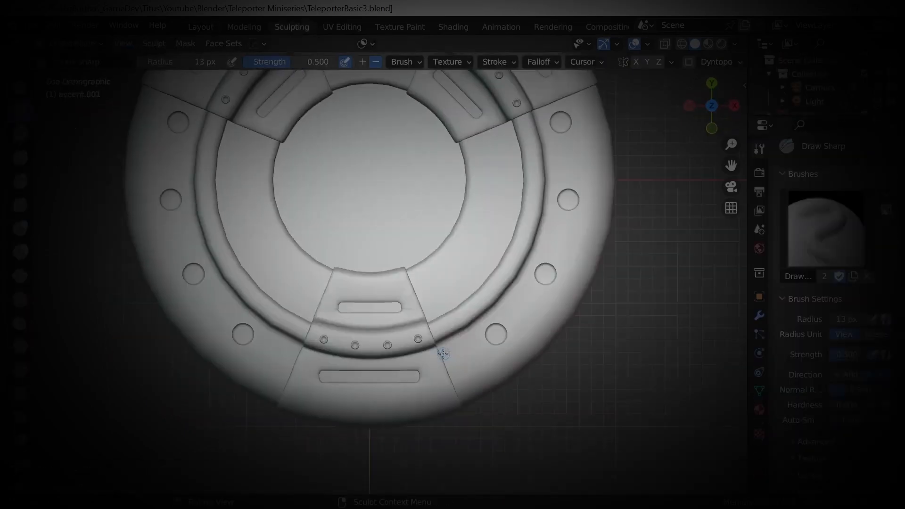
key("r")
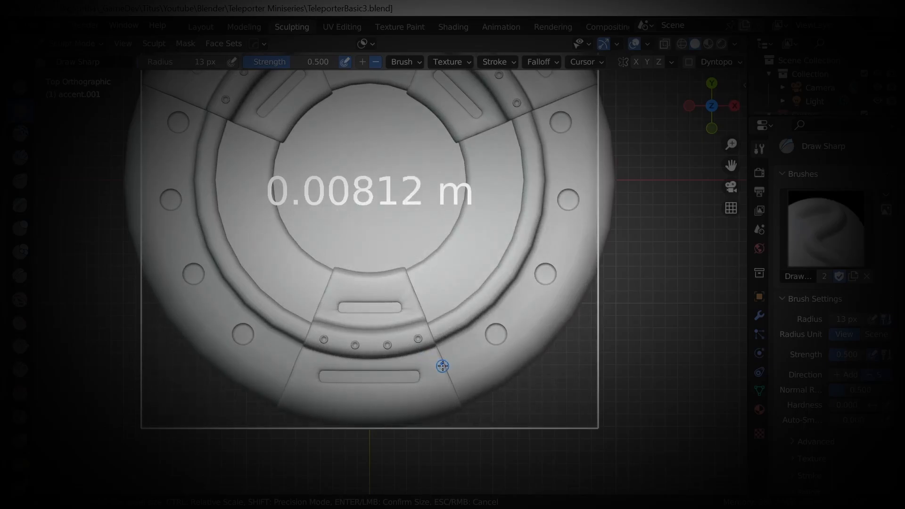
left_click(444, 369)
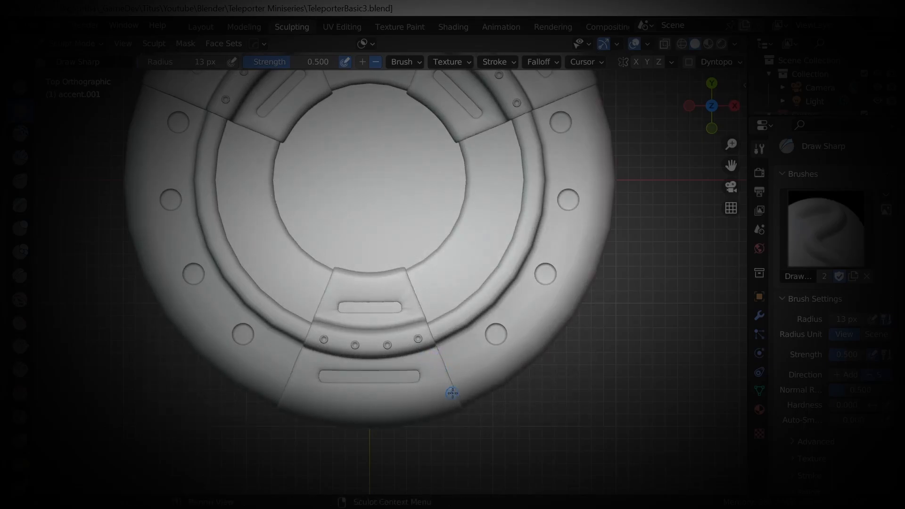